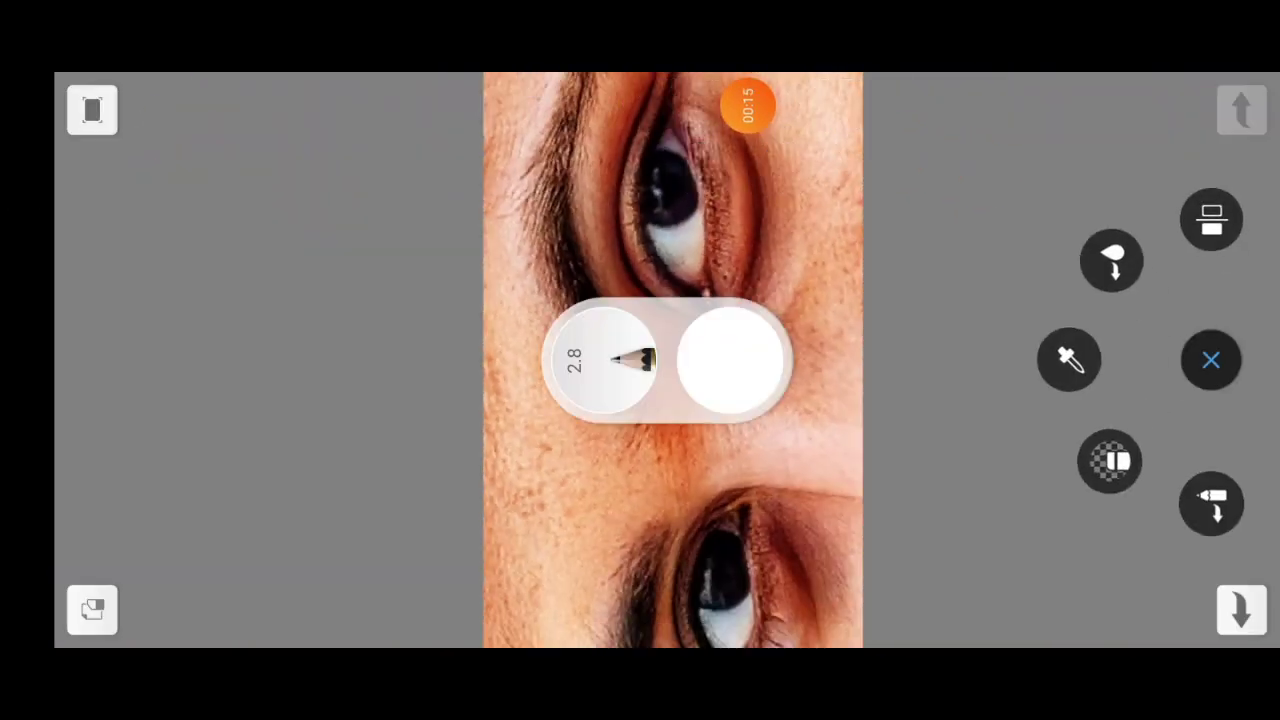
Step: Select the Smudge Round Bristle Brush from the Brush Library at size 13, flow 29%
left_click(1212, 504)
left_click_drag(800, 360, 510, 360)
left_click_drag(1000, 360, 300, 360)
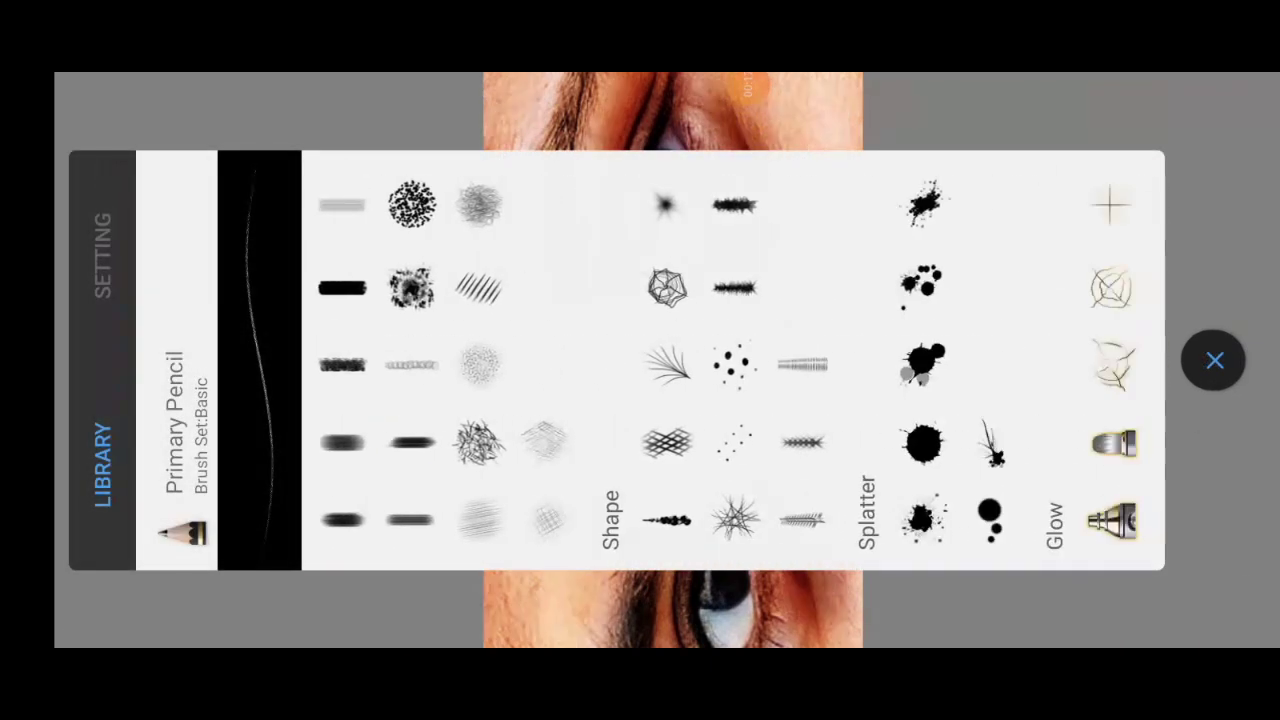
left_click_drag(900, 360, 580, 360)
left_click(680, 442)
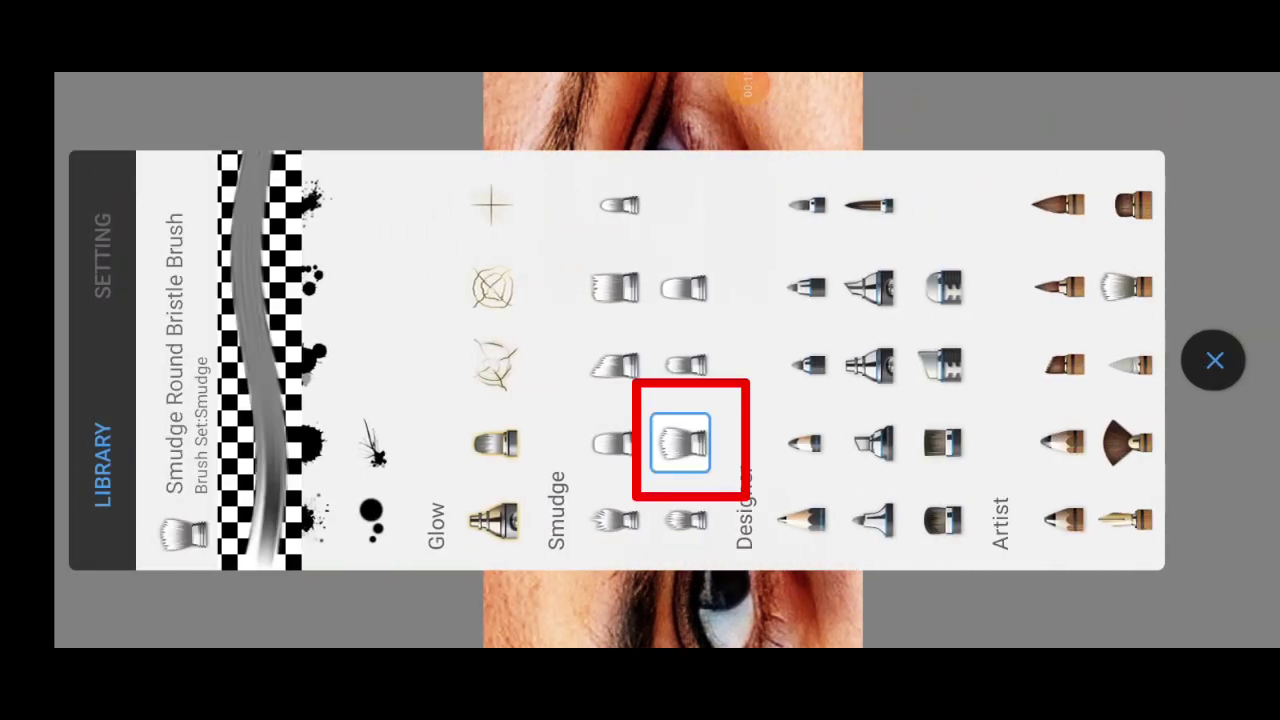
left_click(680, 442)
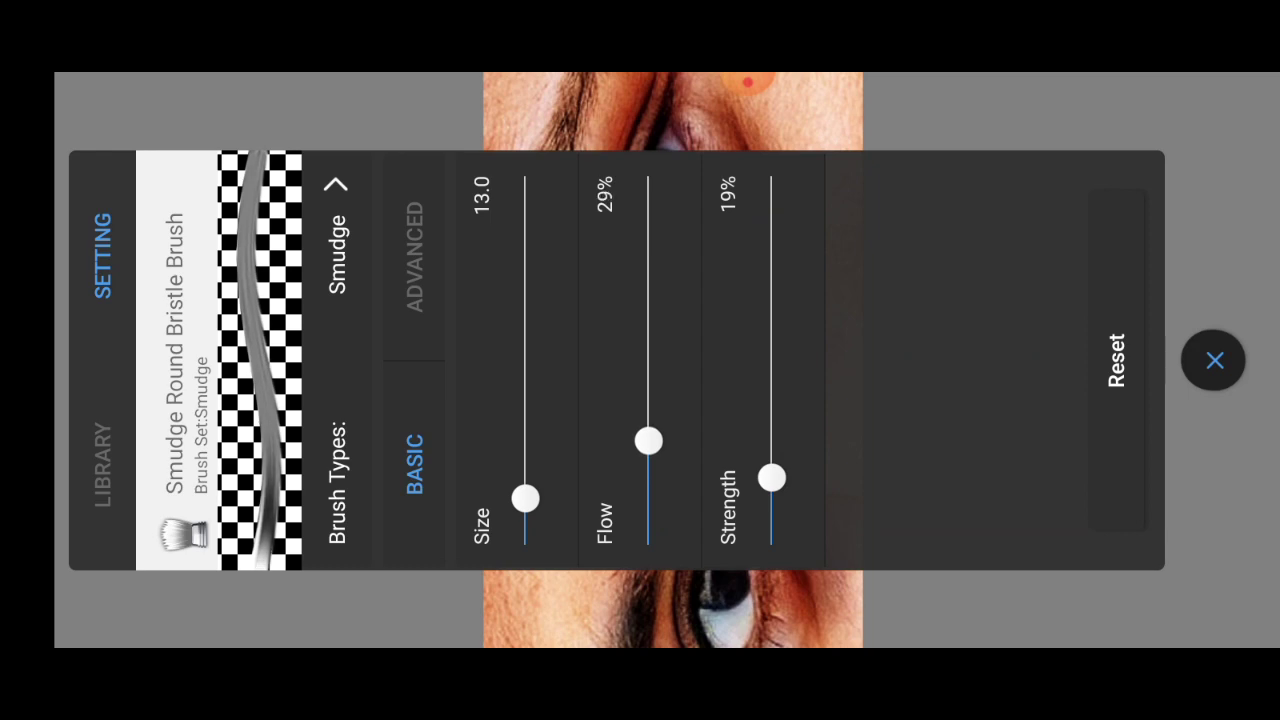
left_click(1215, 360)
Step: Smudge the skin below the eye and along the diagonal band into soft brown strokes
scroll(640, 360, "up", 5)
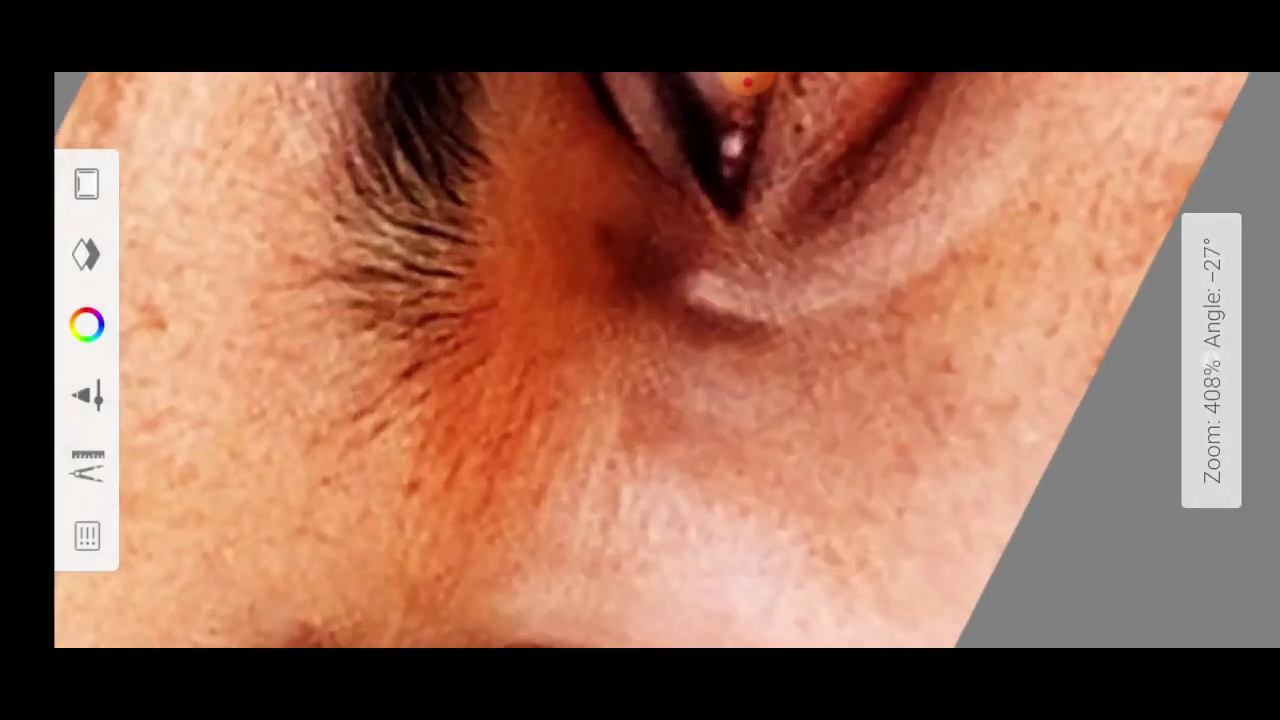
scroll(640, 360, "up", 2)
scroll(640, 360, "up", 5)
left_click_drag(430, 250, 850, 400)
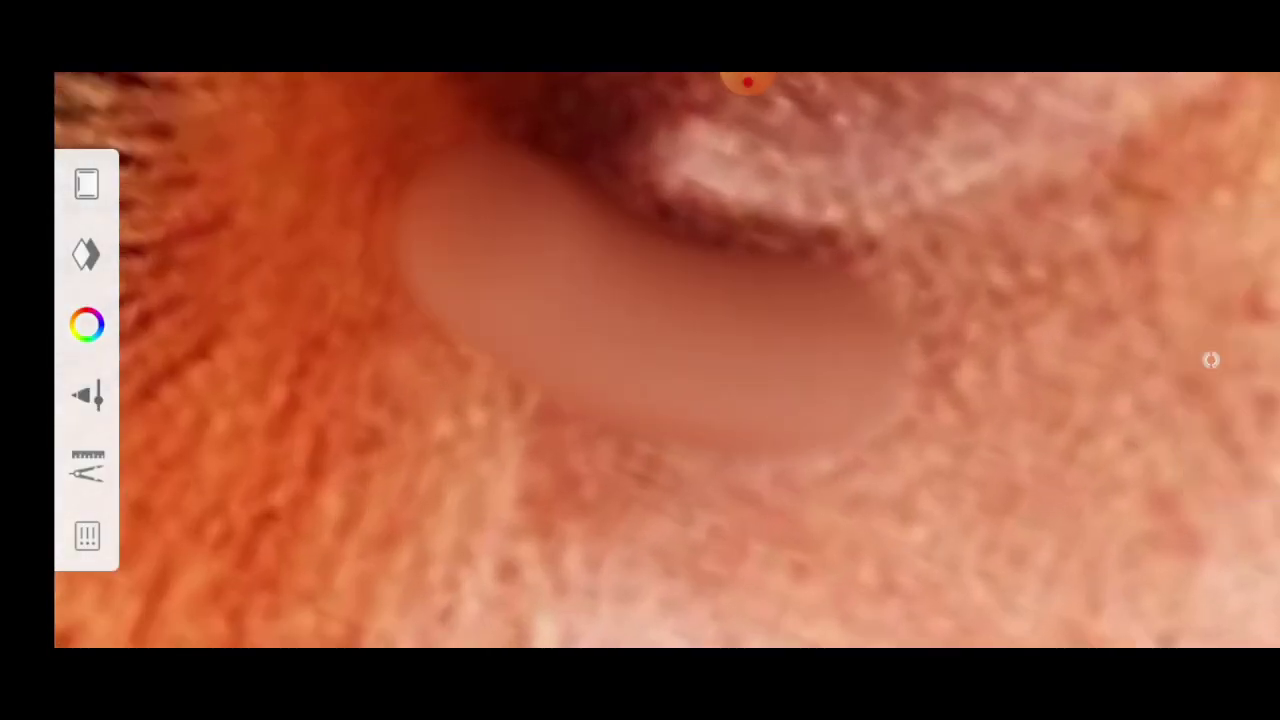
scroll(640, 360, "down", 1)
left_click_drag(560, 330, 840, 500)
Step: Keep blending the under-eye and side skin into smooth brown bands
scroll(640, 360, "up", 1)
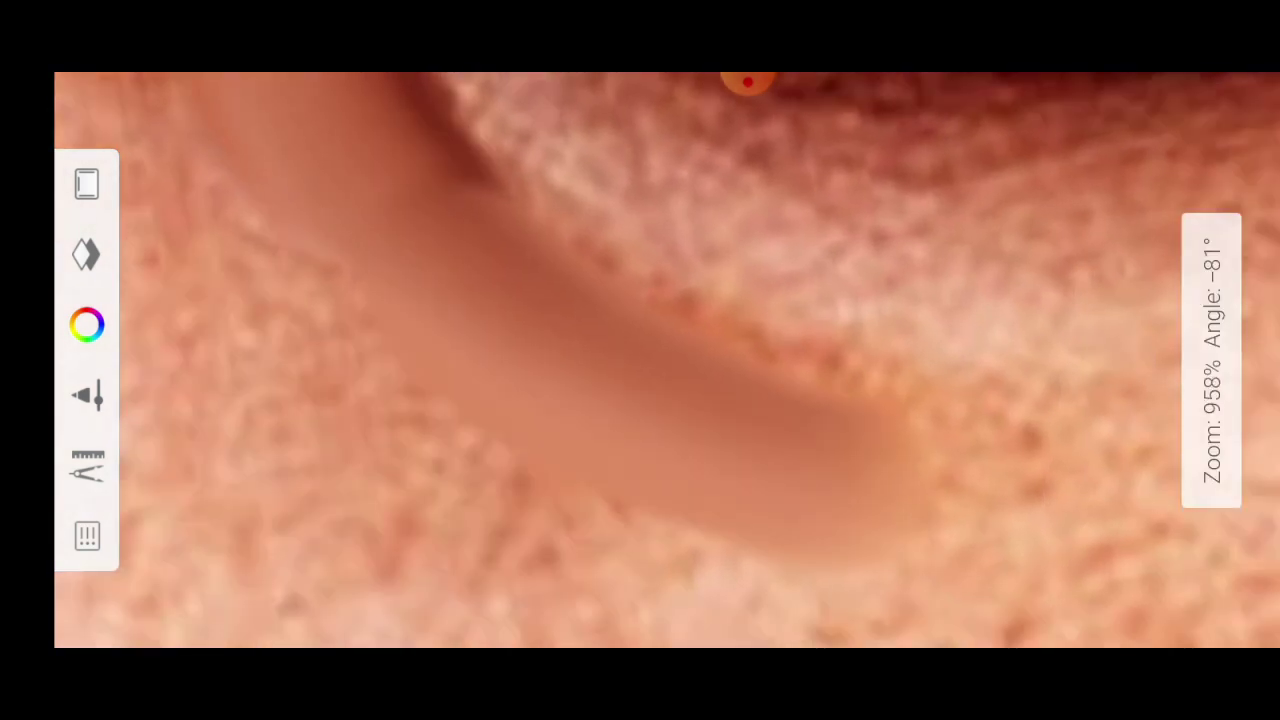
scroll(640, 360, "down", 2)
scroll(640, 360, "down", 5)
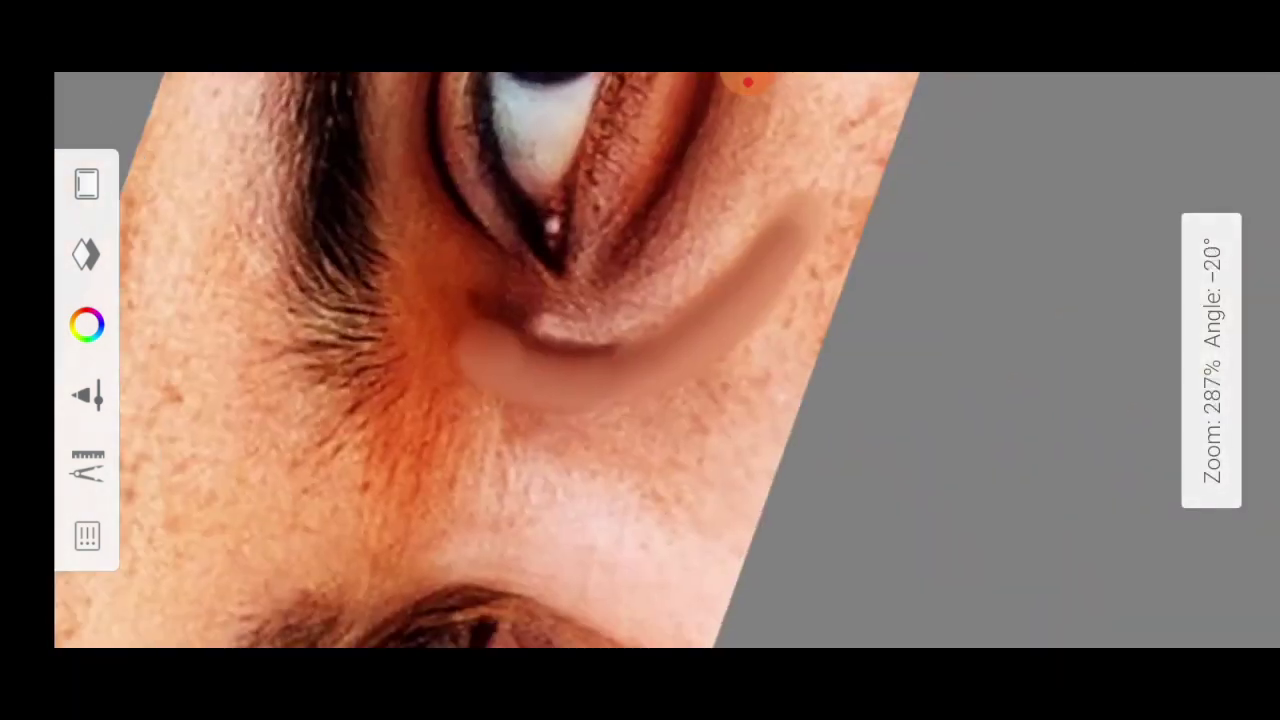
scroll(640, 360, "up", 3)
scroll(640, 360, "up", 2)
scroll(640, 360, "down", 1)
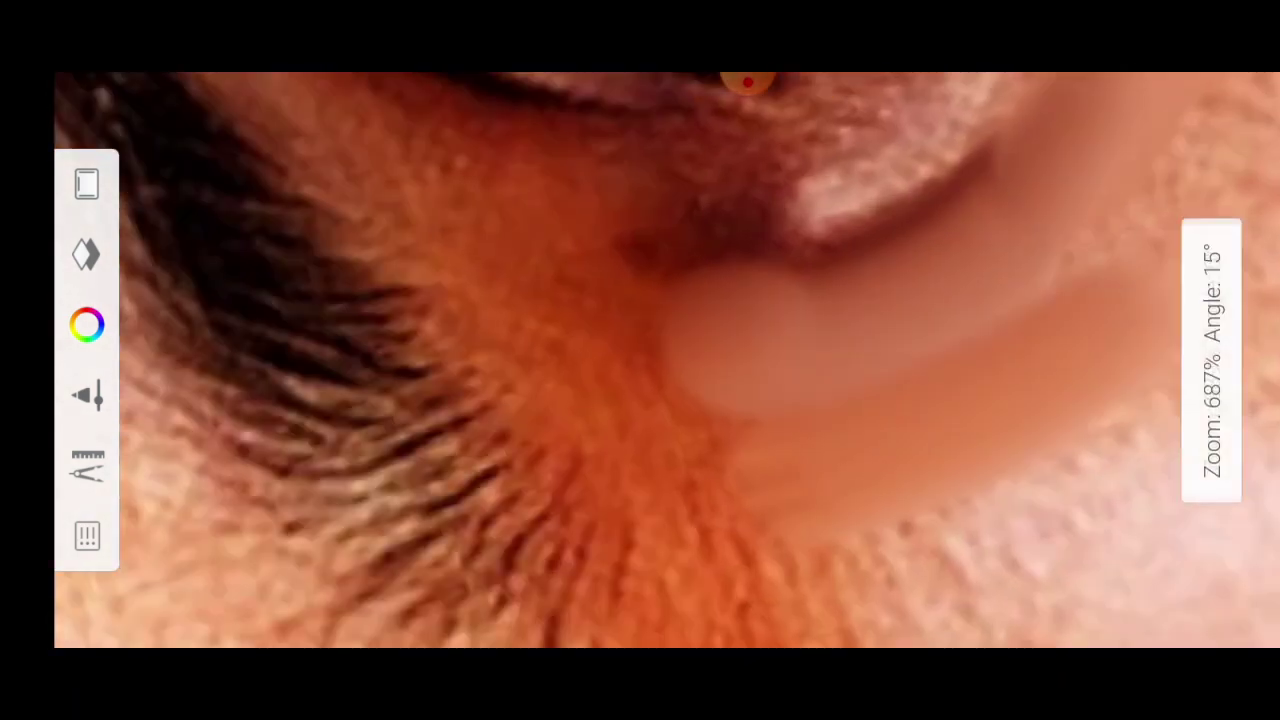
scroll(640, 360, "down", 1)
scroll(640, 360, "down", 1)
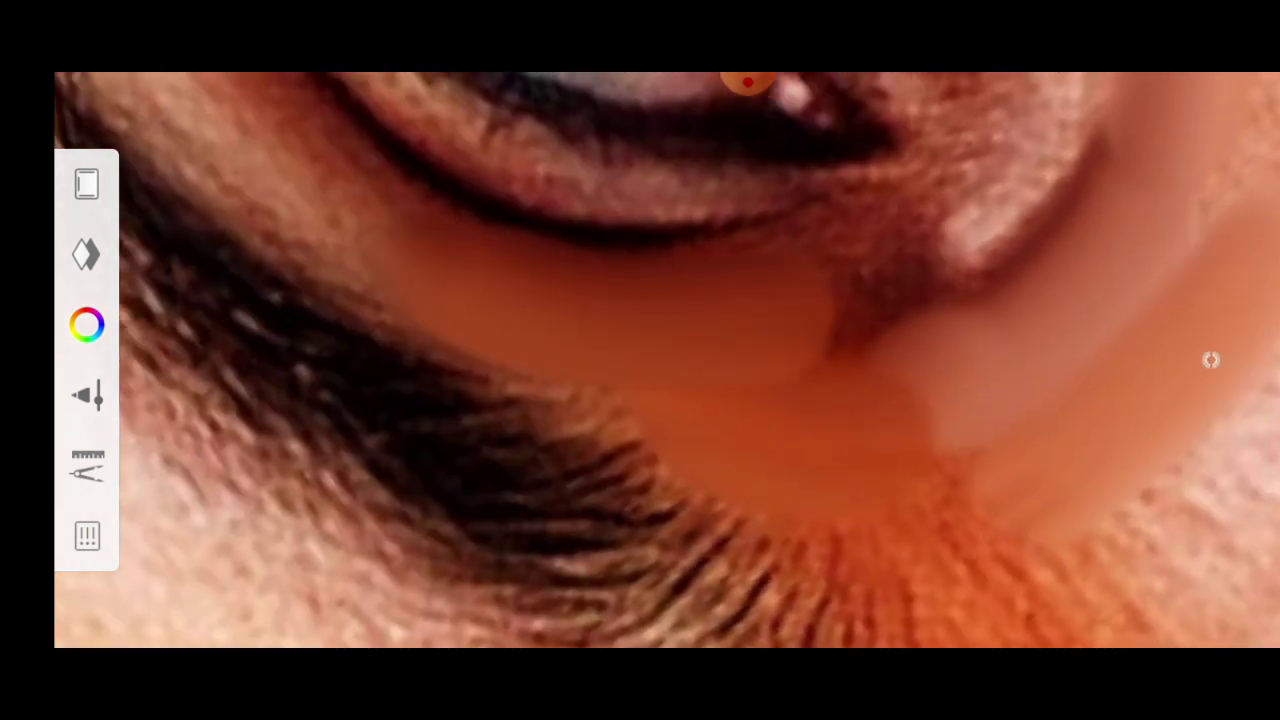
scroll(640, 360, "down", 1)
scroll(640, 360, "down", 1)
scroll(640, 360, "down", 1)
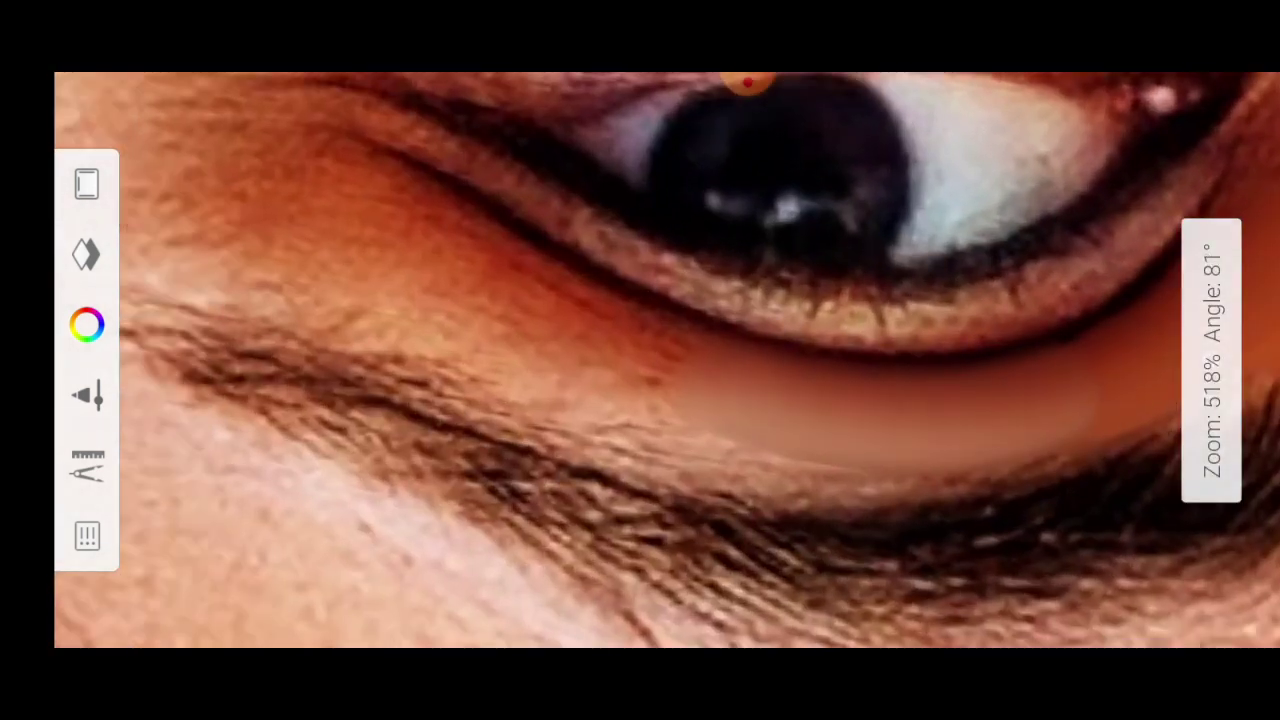
scroll(640, 360, "down", 1)
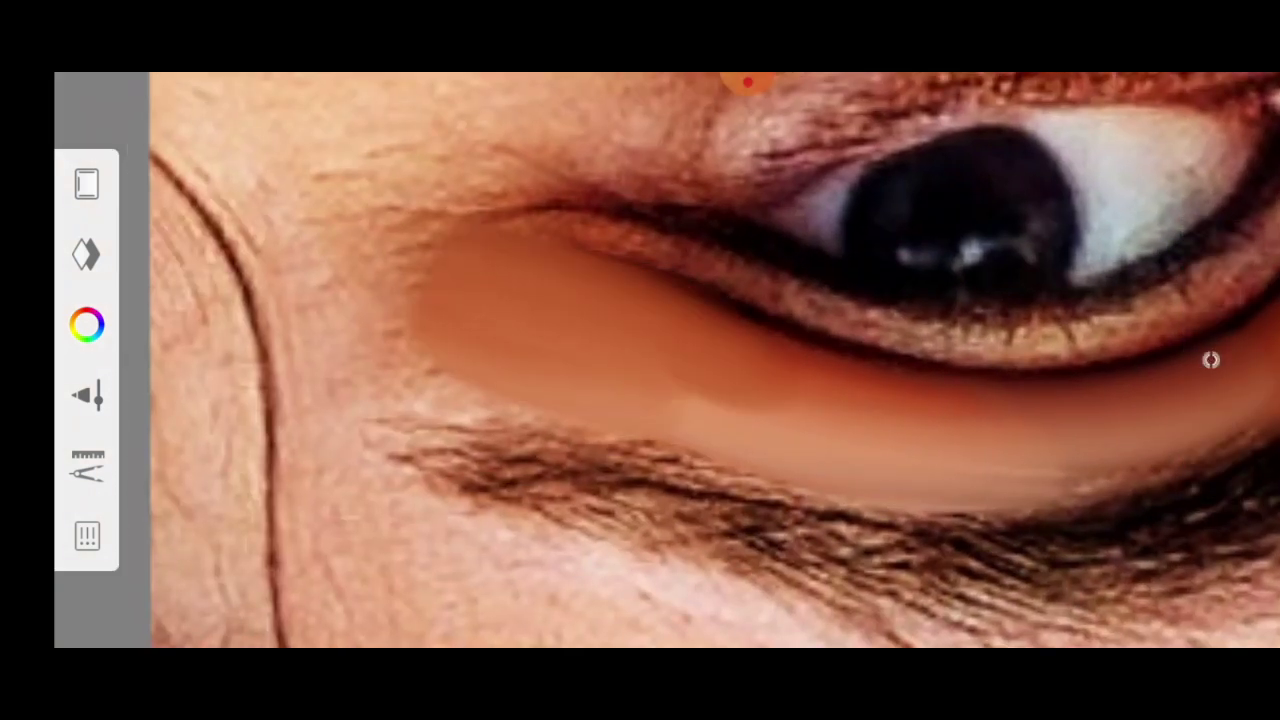
scroll(640, 360, "down", 2)
scroll(640, 360, "down", 1)
scroll(640, 360, "up", 3)
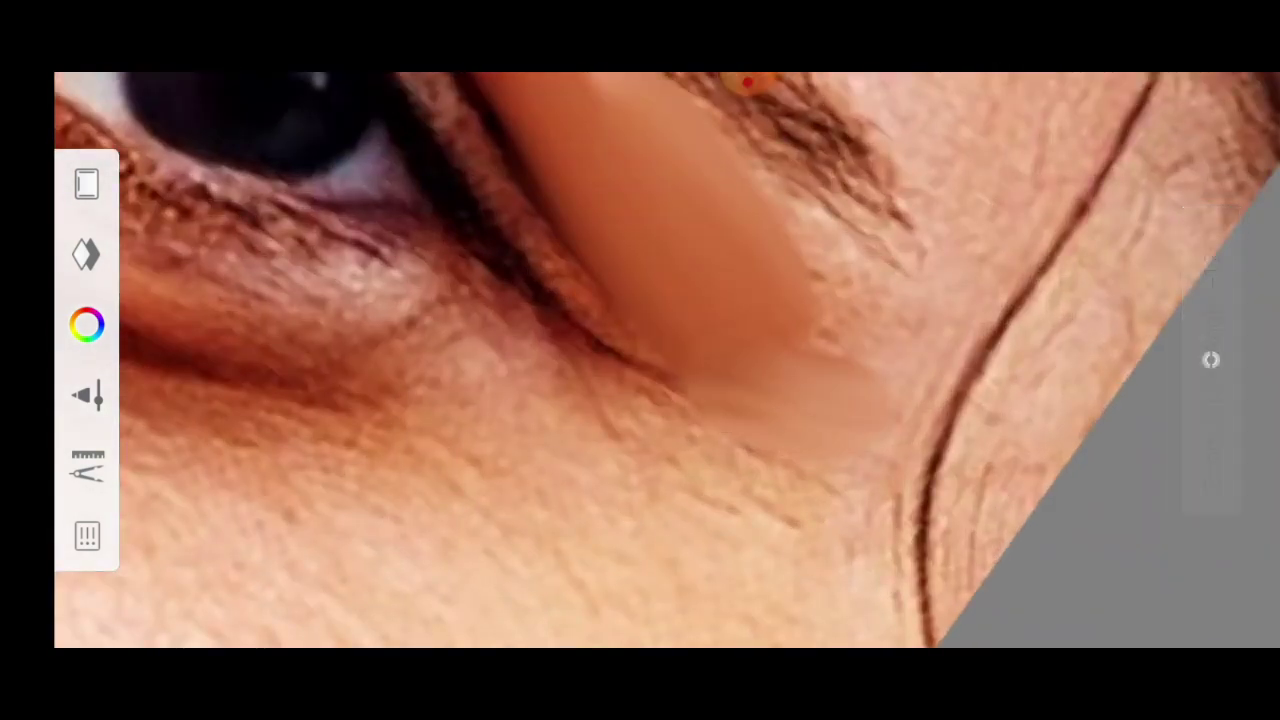
scroll(640, 360, "up", 1)
scroll(640, 360, "down", 2)
scroll(640, 360, "down", 2)
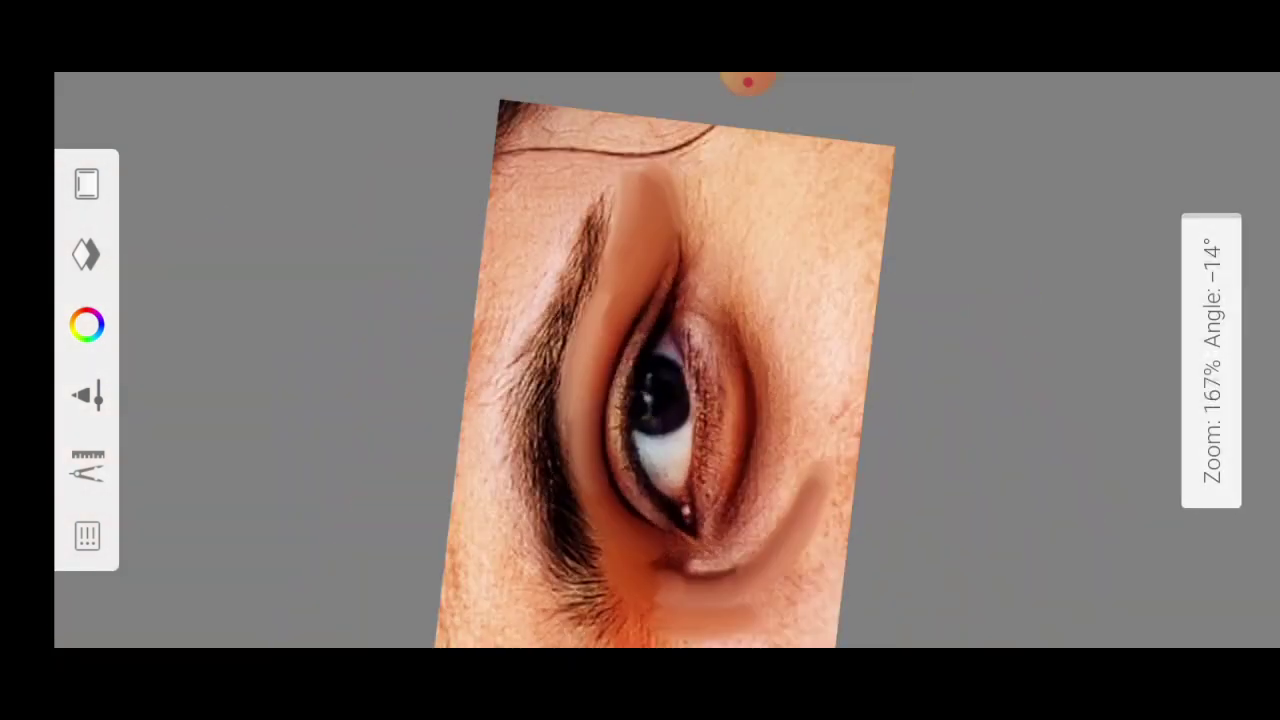
scroll(640, 360, "up", 1)
Step: Lower the smudge flow to 9% and blend the skin above the eye crease
left_click(86, 254)
left_click_drag(648, 468, 648, 515)
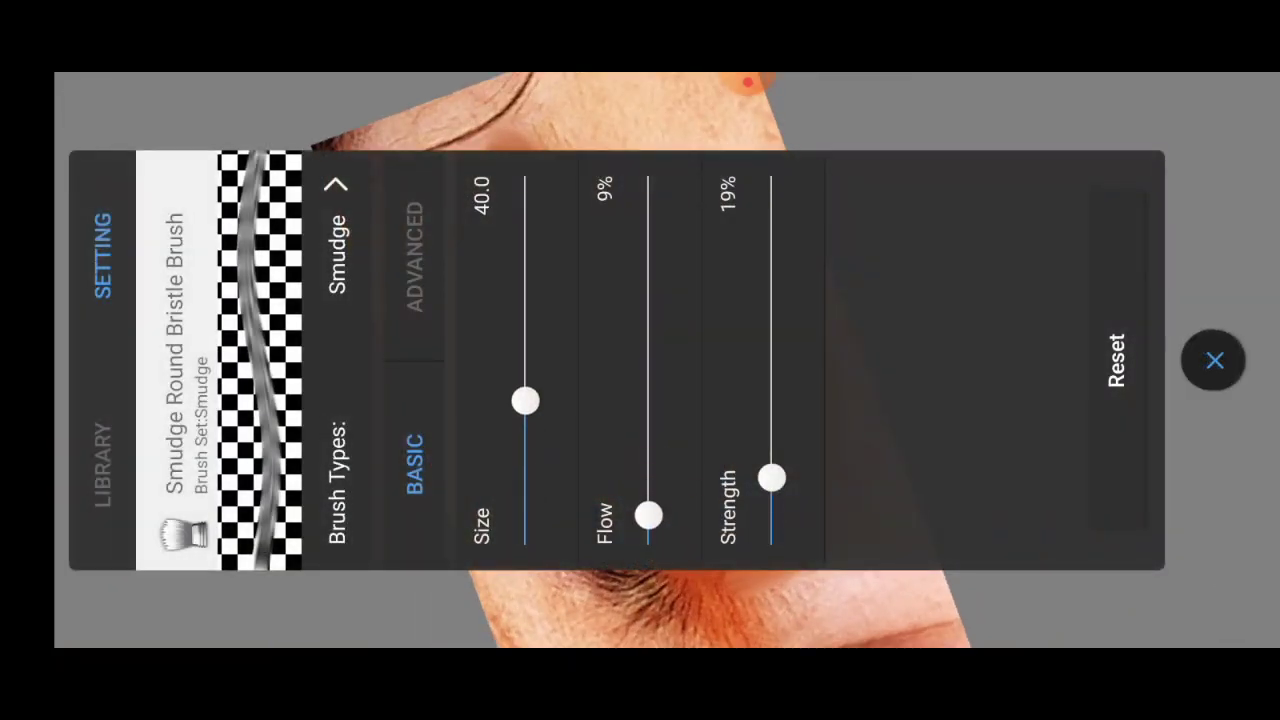
left_click(1214, 360)
scroll(640, 360, "up", 3)
left_click_drag(740, 450, 860, 380)
scroll(640, 360, "up", 1)
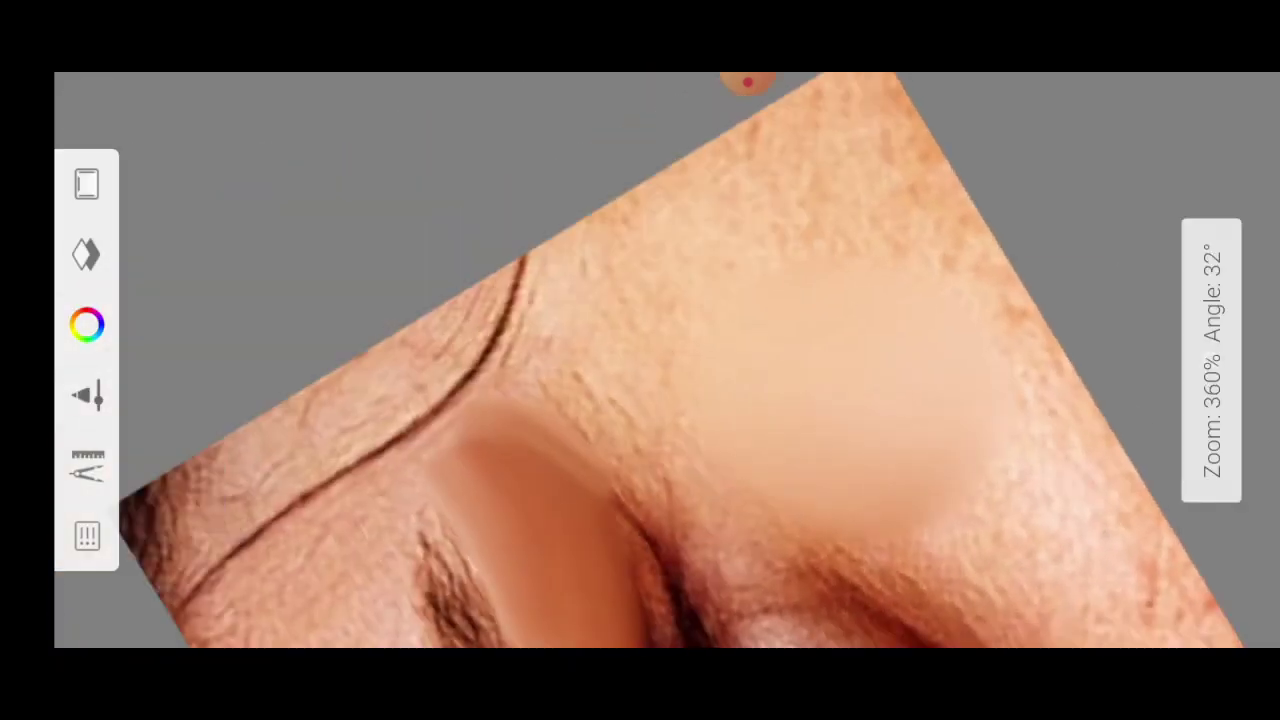
scroll(640, 360, "down", 1)
scroll(640, 360, "down", 1)
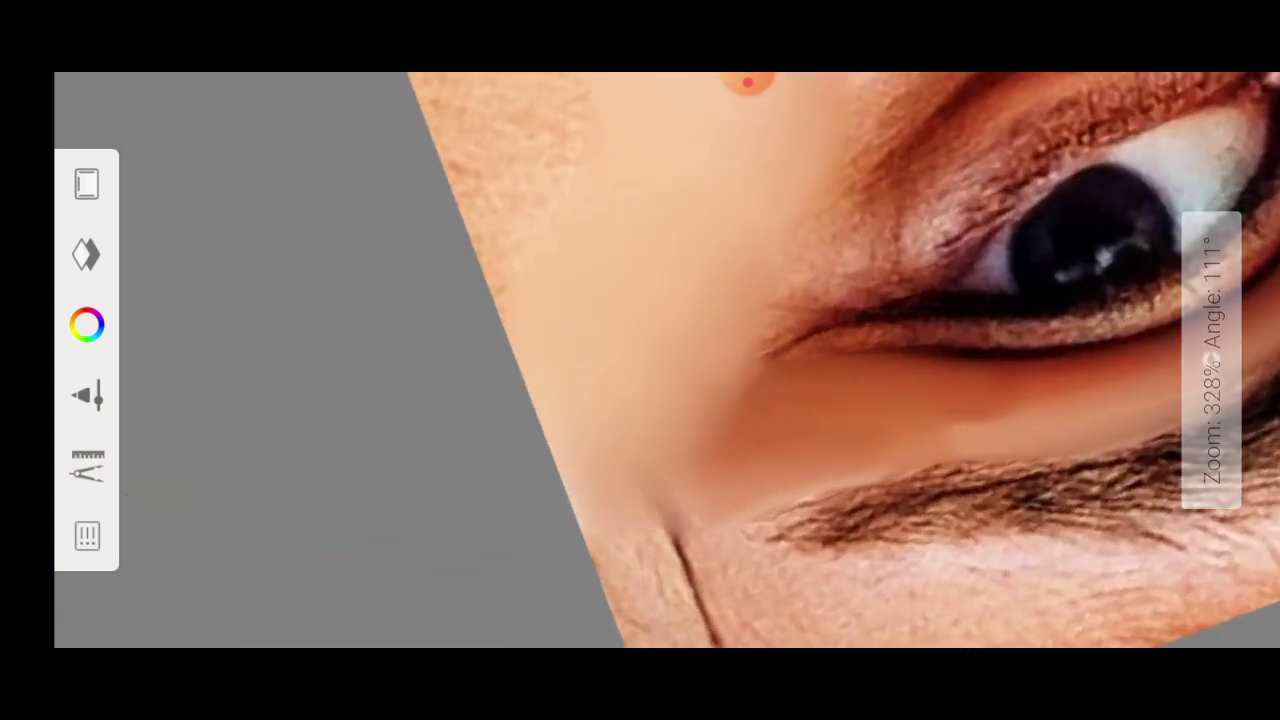
scroll(640, 360, "up", 1)
scroll(640, 360, "down", 1)
scroll(640, 360, "down", 1)
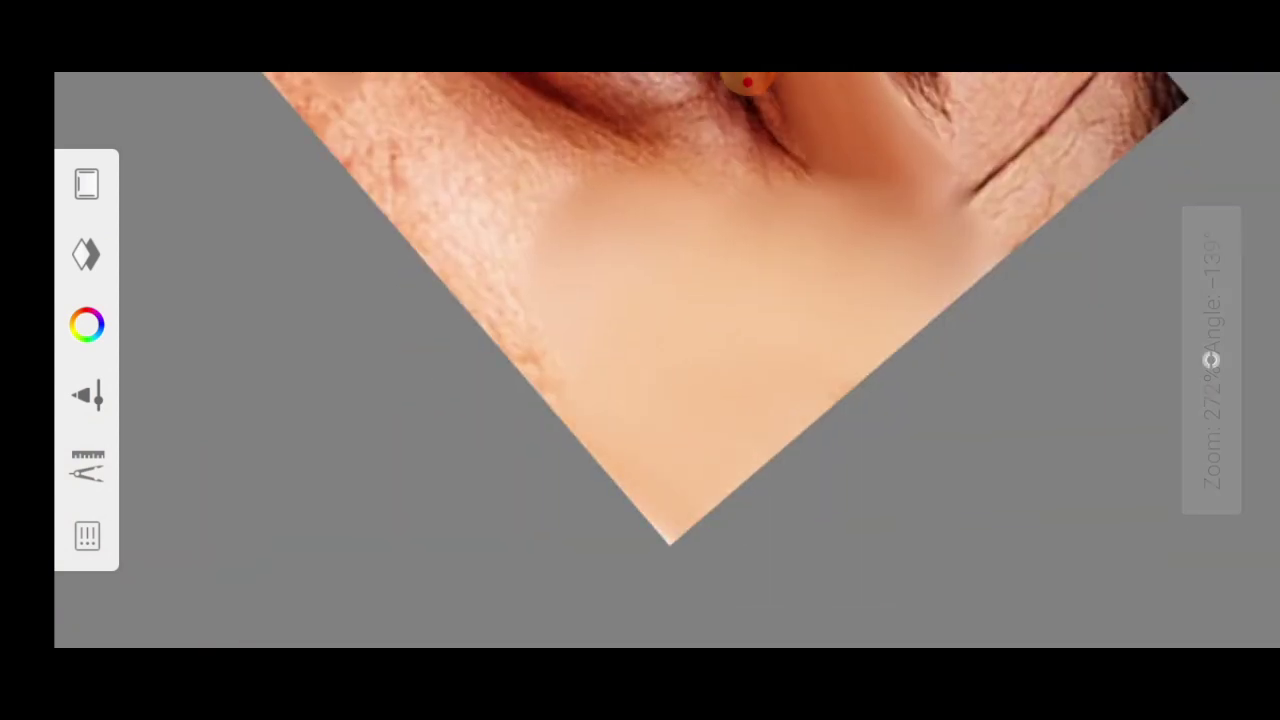
scroll(640, 360, "down", 1)
scroll(640, 360, "up", 1)
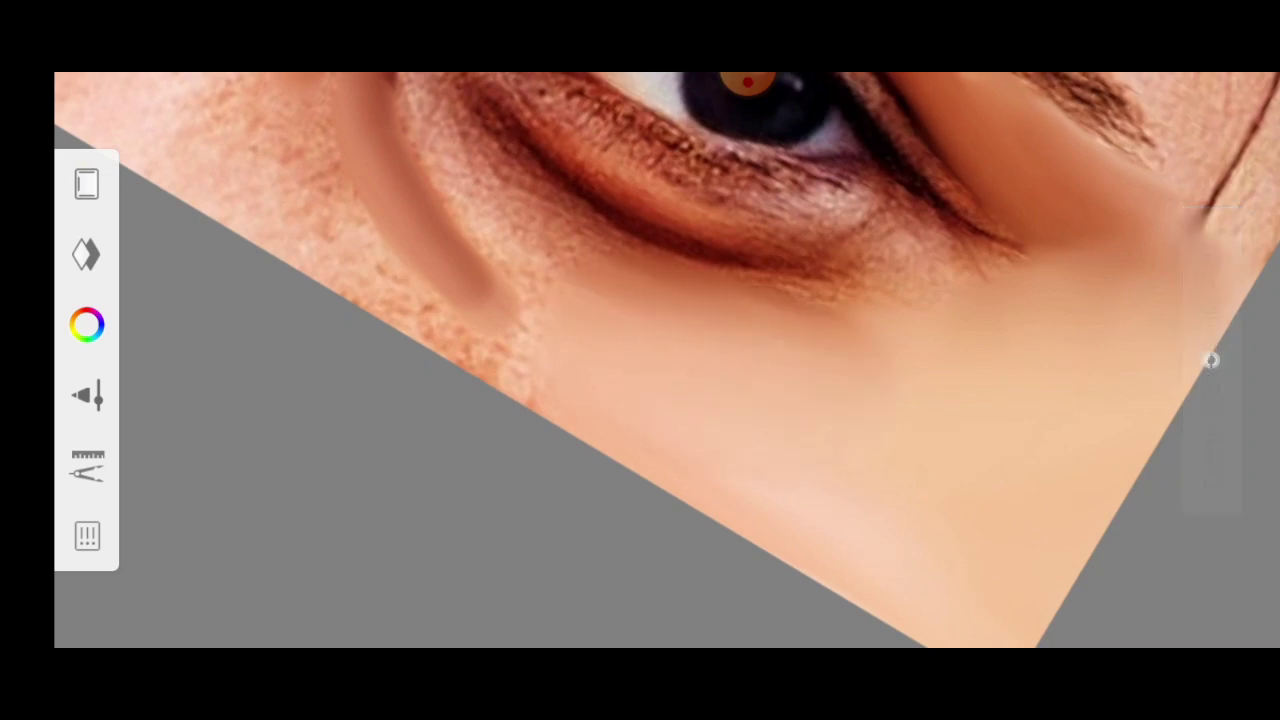
scroll(640, 360, "down", 1)
scroll(640, 360, "down", 1)
Step: With the smudge brush at size 10.3, blend curved skin bands around the lower lid and inner corner
left_click(1106, 263)
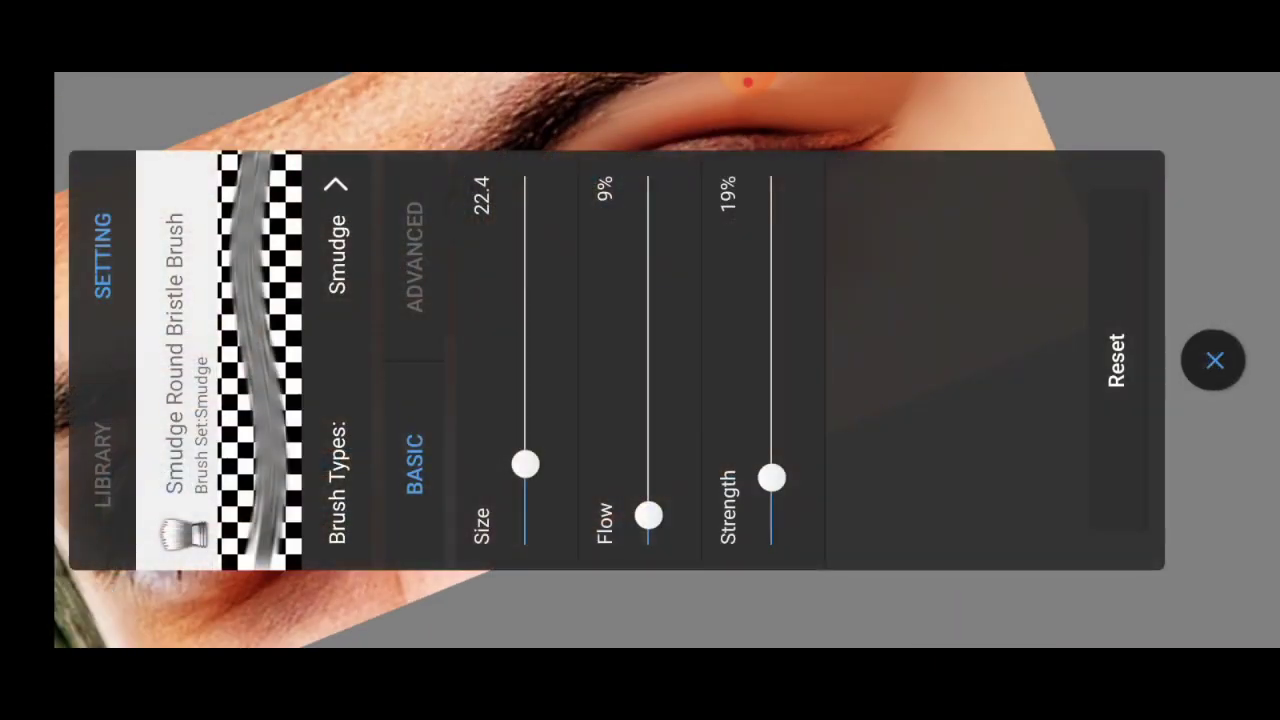
left_click(1213, 360)
scroll(640, 360, "up", 2)
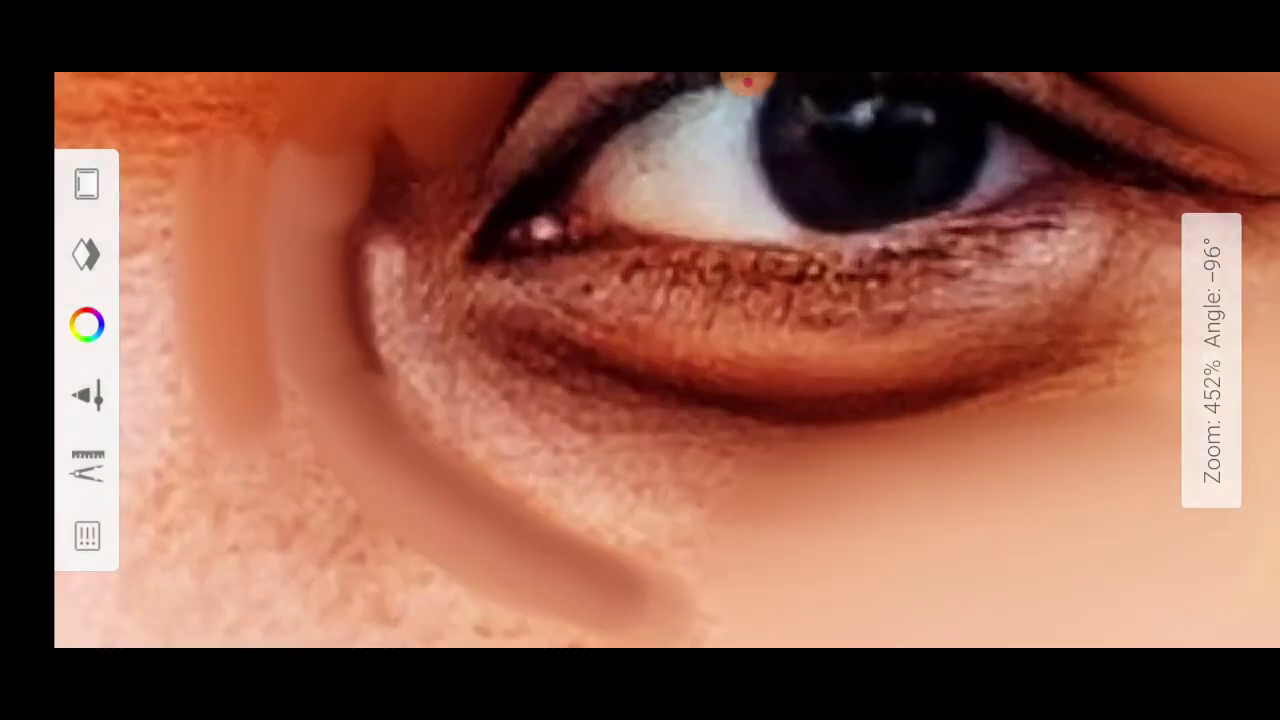
scroll(640, 360, "up", 1)
scroll(640, 360, "up", 1)
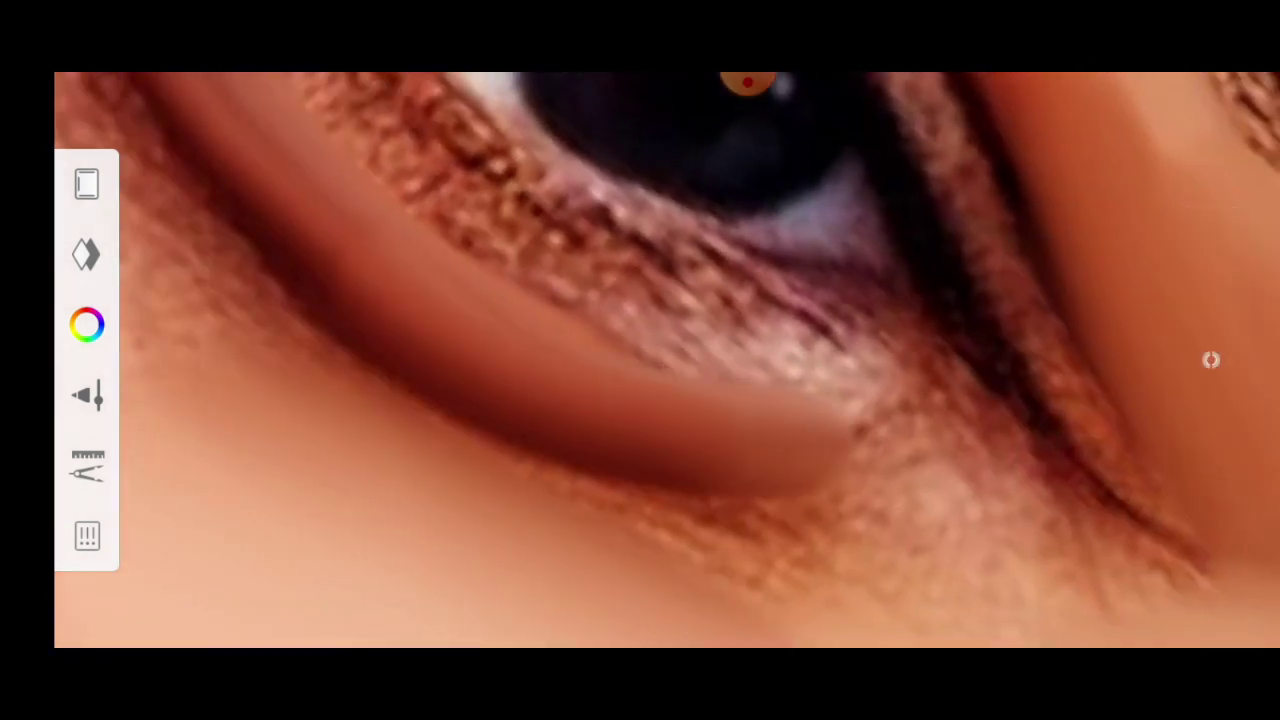
scroll(640, 360, "up", 1)
scroll(640, 360, "down", 1)
scroll(640, 360, "down", 1)
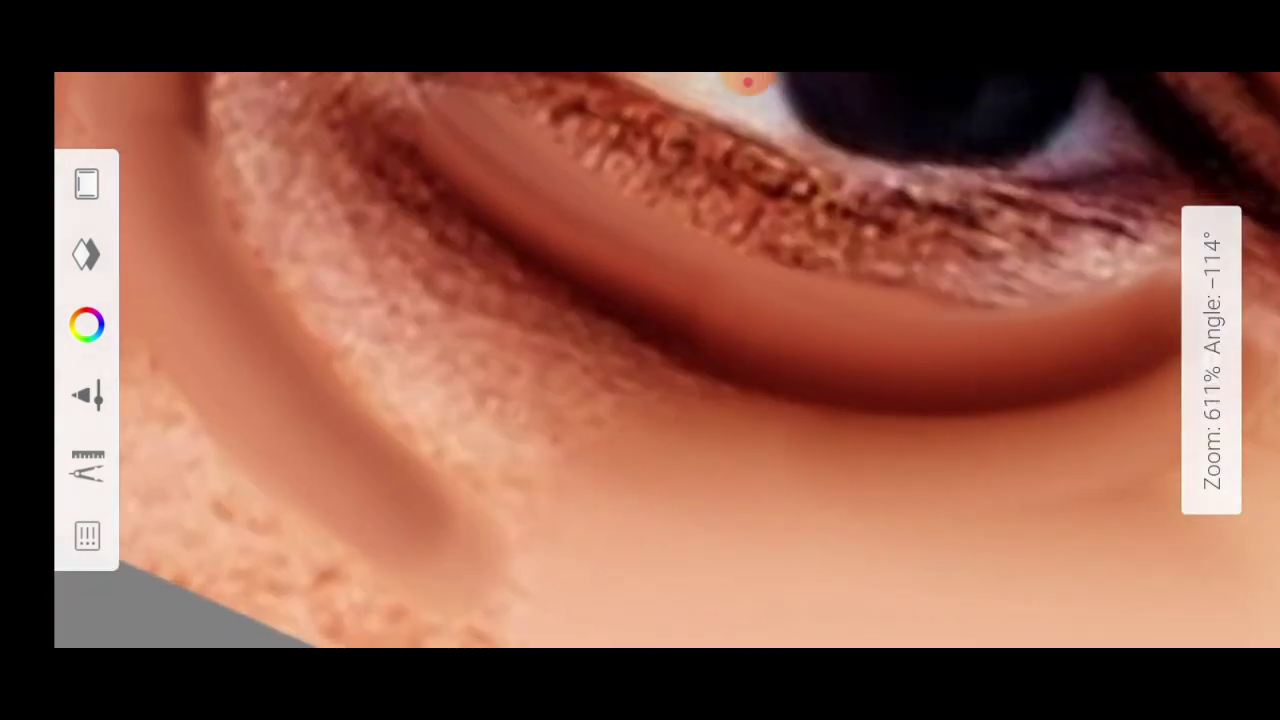
scroll(640, 360, "down", 1)
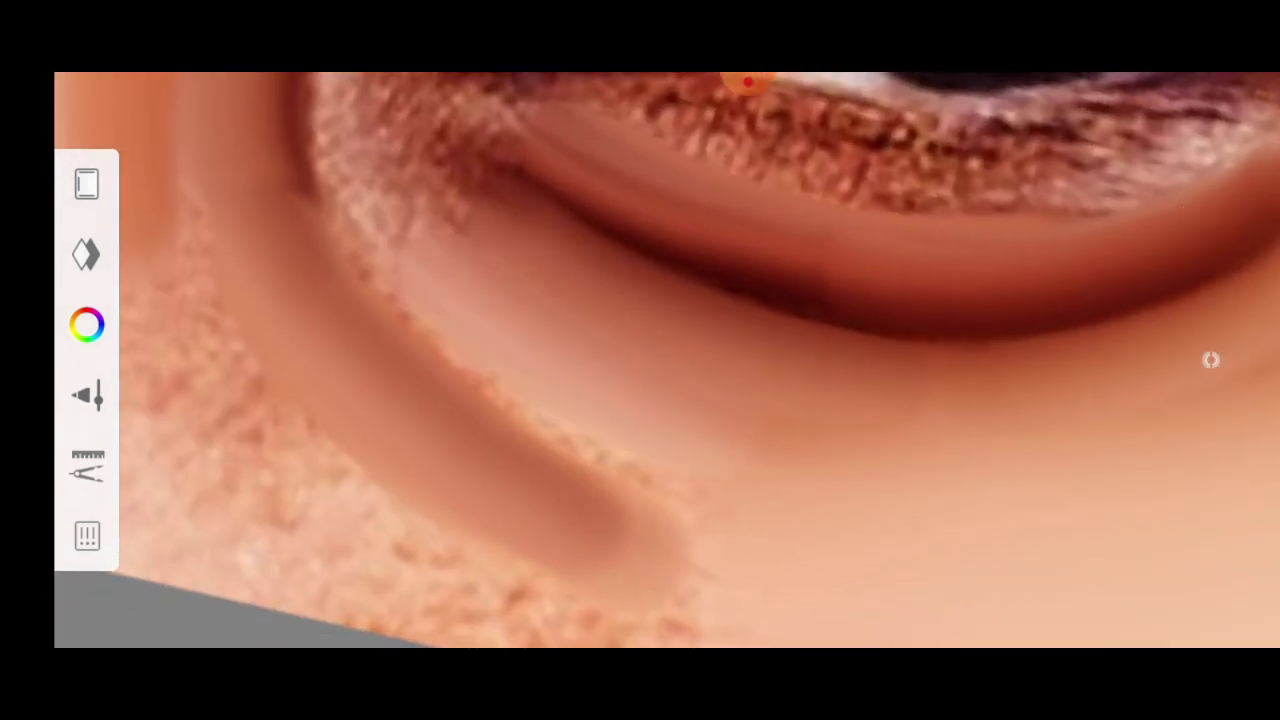
scroll(640, 360, "down", 1)
scroll(640, 360, "up", 2)
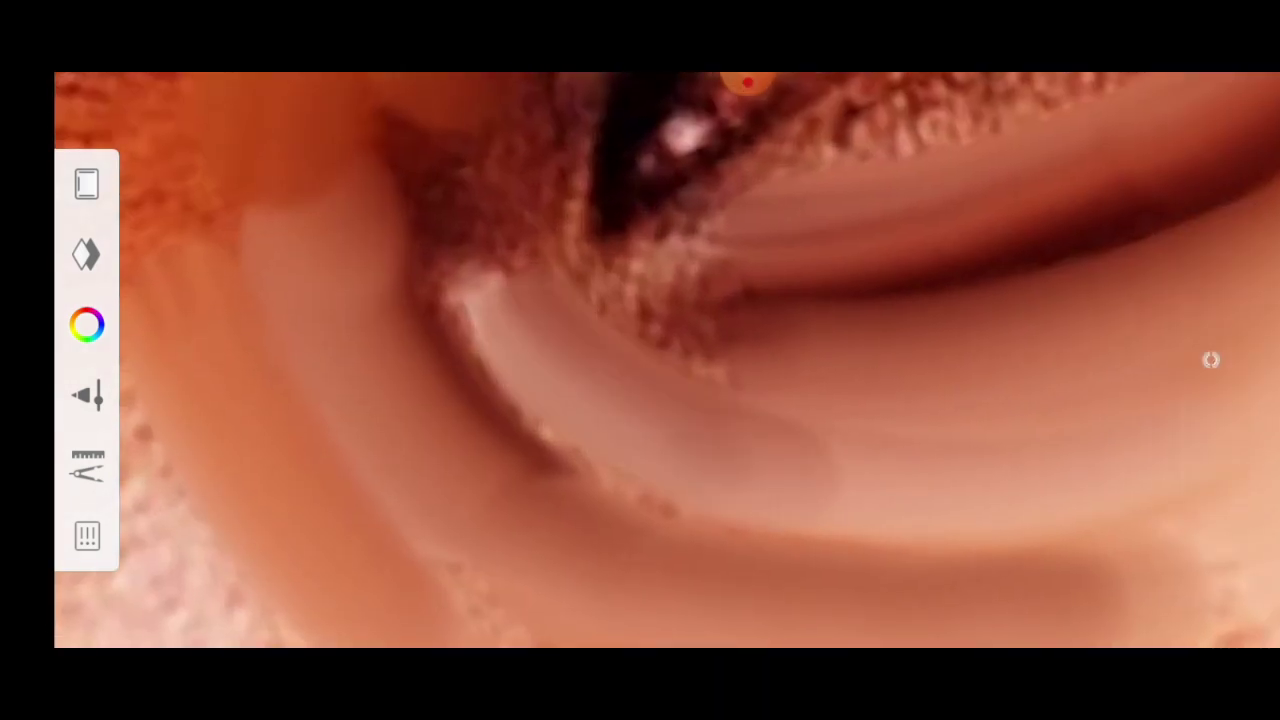
scroll(640, 360, "down", 1)
scroll(640, 360, "up", 3)
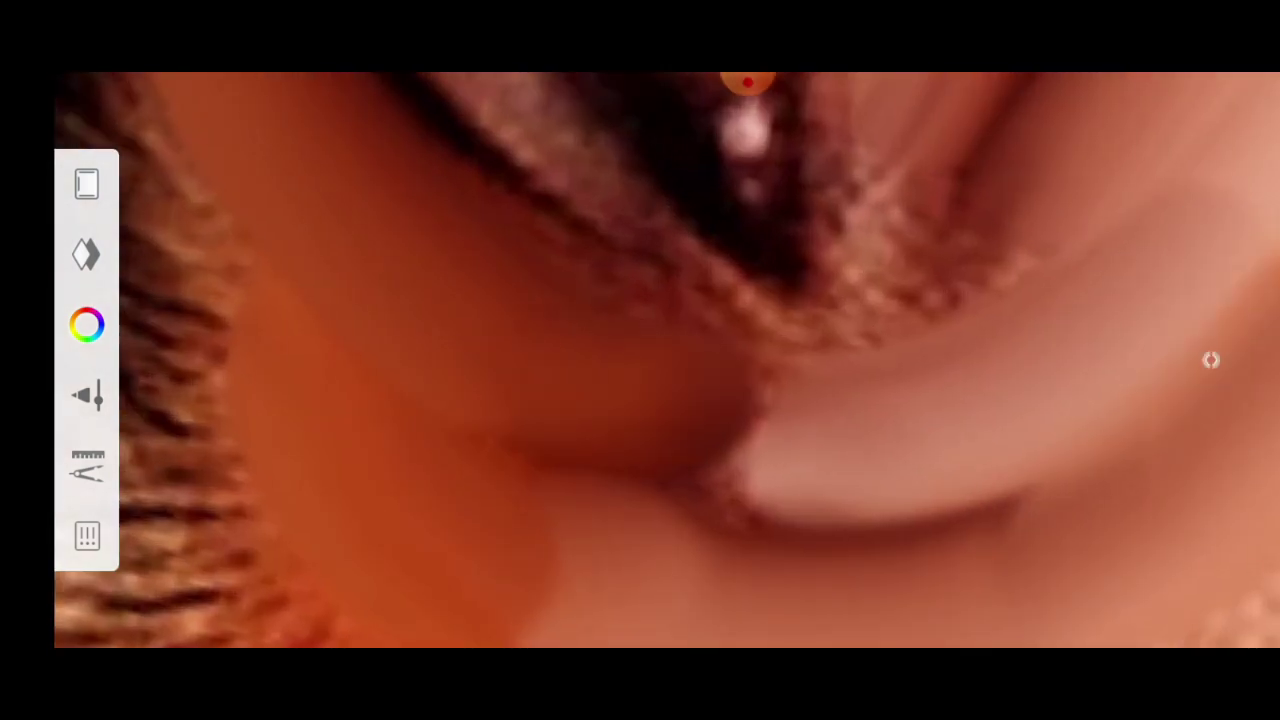
scroll(640, 360, "up", 1)
scroll(640, 360, "down", 1)
scroll(640, 360, "down", 1)
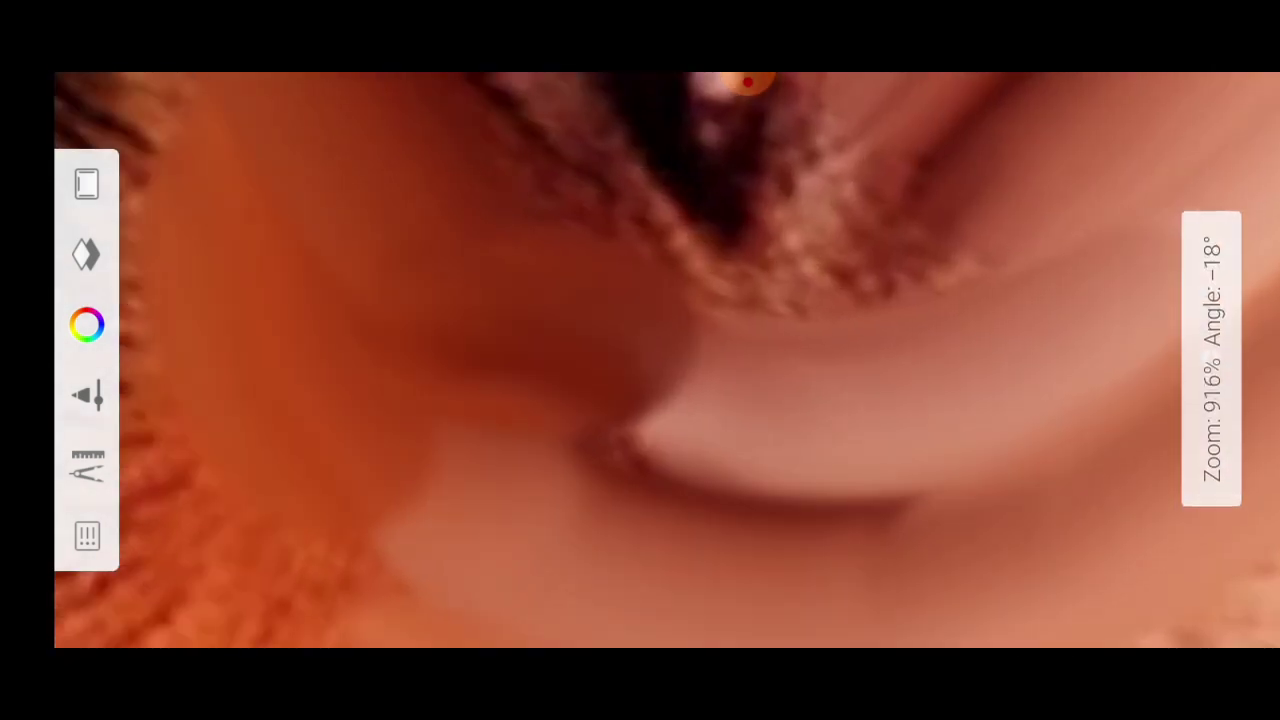
scroll(640, 360, "up", 1)
scroll(640, 360, "down", 1)
scroll(640, 360, "down", 1)
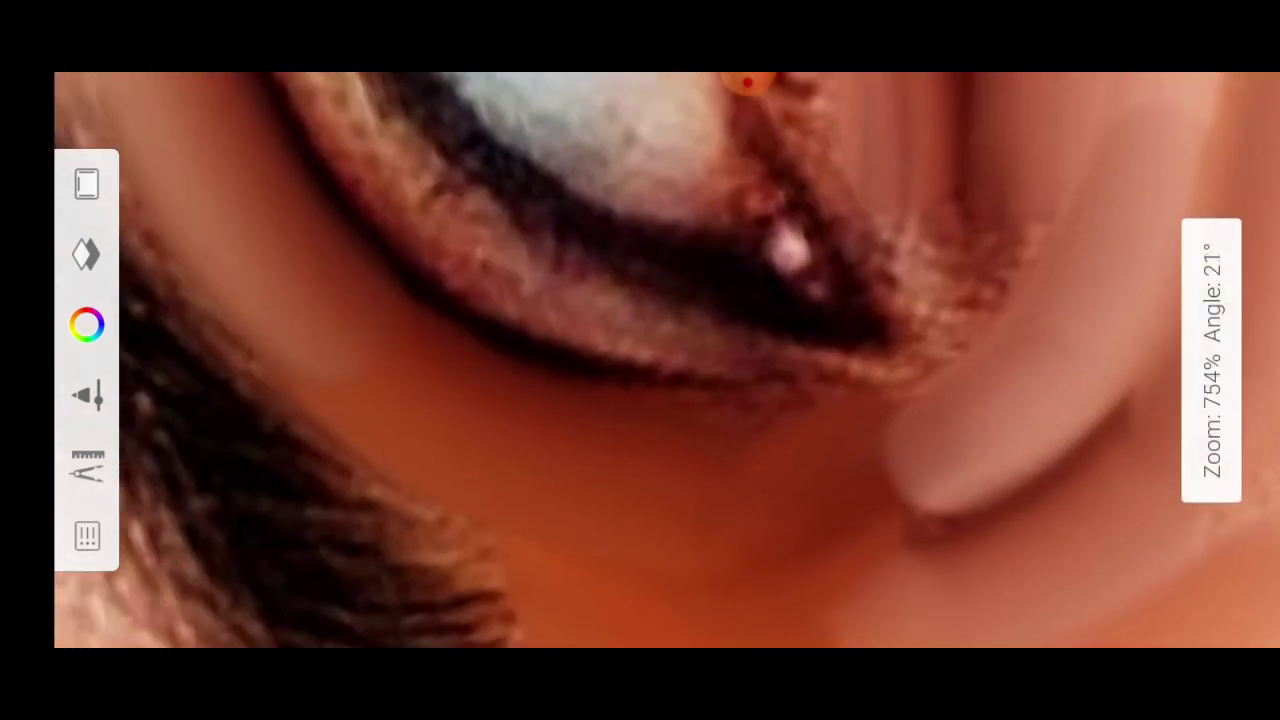
scroll(640, 360, "up", 1)
scroll(640, 360, "down", 1)
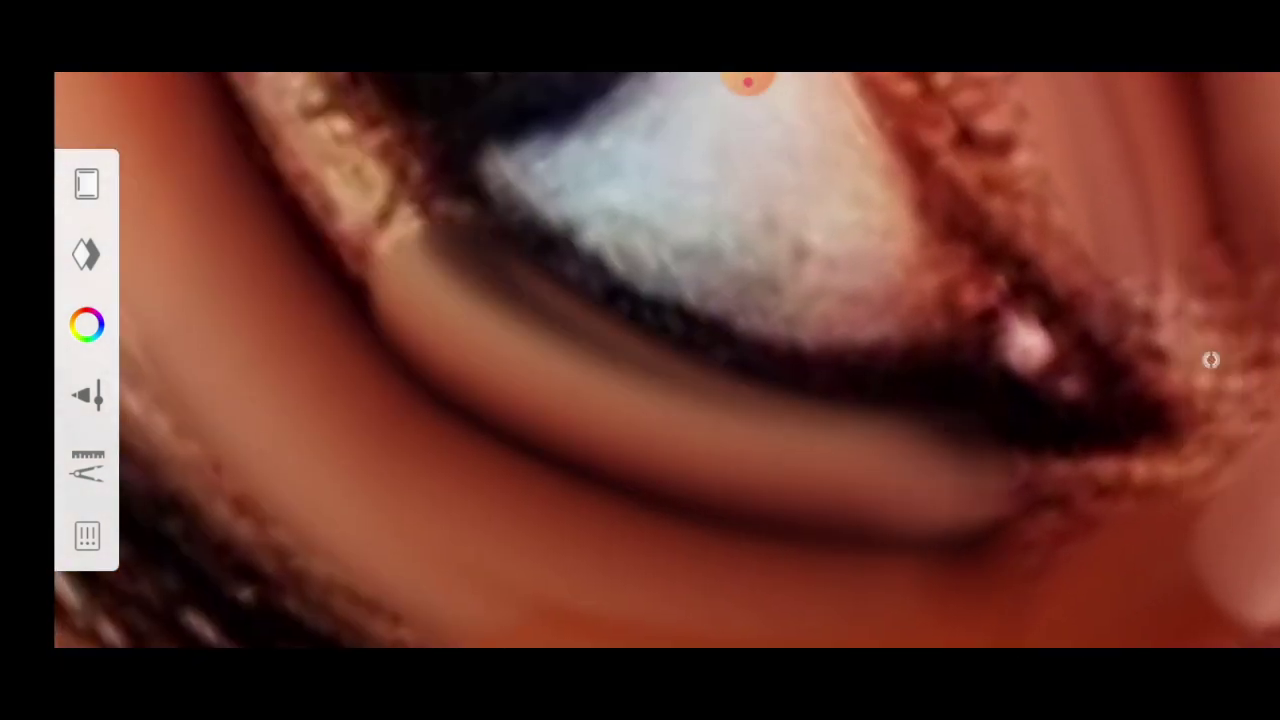
scroll(640, 360, "down", 1)
scroll(640, 360, "down", 1)
scroll(640, 360, "down", 1)
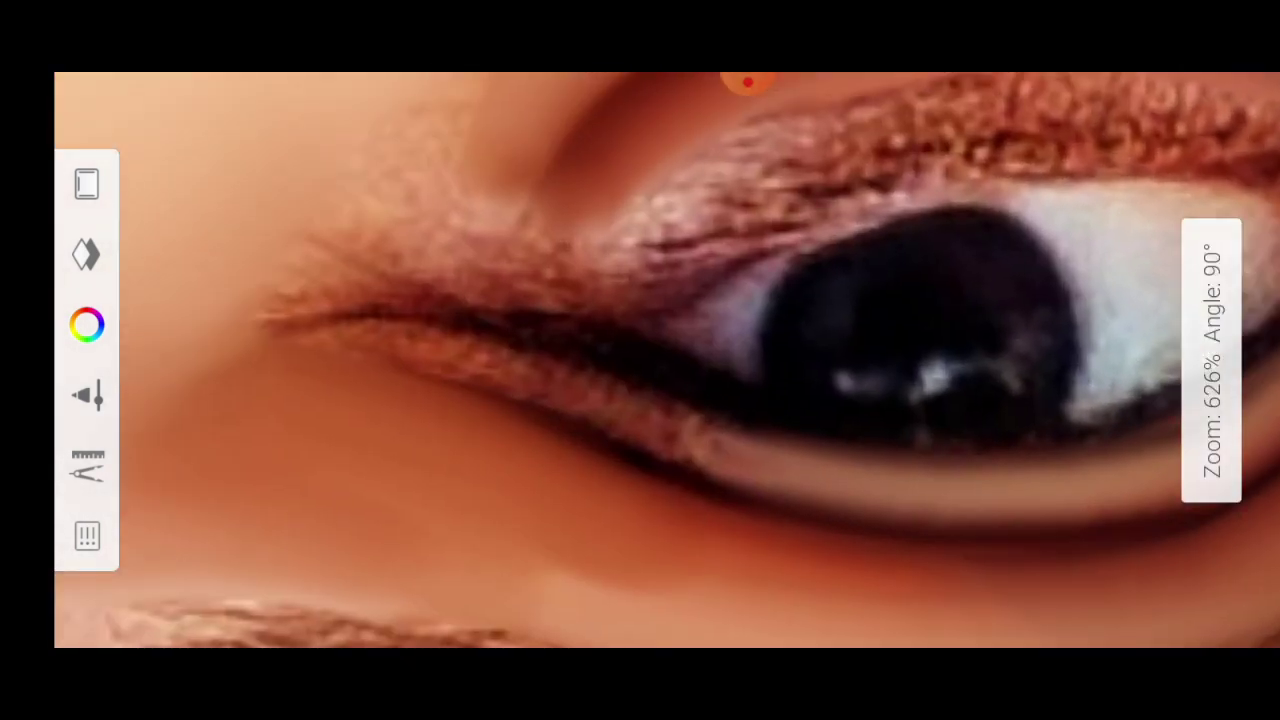
scroll(640, 360, "up", 1)
scroll(640, 360, "up", 1)
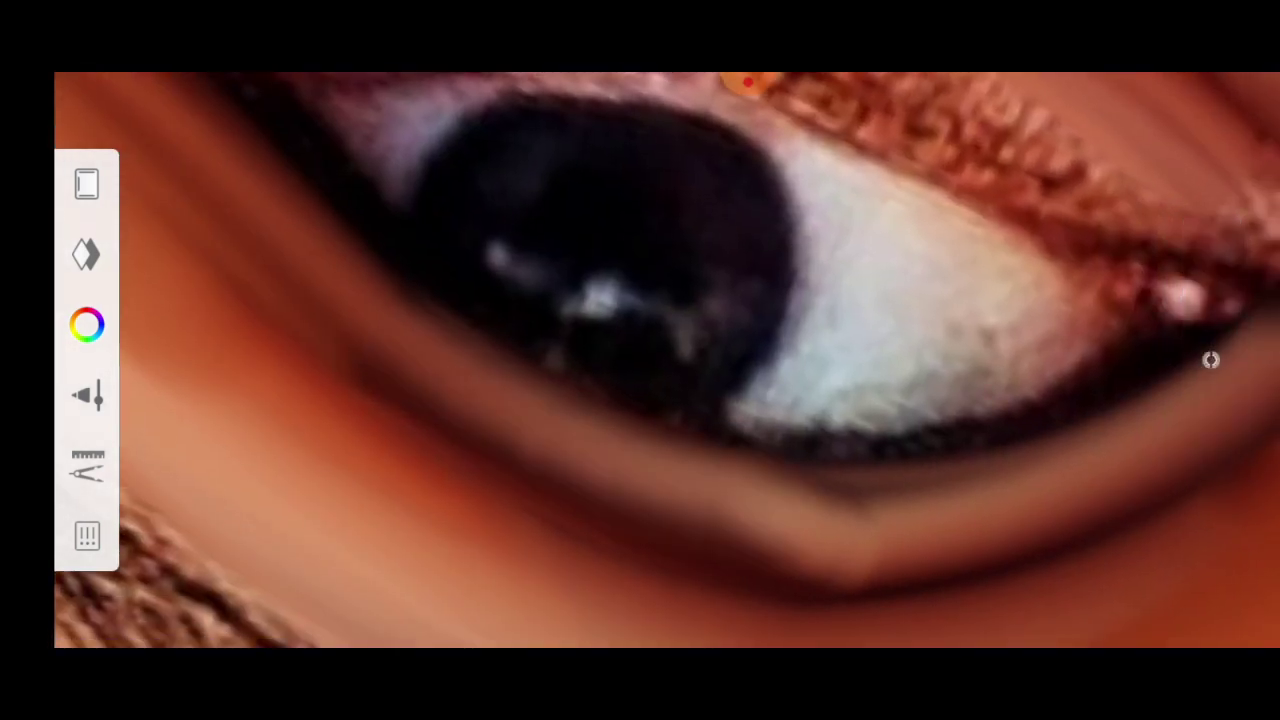
scroll(640, 360, "down", 1)
scroll(640, 360, "down", 1)
scroll(640, 360, "down", 1)
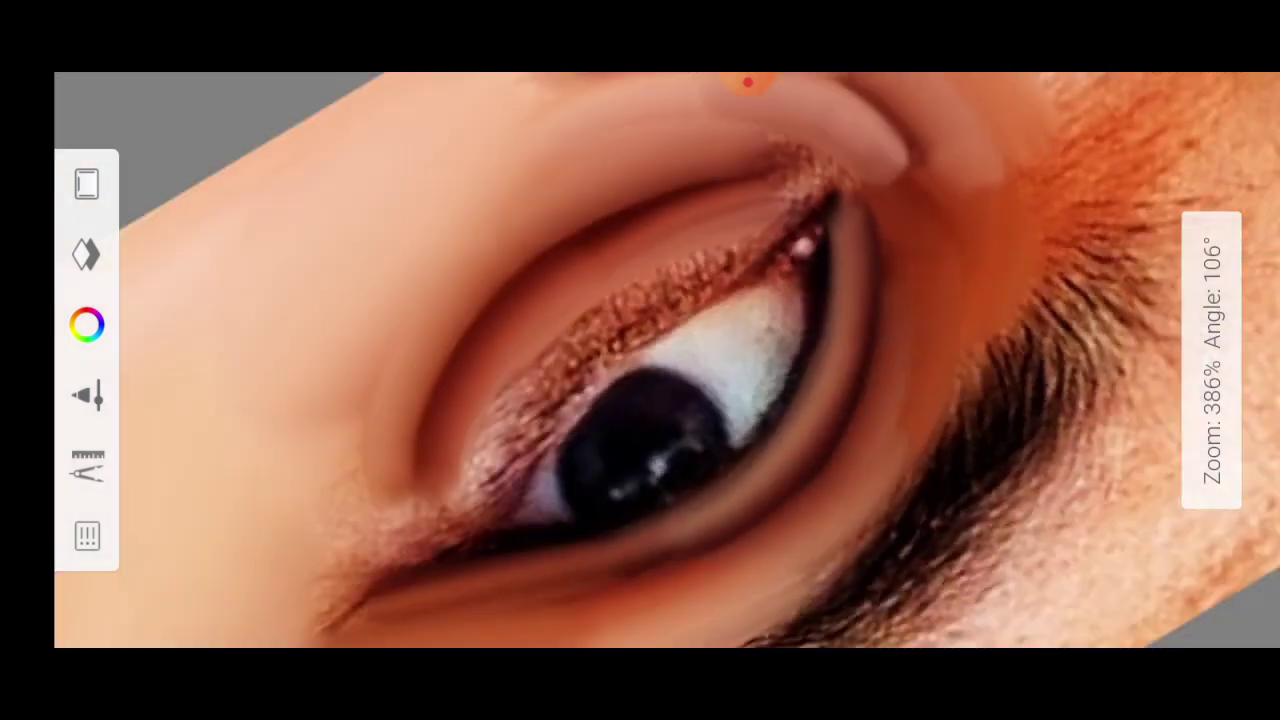
scroll(640, 360, "down", 1)
scroll(640, 360, "up", 1)
scroll(640, 360, "up", 2)
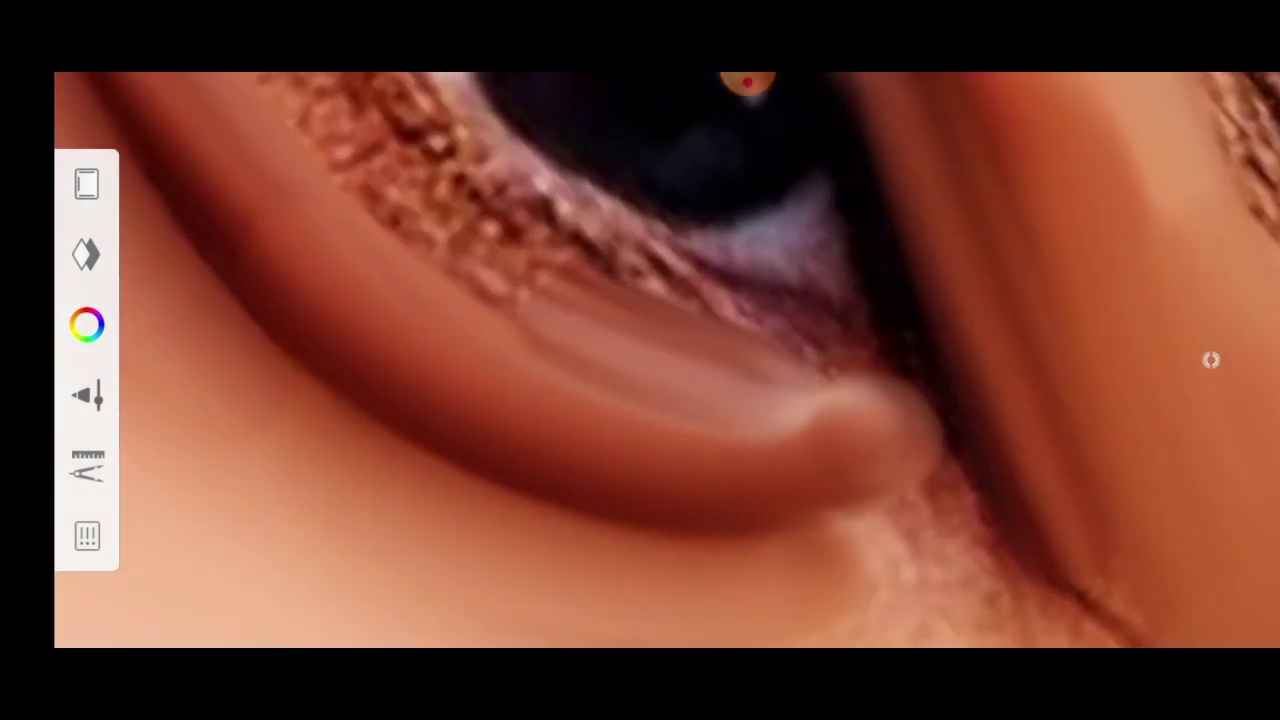
scroll(640, 360, "down", 1)
scroll(640, 360, "down", 1)
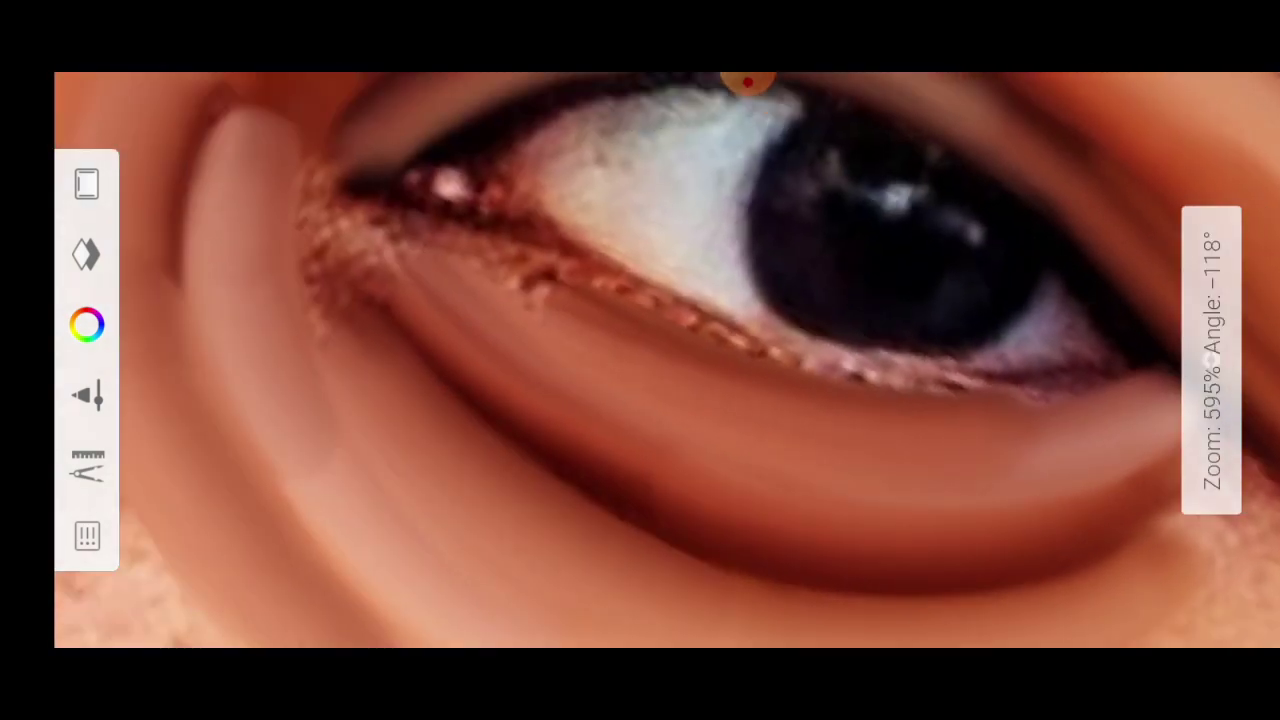
scroll(640, 360, "down", 1)
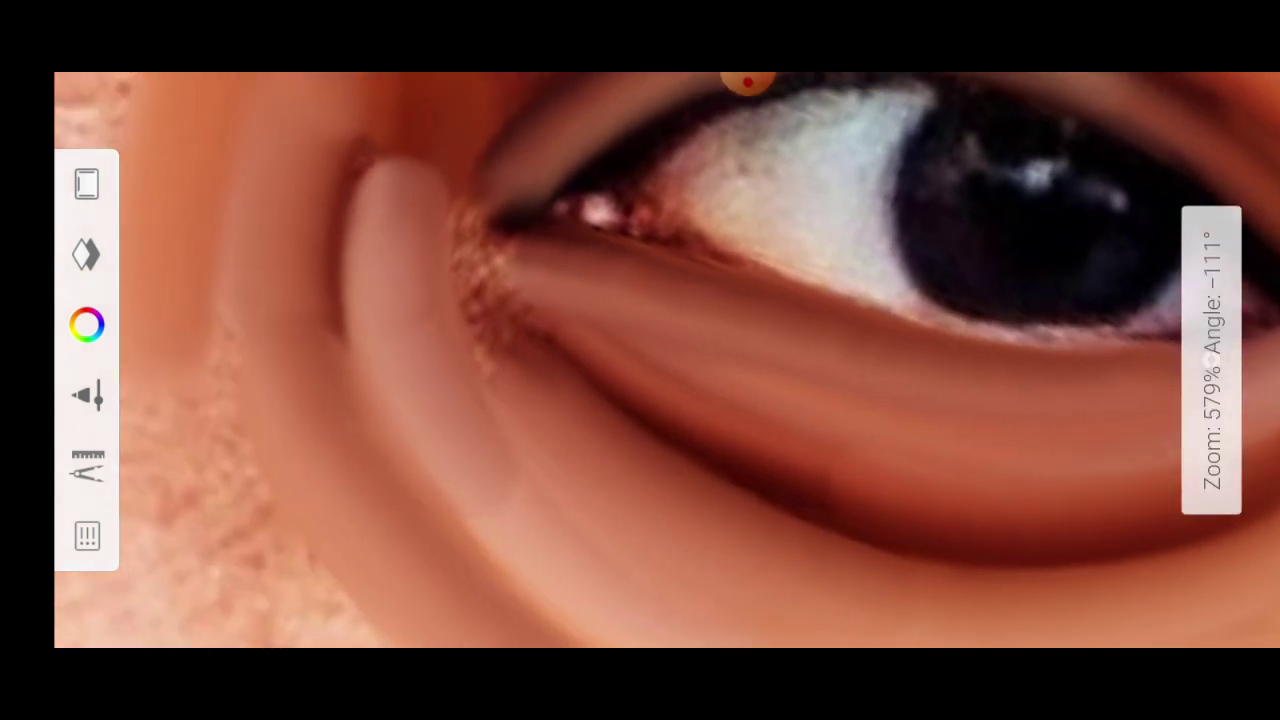
scroll(640, 360, "down", 1)
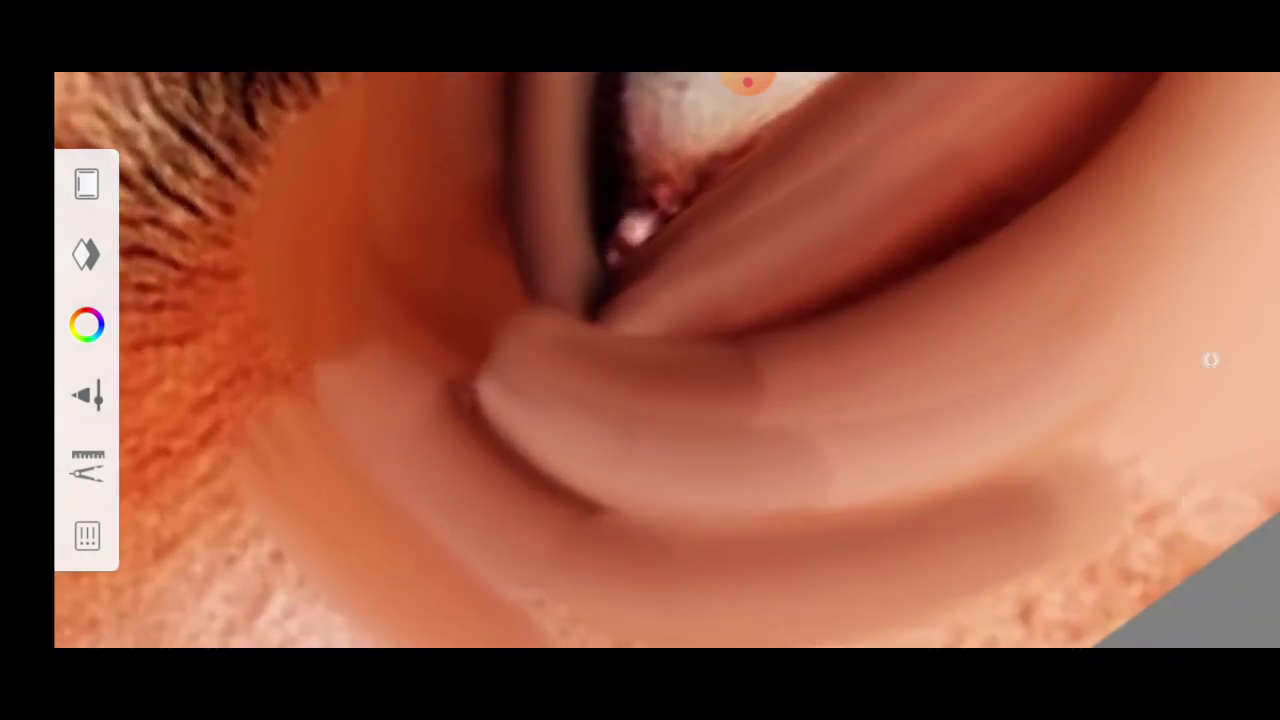
scroll(640, 360, "down", 2)
scroll(640, 360, "down", 1)
scroll(640, 360, "up", 2)
scroll(640, 360, "up", 2)
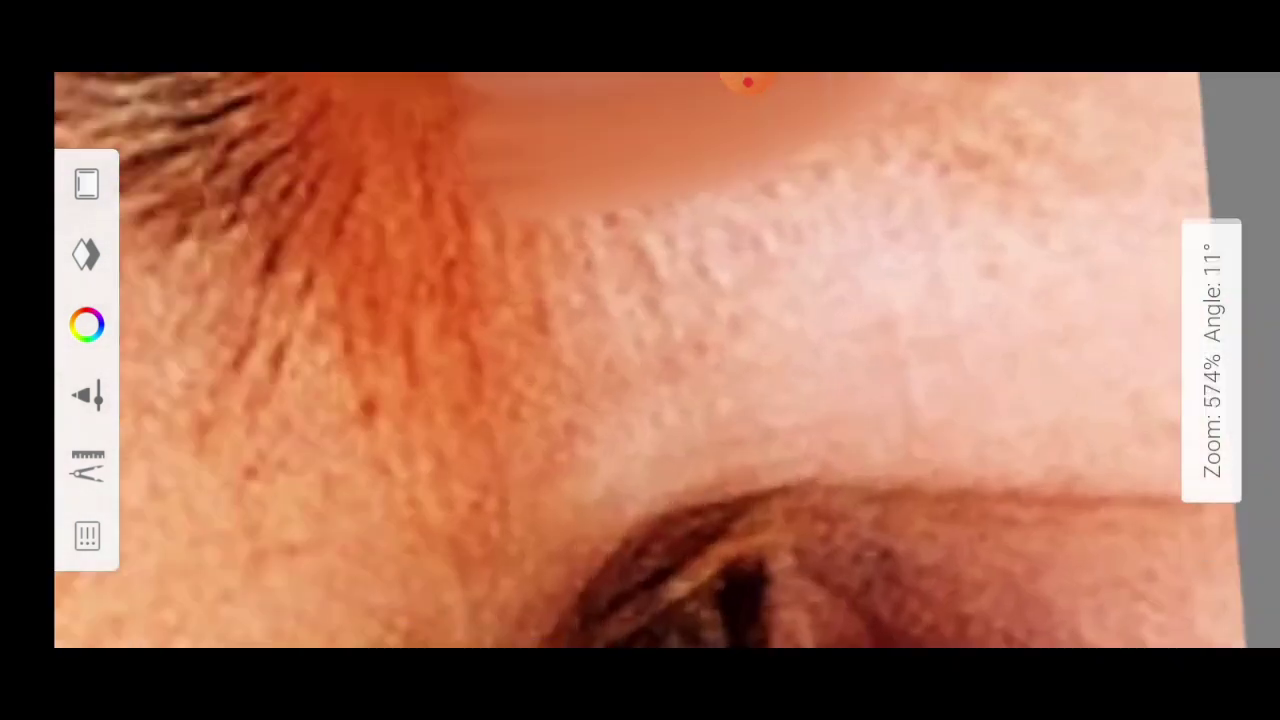
scroll(640, 360, "up", 2)
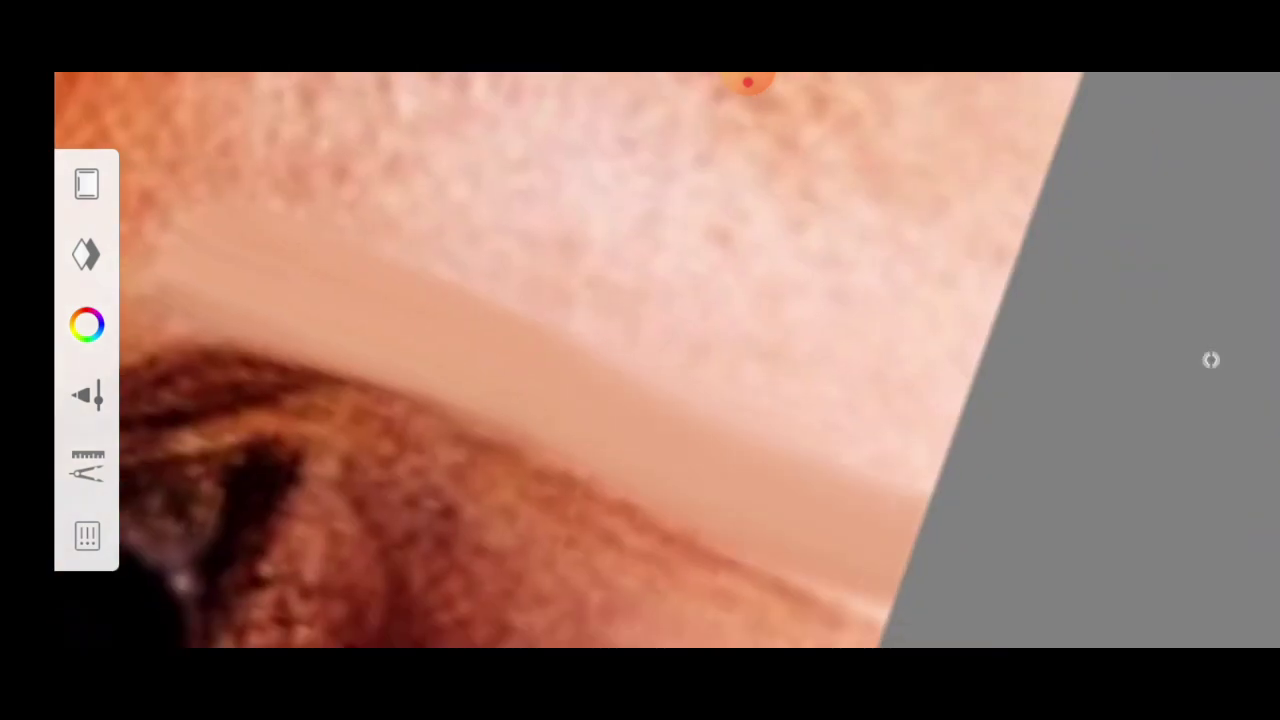
scroll(640, 360, "down", 2)
Step: Raise the smudge brush to size 27.4 and smooth the skin between the brows and across the nose bridge
left_click(605, 360)
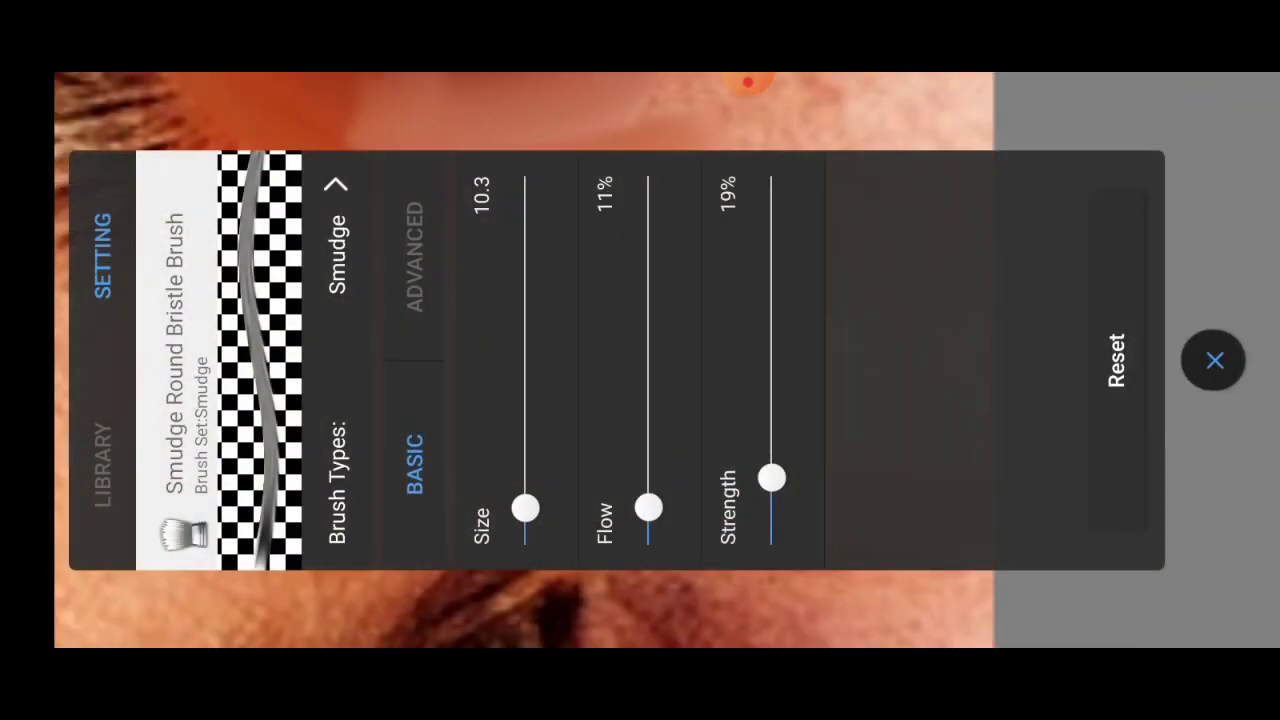
left_click(1214, 360)
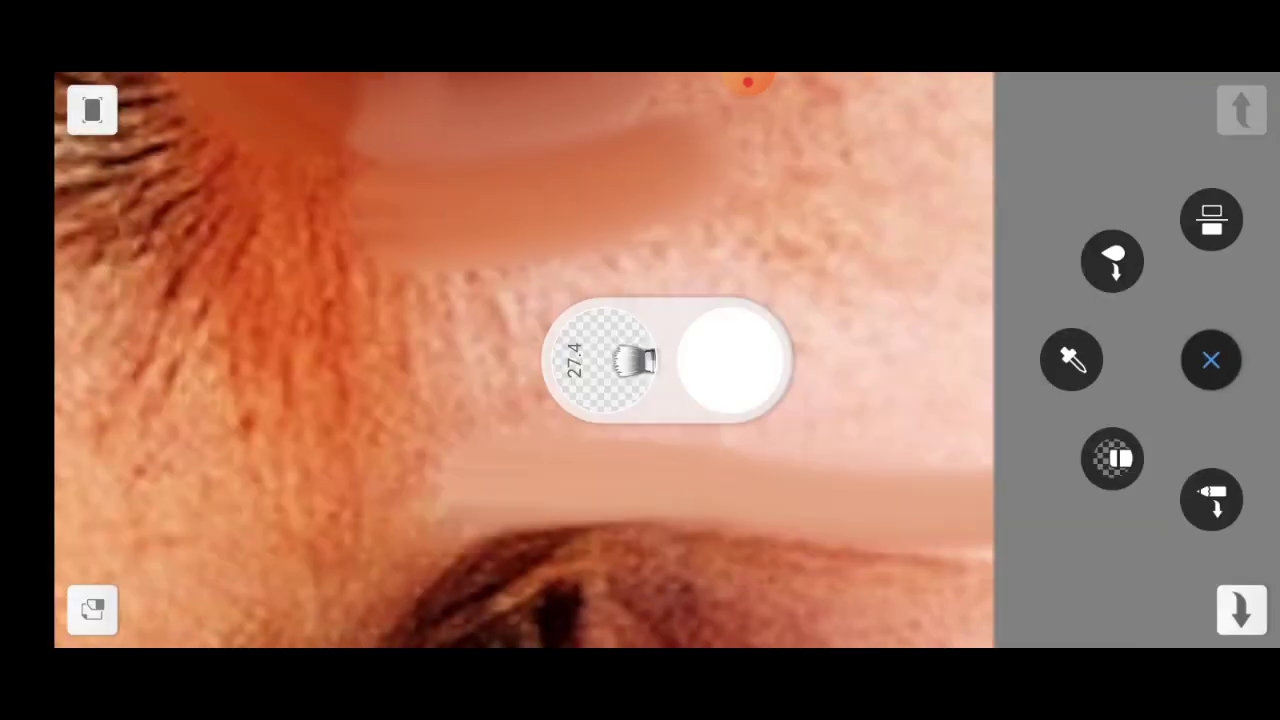
scroll(640, 360, "up", 2)
scroll(640, 360, "down", 2)
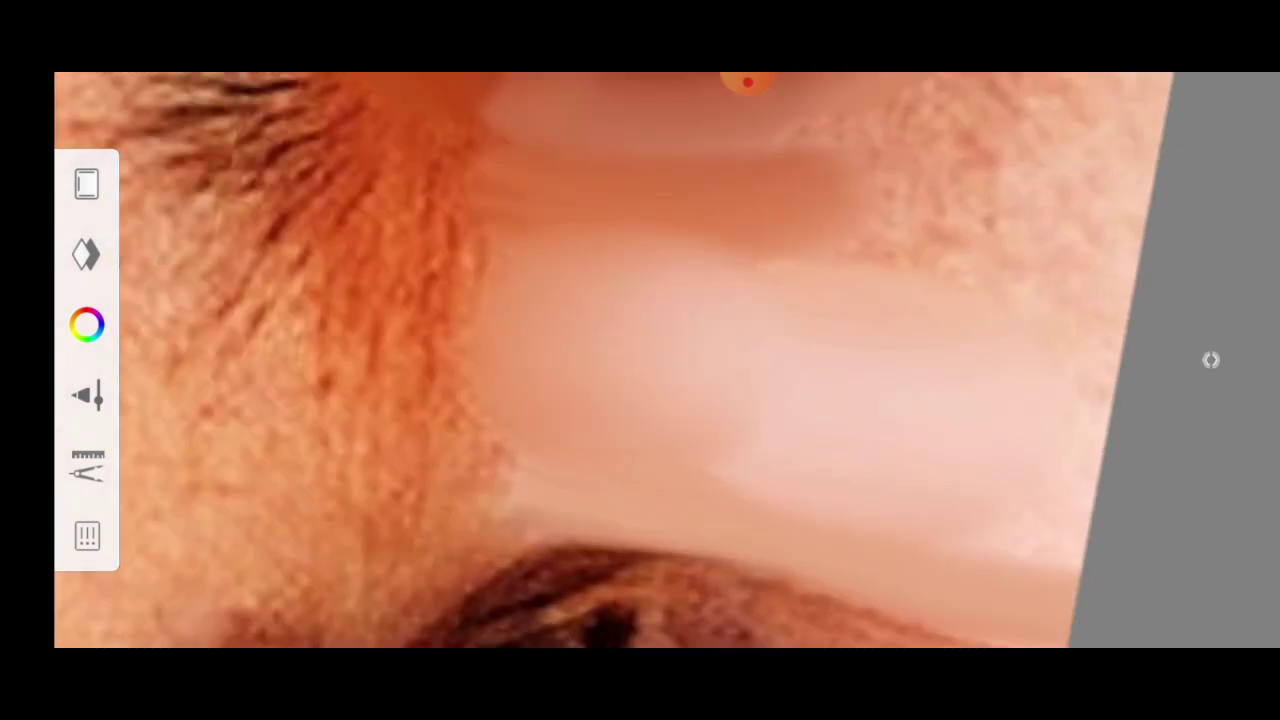
scroll(640, 360, "down", 2)
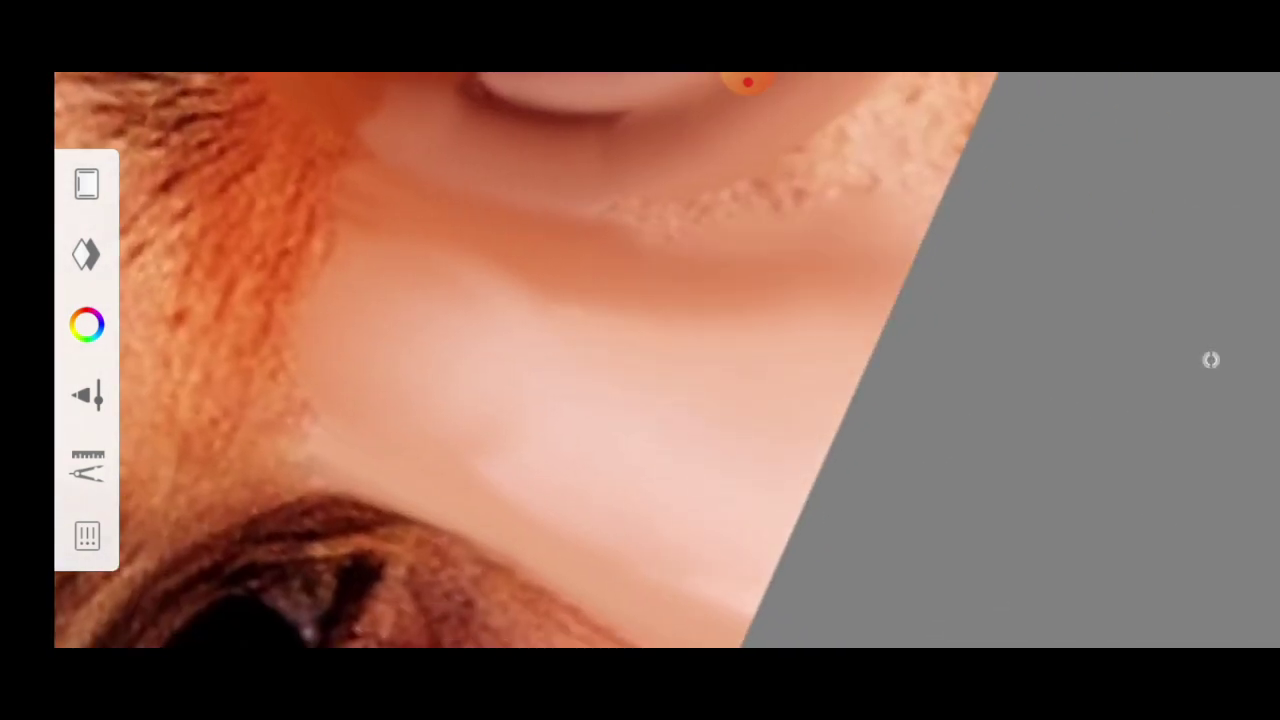
scroll(640, 360, "down", 2)
scroll(640, 360, "up", 3)
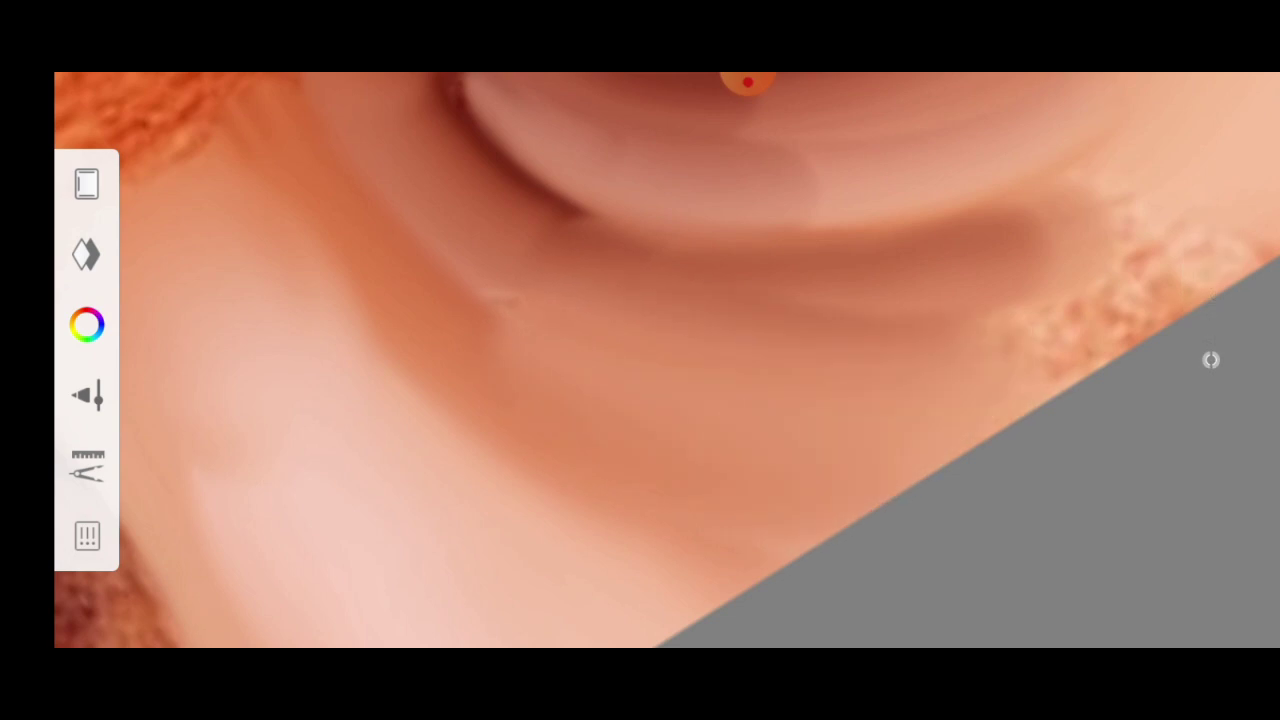
scroll(640, 360, "down", 2)
scroll(640, 360, "up", 2)
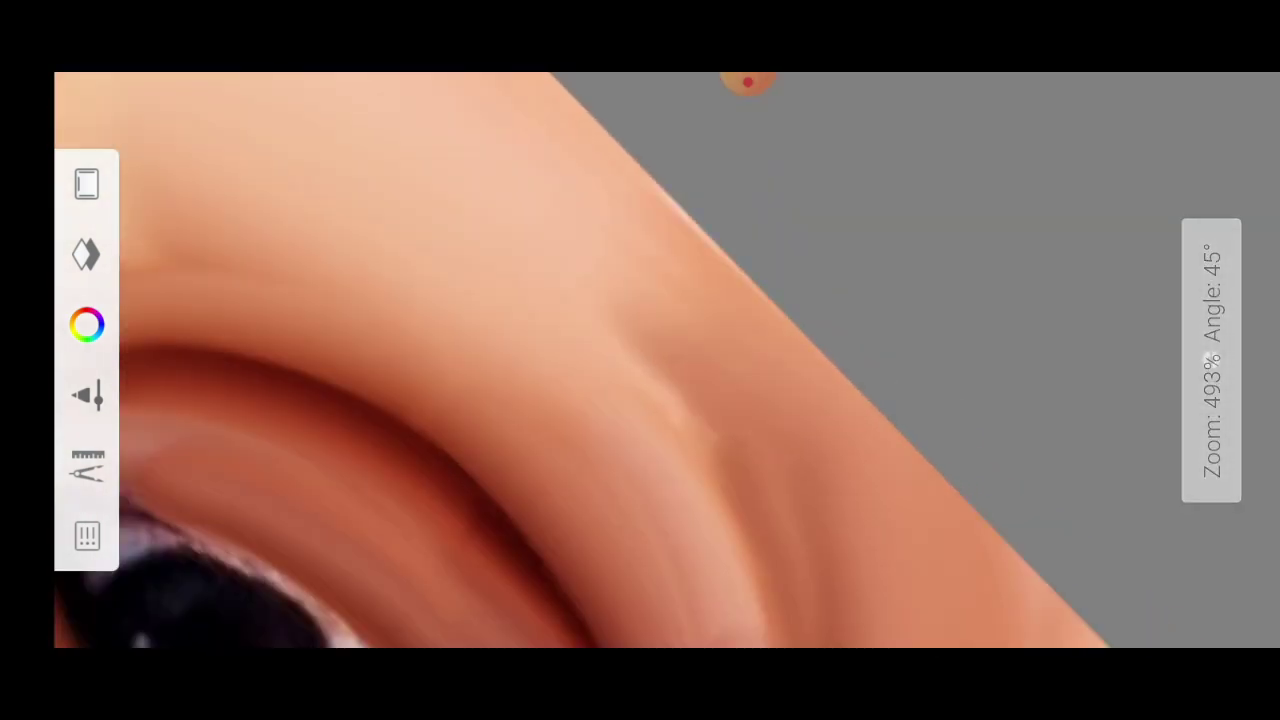
scroll(640, 360, "down", 2)
scroll(640, 360, "down", 2)
scroll(640, 360, "down", 1)
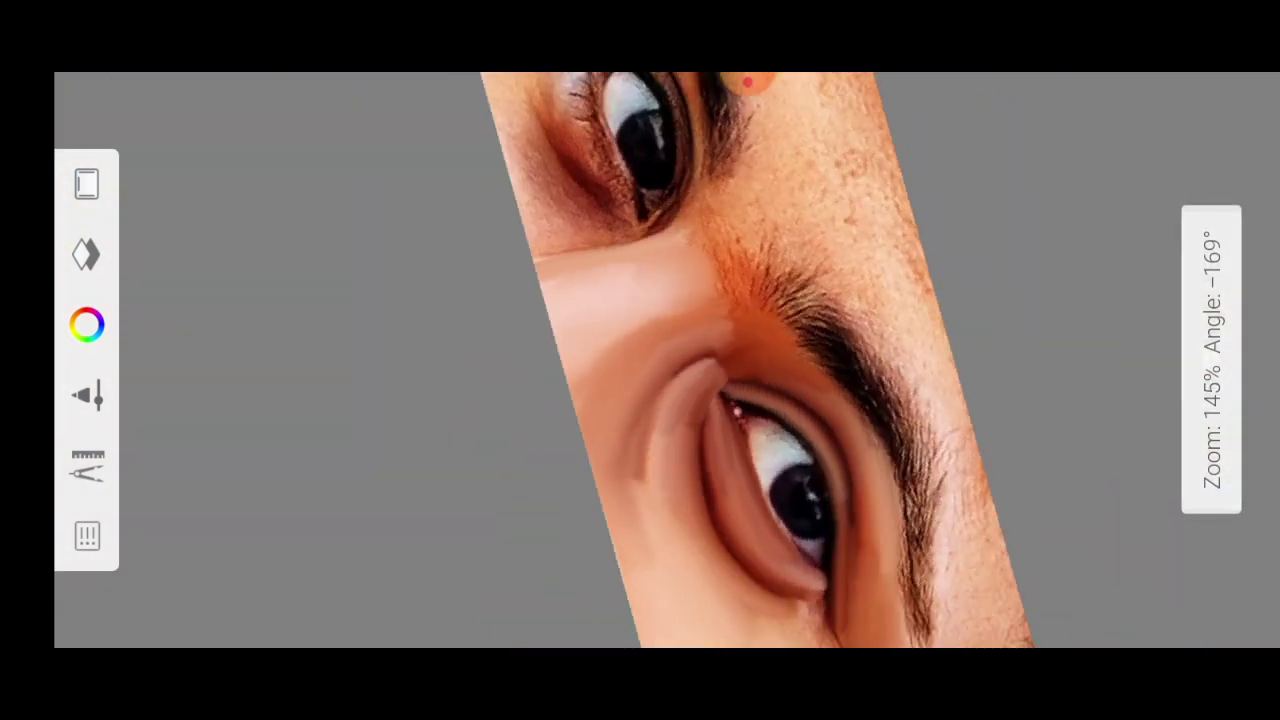
scroll(640, 360, "up", 1)
scroll(640, 360, "up", 3)
scroll(640, 360, "up", 1)
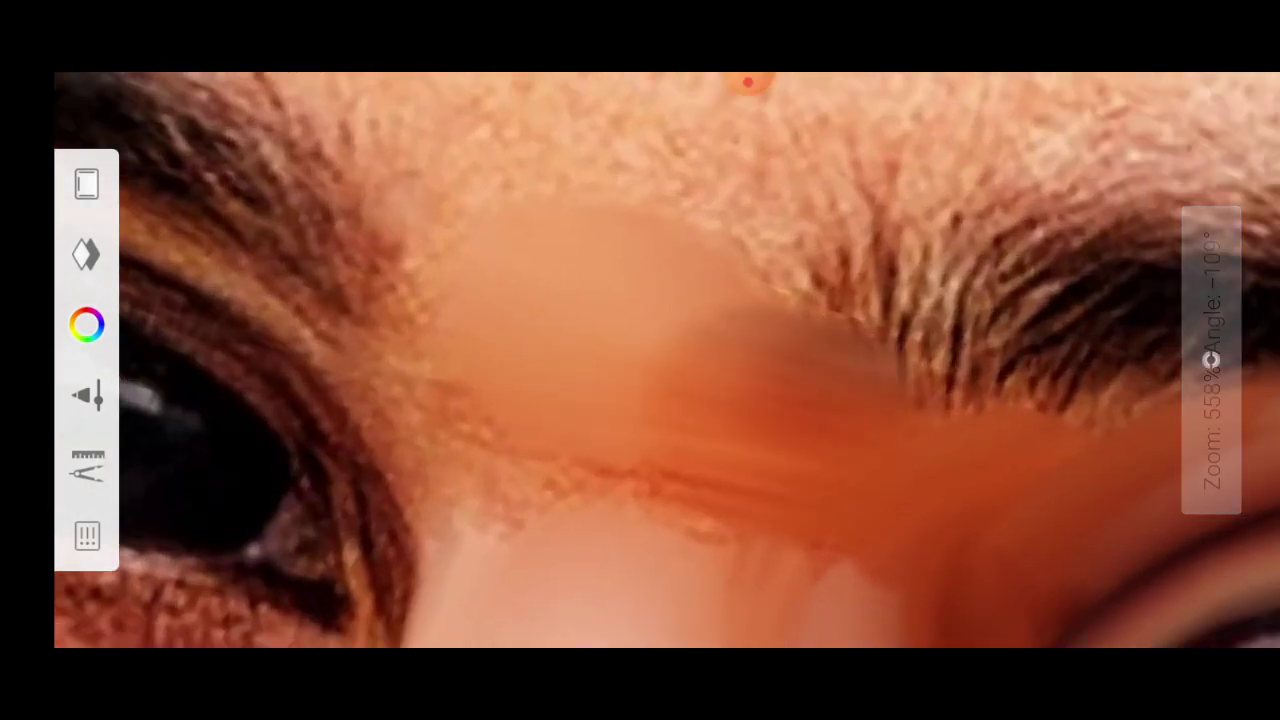
scroll(640, 360, "up", 1)
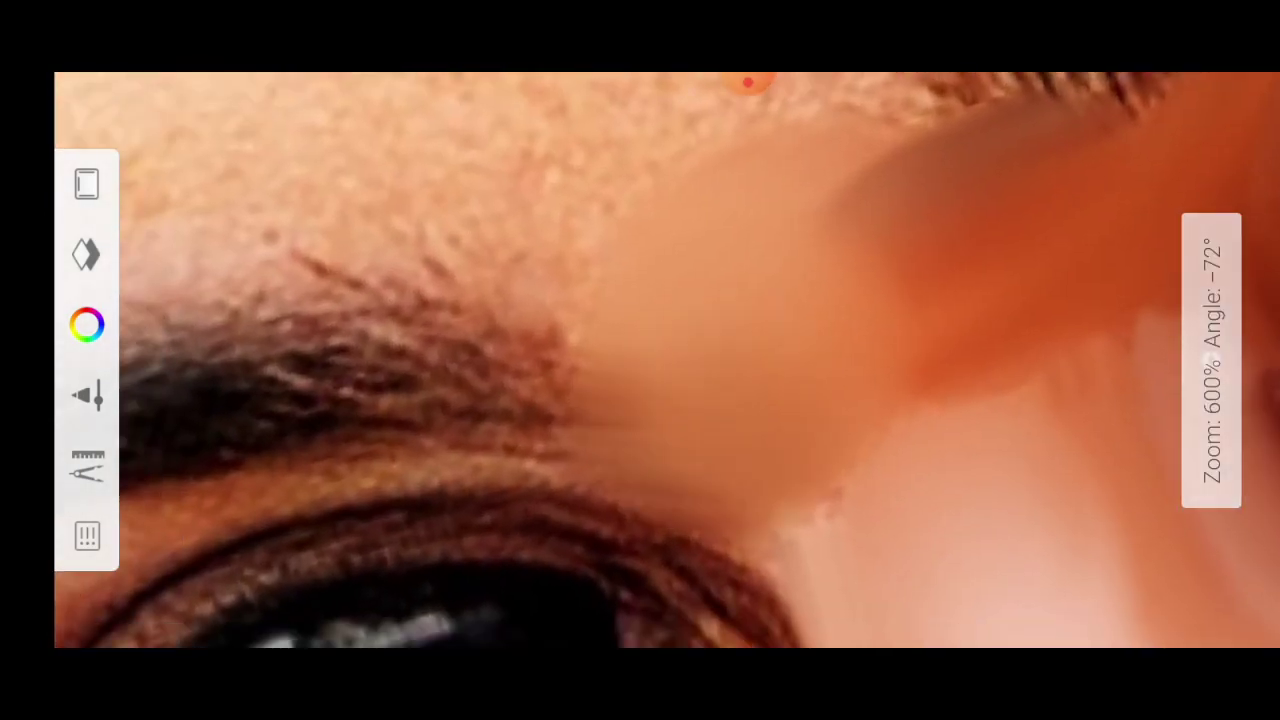
scroll(640, 360, "down", 1)
scroll(640, 360, "down", 2)
scroll(640, 360, "down", 1)
Step: Raise the Smudge Round Bristle Brush flow to 26%
left_click(86, 254)
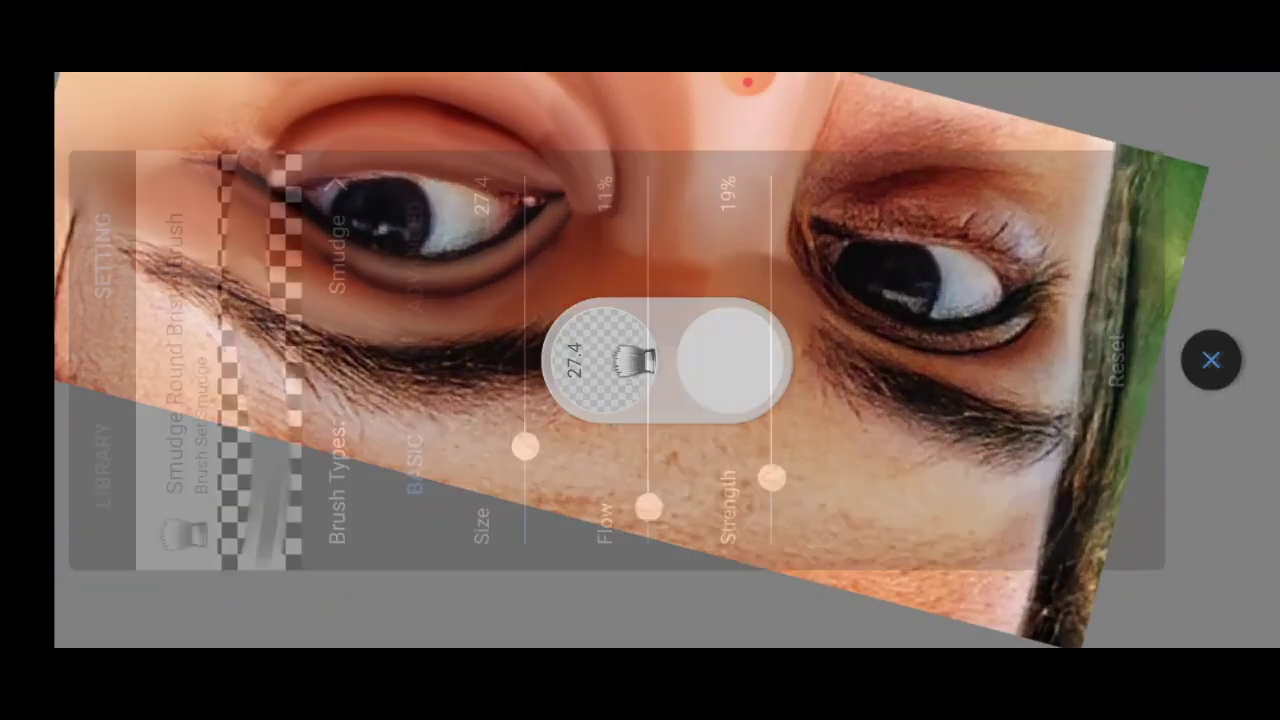
left_click(1214, 360)
scroll(640, 360, "up", 1)
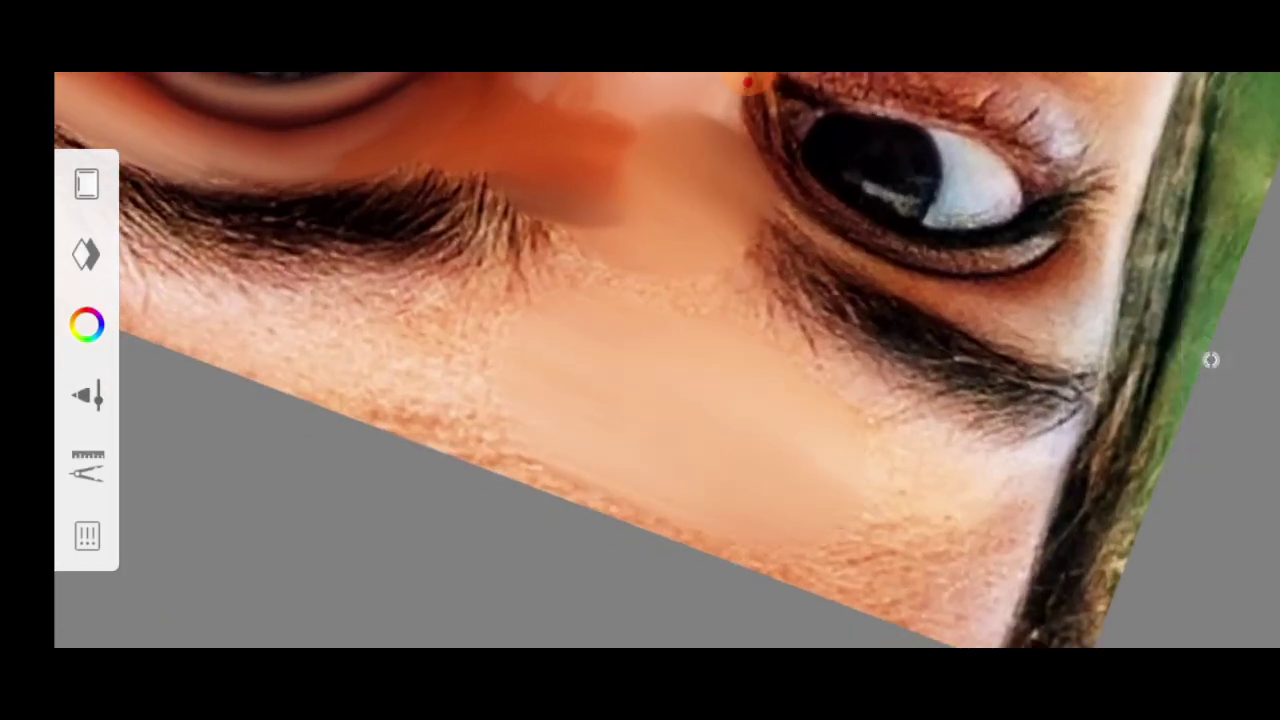
scroll(640, 360, "up", 1)
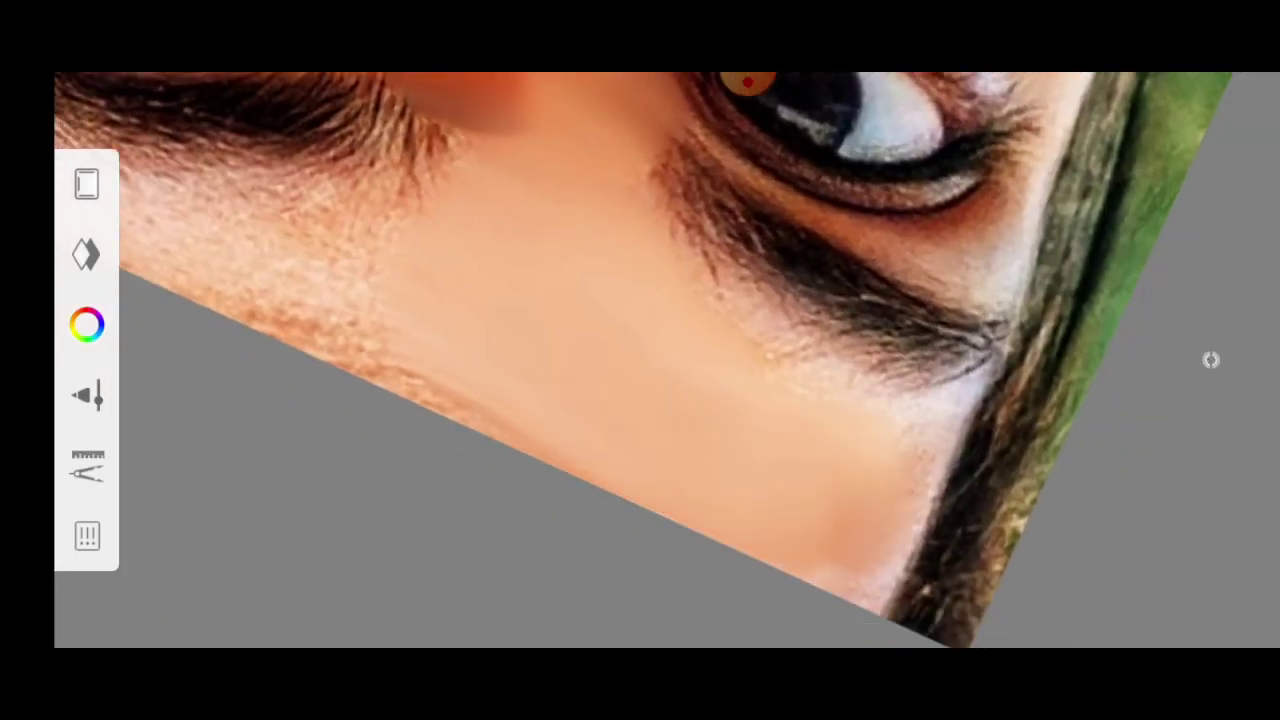
scroll(640, 360, "down", 1)
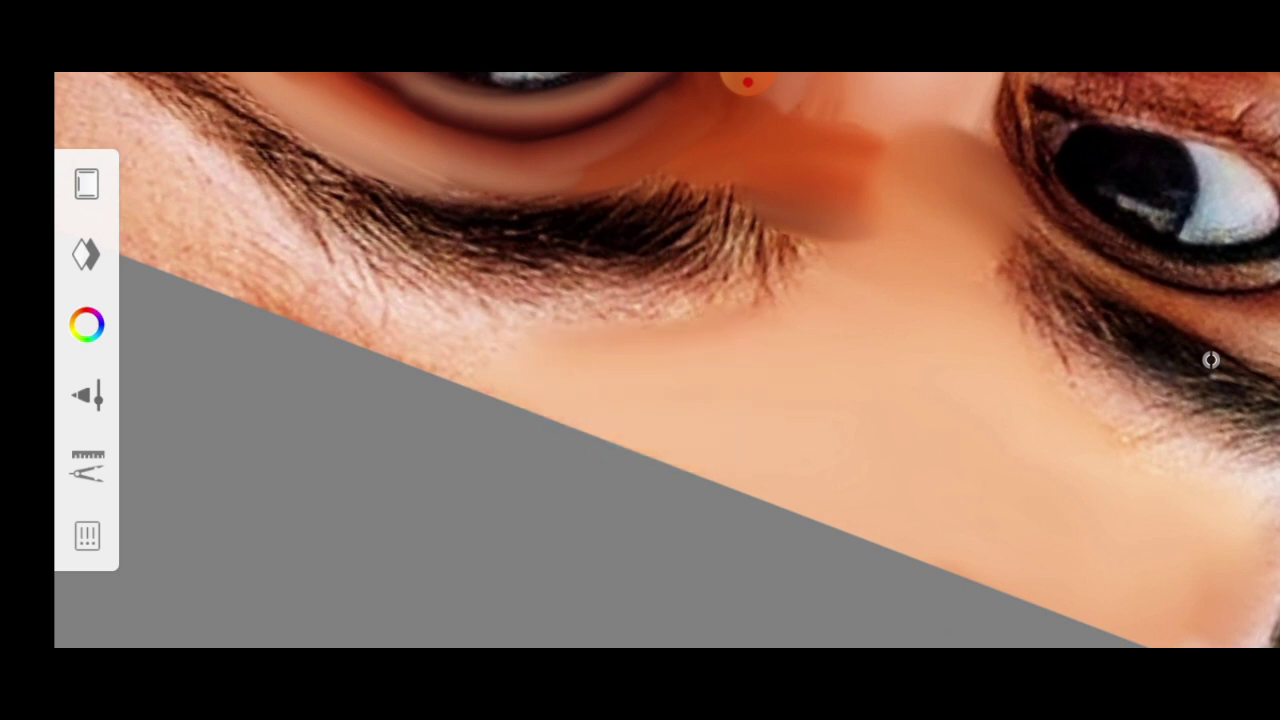
scroll(640, 360, "down", 1)
scroll(640, 360, "down", 1)
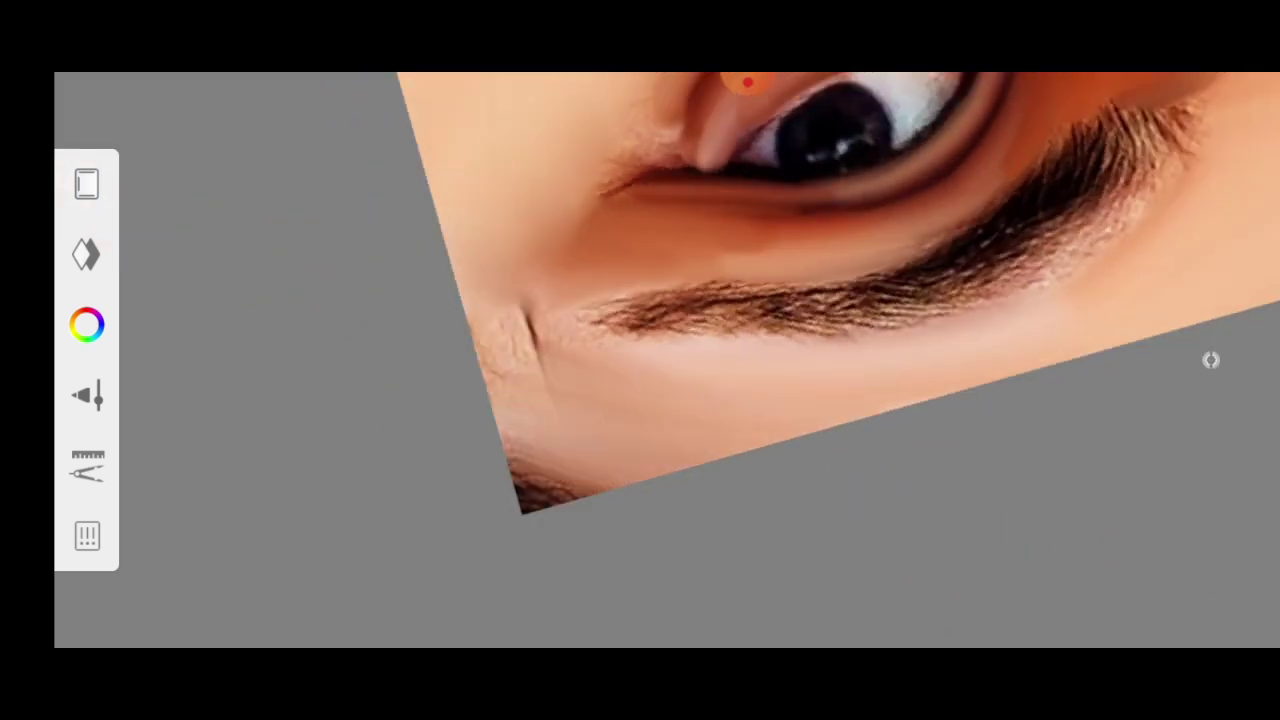
scroll(640, 360, "down", 1)
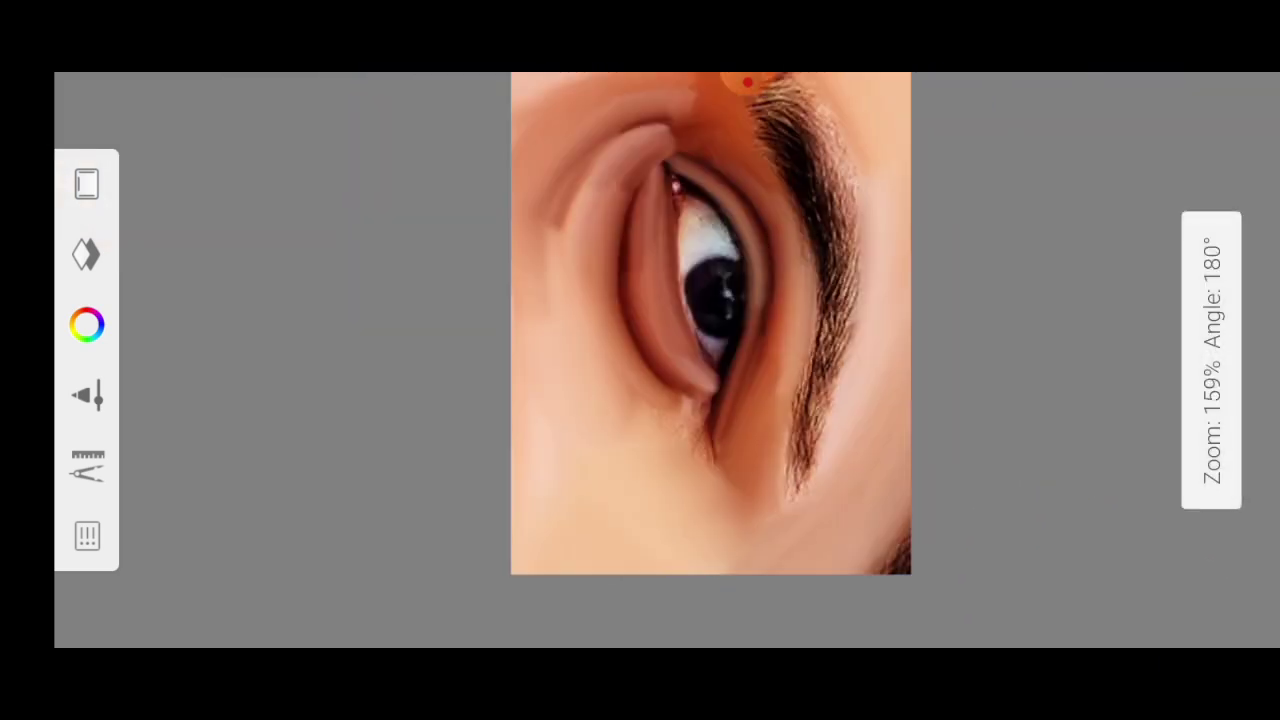
scroll(640, 360, "down", 1)
scroll(640, 360, "down", 1)
scroll(640, 360, "up", 3)
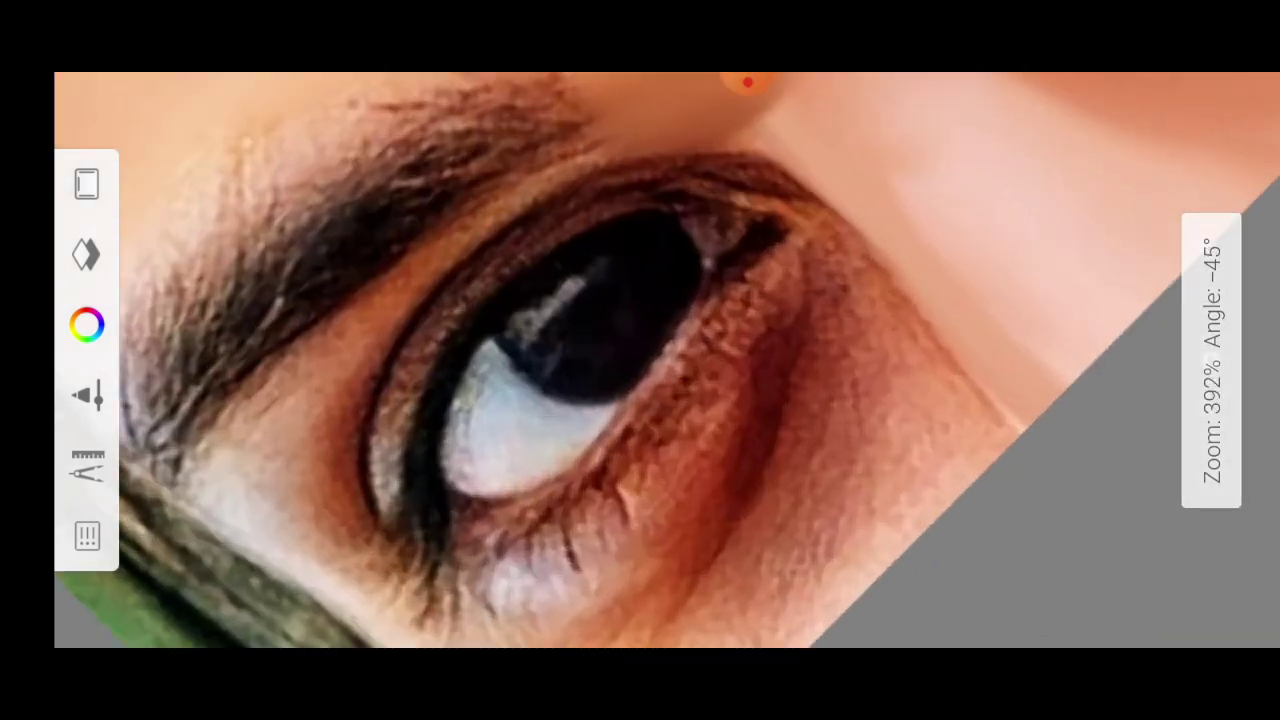
left_click(1071, 360)
left_click_drag(648, 506, 648, 452)
left_click(1214, 360)
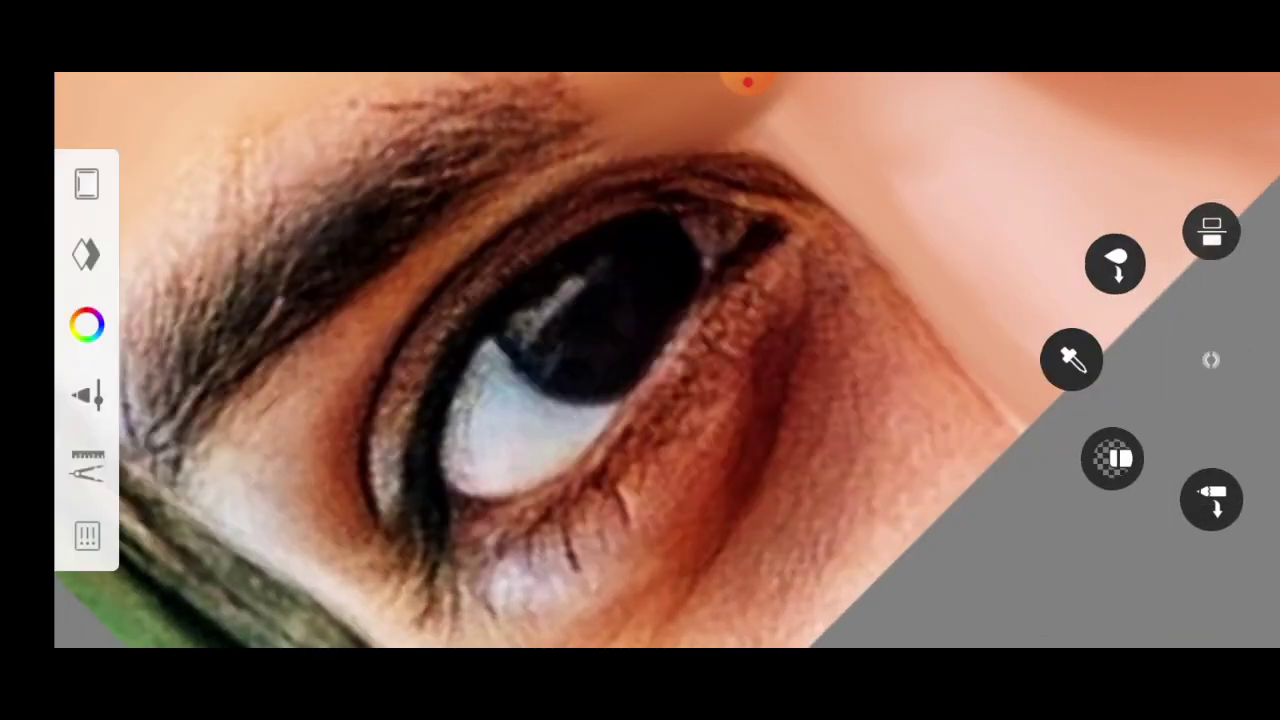
Step: Smudge a brown tone across the lower eyelid and smooth its shading
scroll(640, 360, "up", 2)
scroll(640, 360, "up", 1)
left_click_drag(1010, 420, 385, 285)
left_click_drag(580, 400, 390, 260)
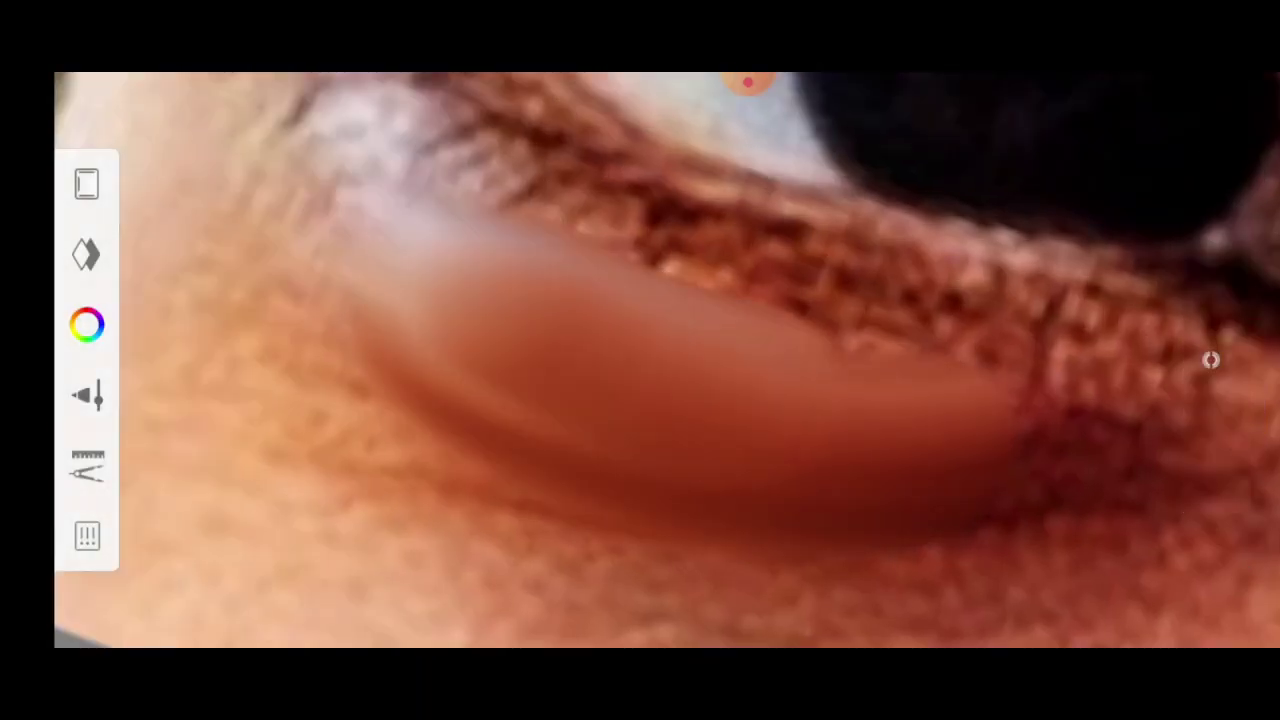
scroll(640, 360, "down", 1)
left_click_drag(900, 360, 520, 300)
left_click_drag(1040, 330, 660, 300)
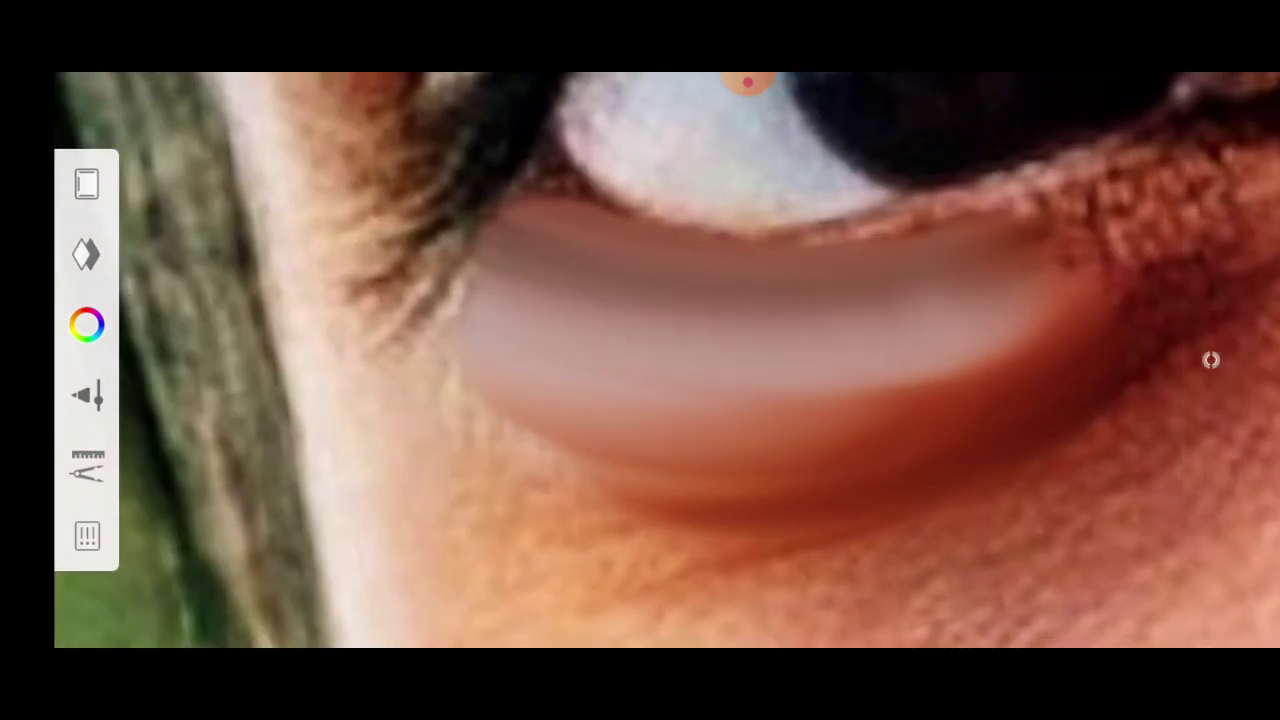
Step: Blend more strokes along the lower lid and the skin just below it
scroll(640, 360, "up", 1)
left_click_drag(1130, 440, 740, 400)
scroll(640, 360, "down", 1)
scroll(640, 360, "up", 1)
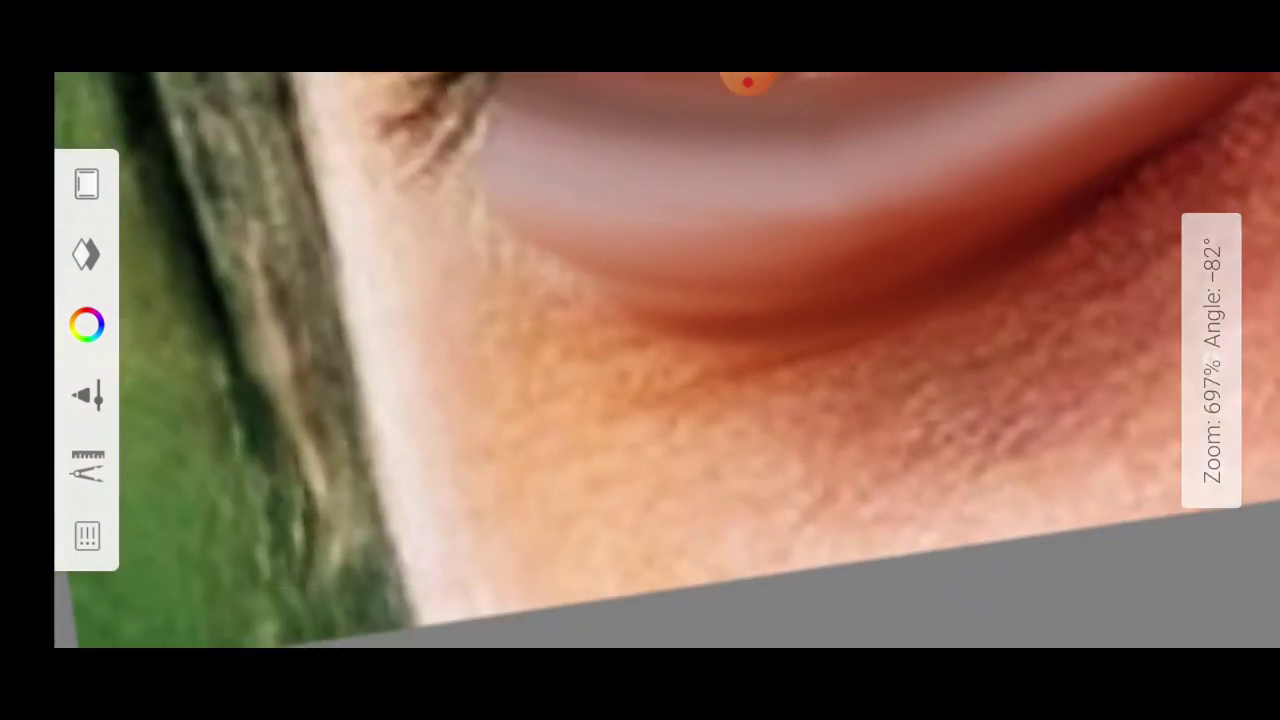
left_click_drag(960, 380, 440, 340)
scroll(640, 360, "down", 1)
scroll(640, 360, "up", 1)
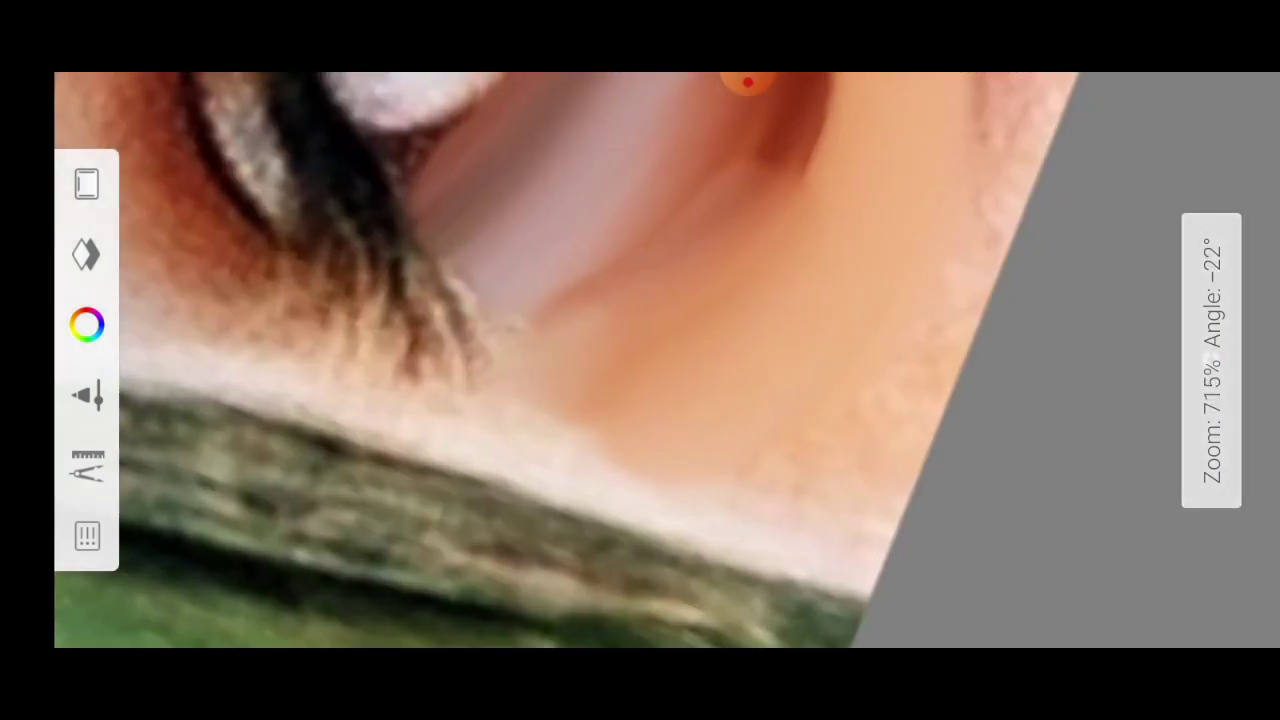
scroll(640, 360, "down", 1)
scroll(640, 360, "down", 1)
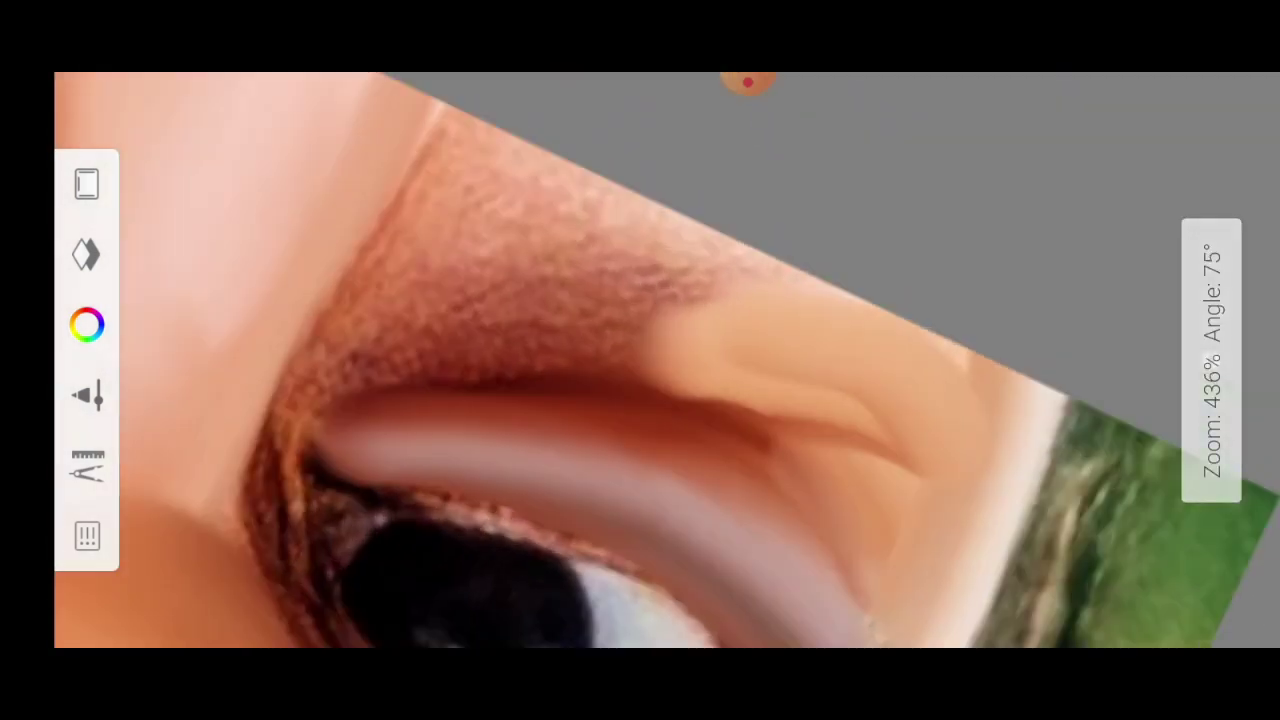
scroll(640, 360, "up", 1)
scroll(640, 360, "down", 1)
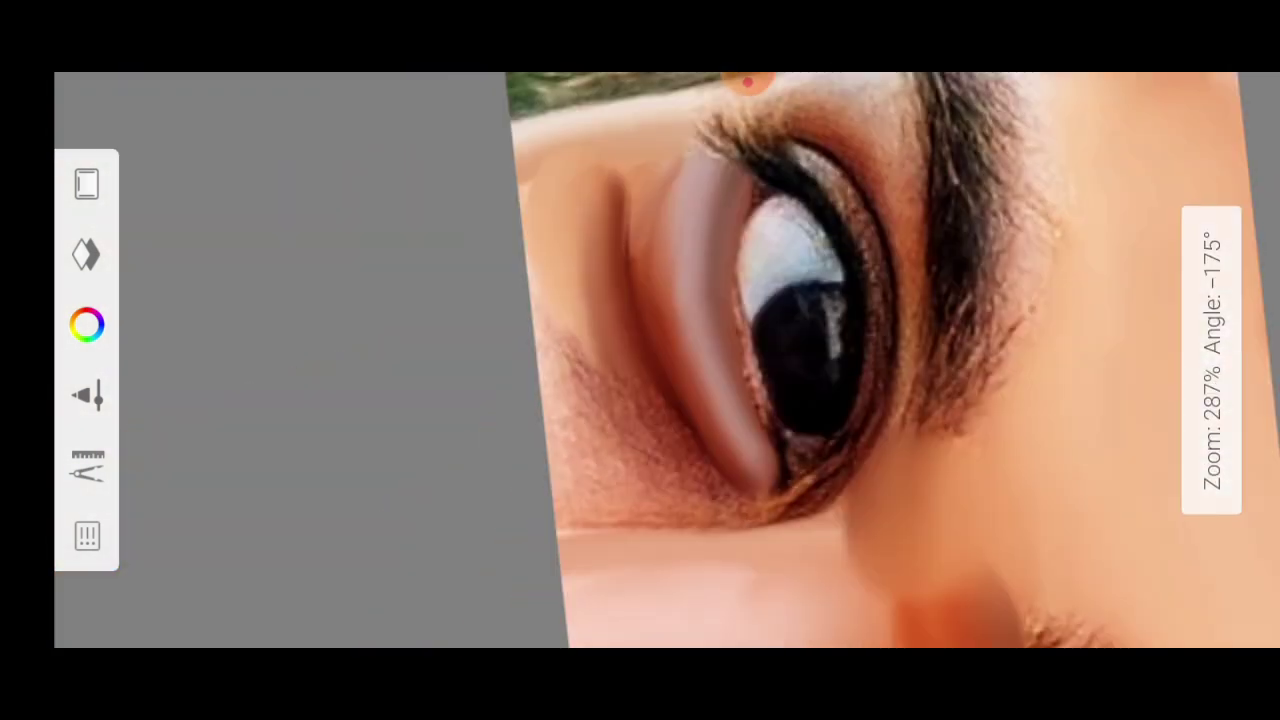
scroll(640, 360, "up", 1)
scroll(640, 360, "up", 1)
scroll(640, 360, "down", 1)
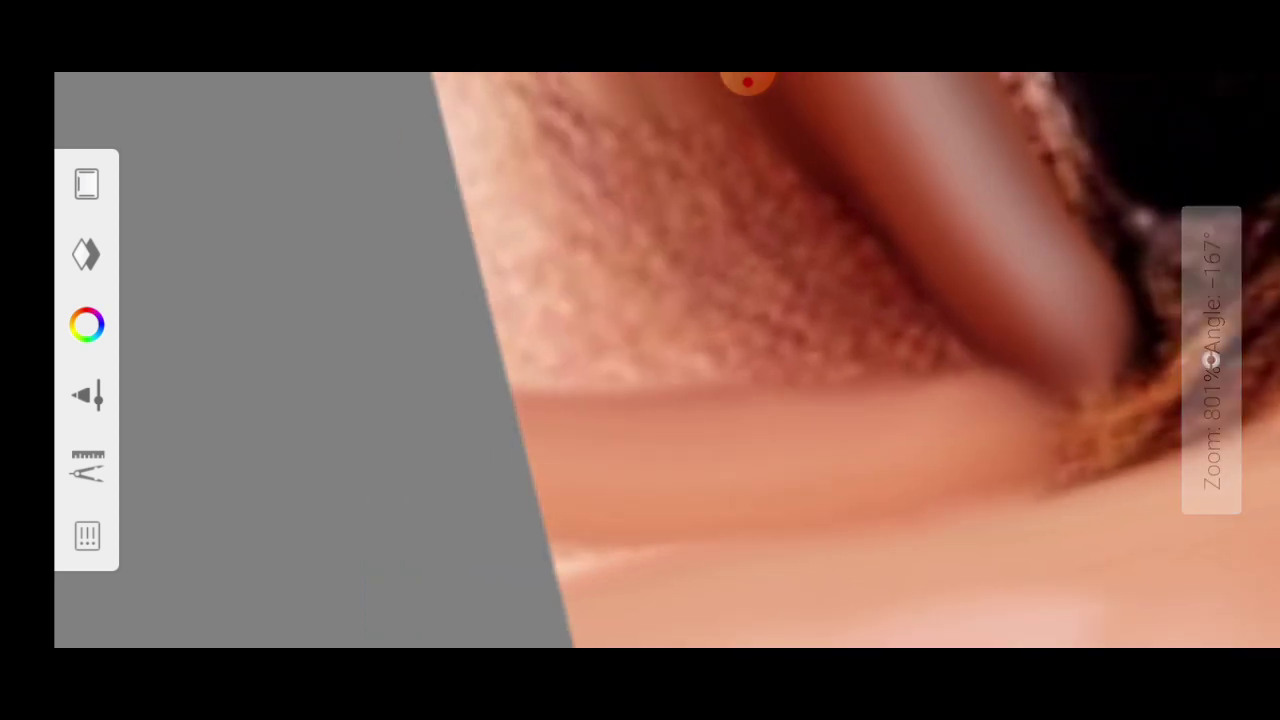
scroll(640, 360, "down", 1)
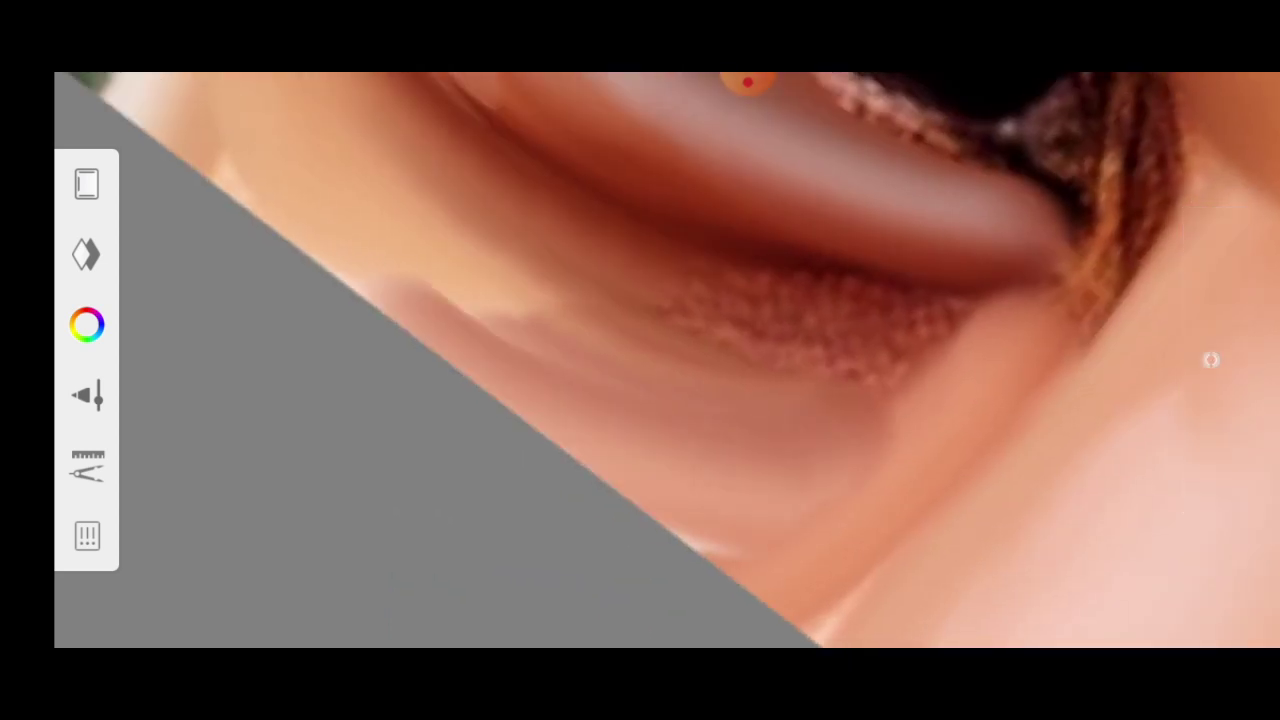
scroll(640, 360, "up", 1)
scroll(640, 360, "down", 1)
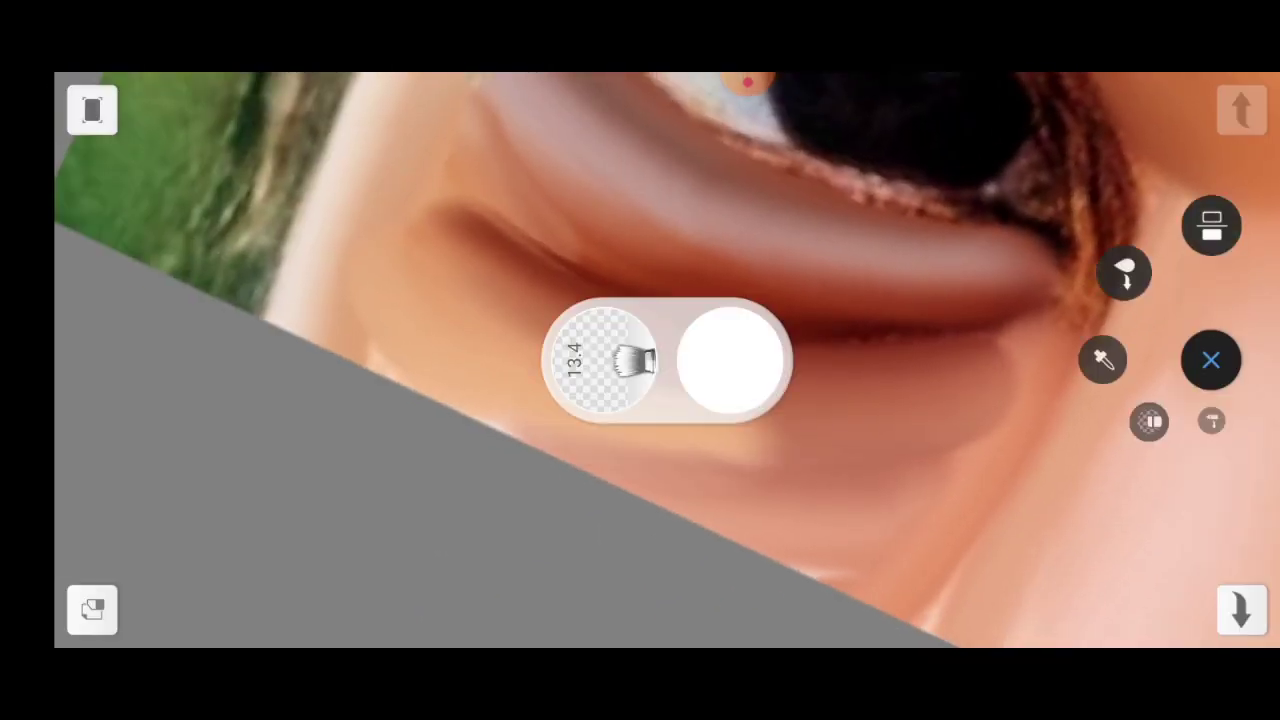
Step: Set the smudge brush size to 13.2 and strength to 3%
left_click(729, 357)
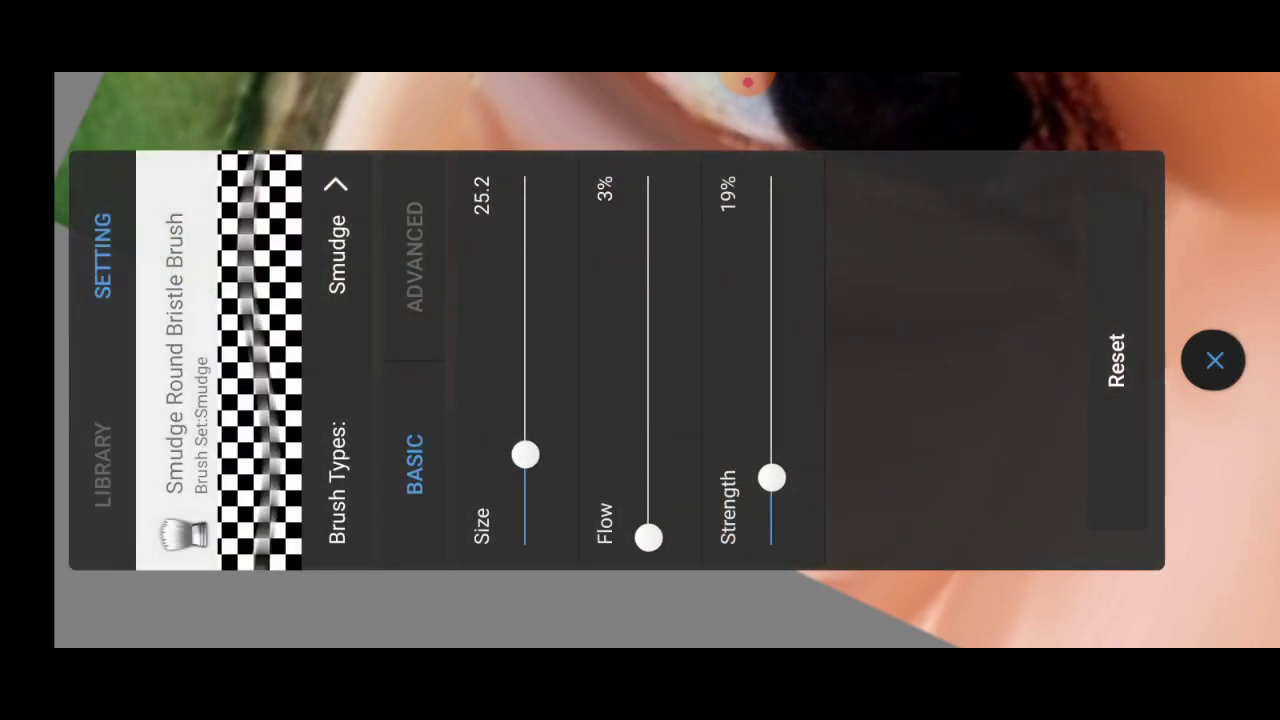
left_click(1213, 360)
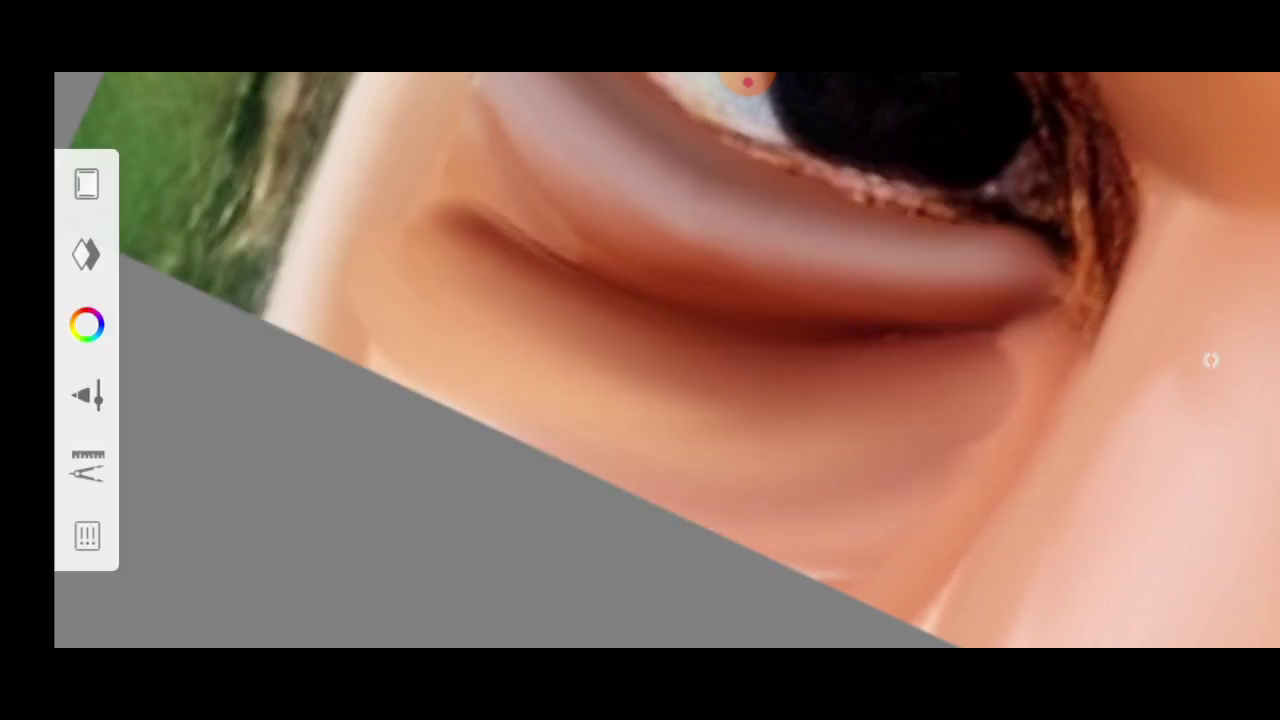
scroll(640, 360, "down", 3)
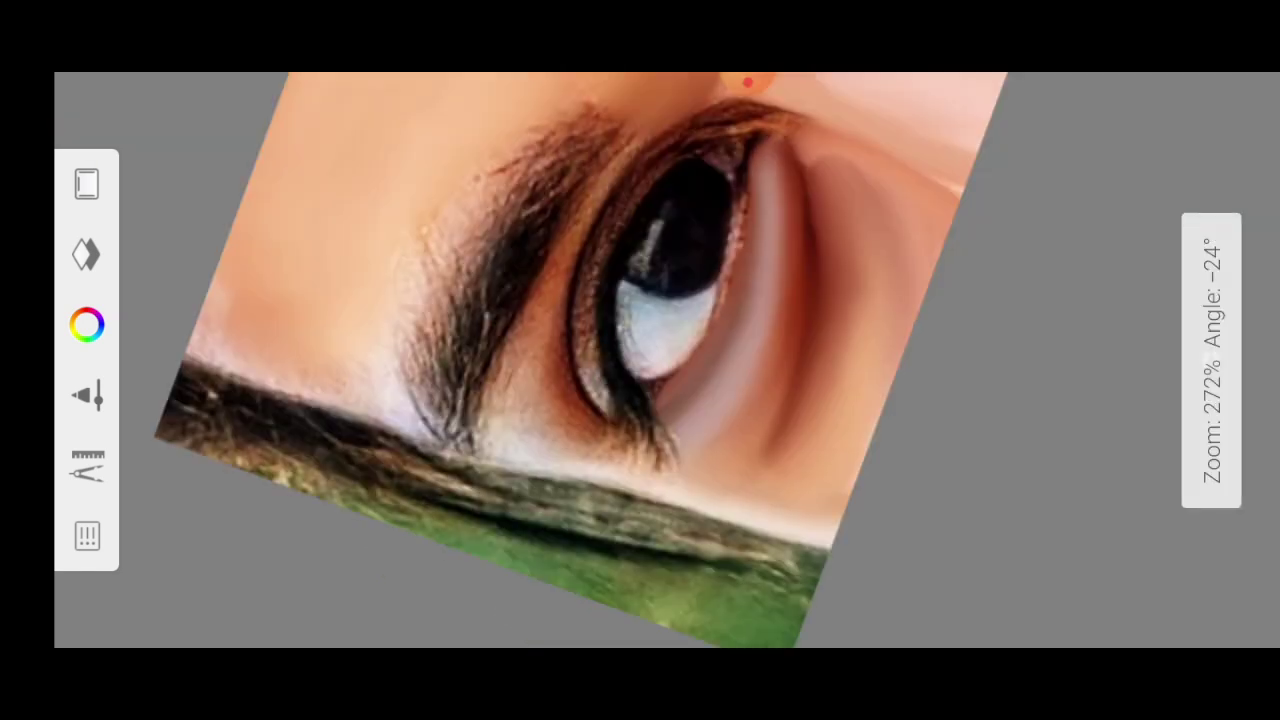
scroll(640, 360, "down", 2)
scroll(640, 360, "up", 3)
scroll(640, 360, "up", 2)
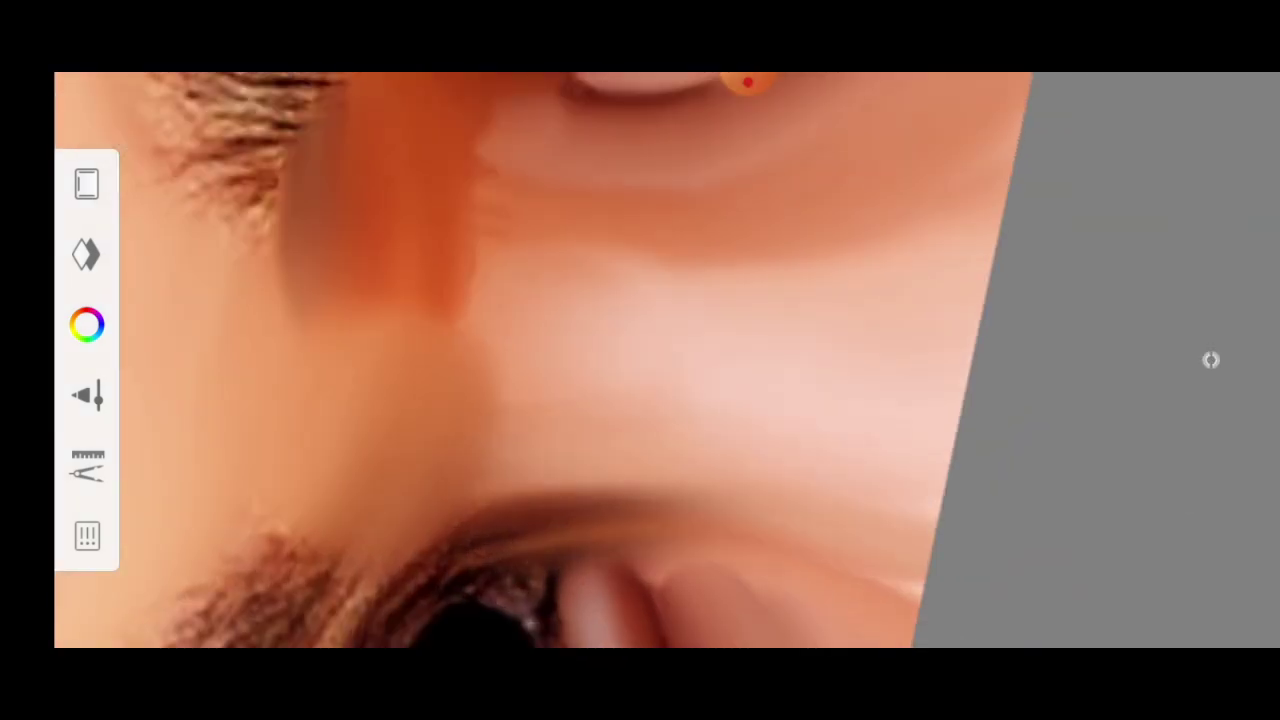
scroll(640, 360, "down", 3)
scroll(640, 360, "up", 1)
left_click(1210, 360)
left_click_drag(526, 451, 526, 497)
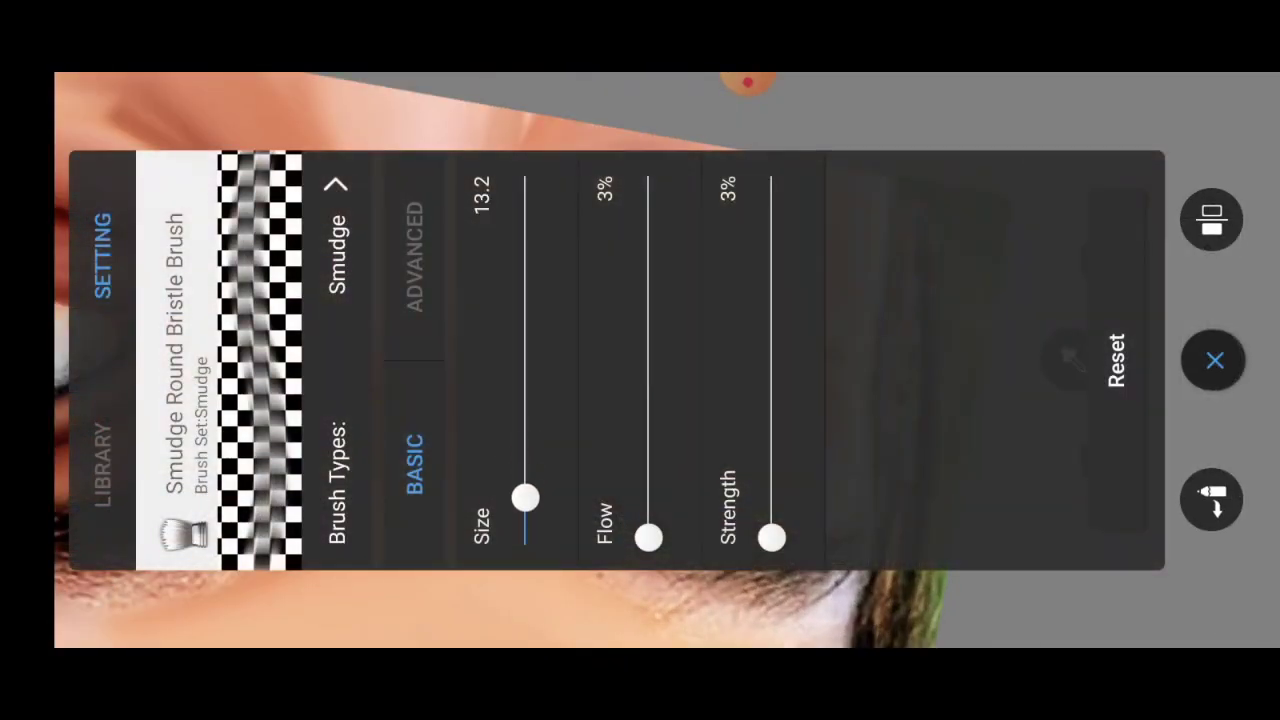
left_click(1215, 360)
Step: Zoom and rotate around the eye to blend the upper lid and crease skin
scroll(640, 360, "up", 3)
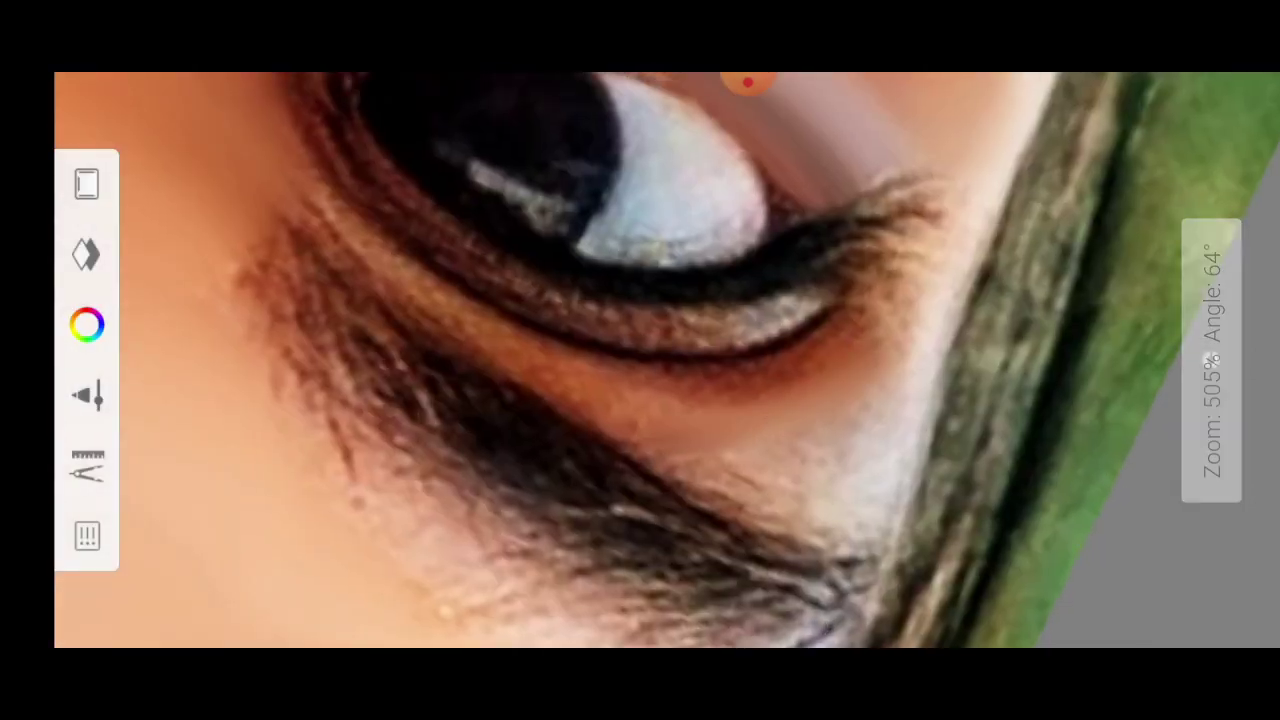
scroll(640, 360, "up", 1)
scroll(640, 360, "down", 1)
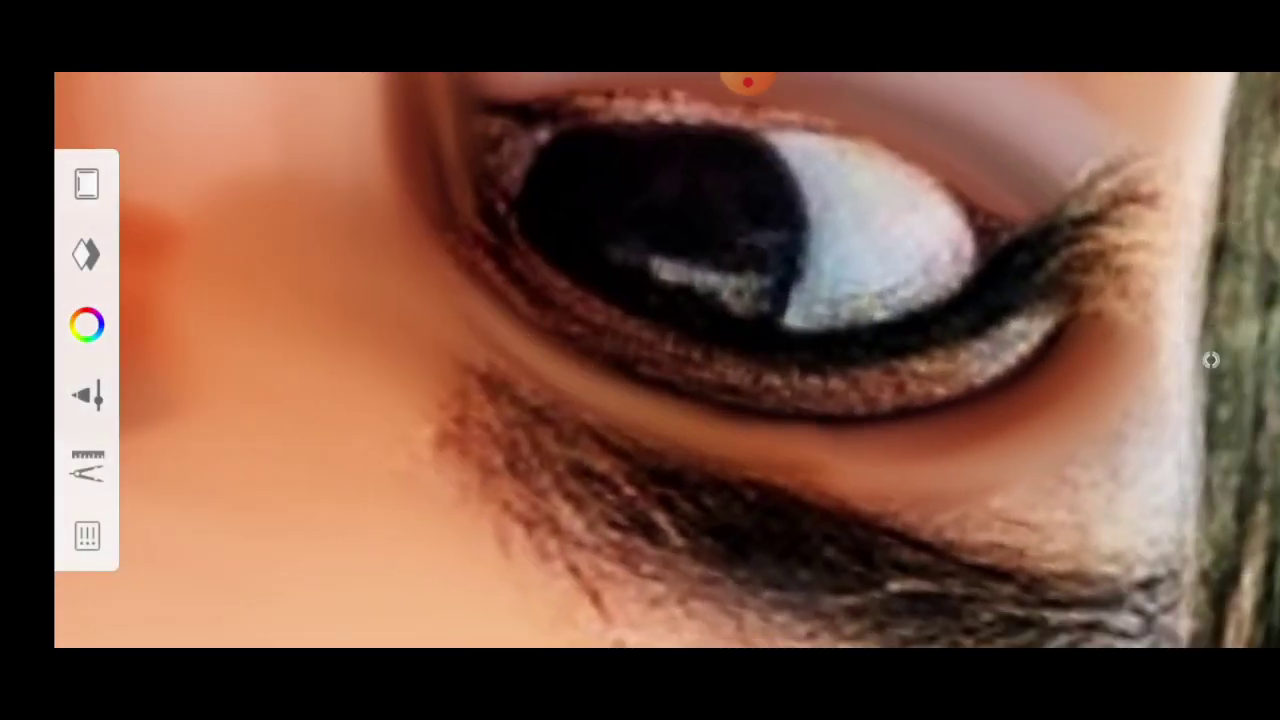
scroll(640, 360, "up", 1)
scroll(640, 360, "up", 1)
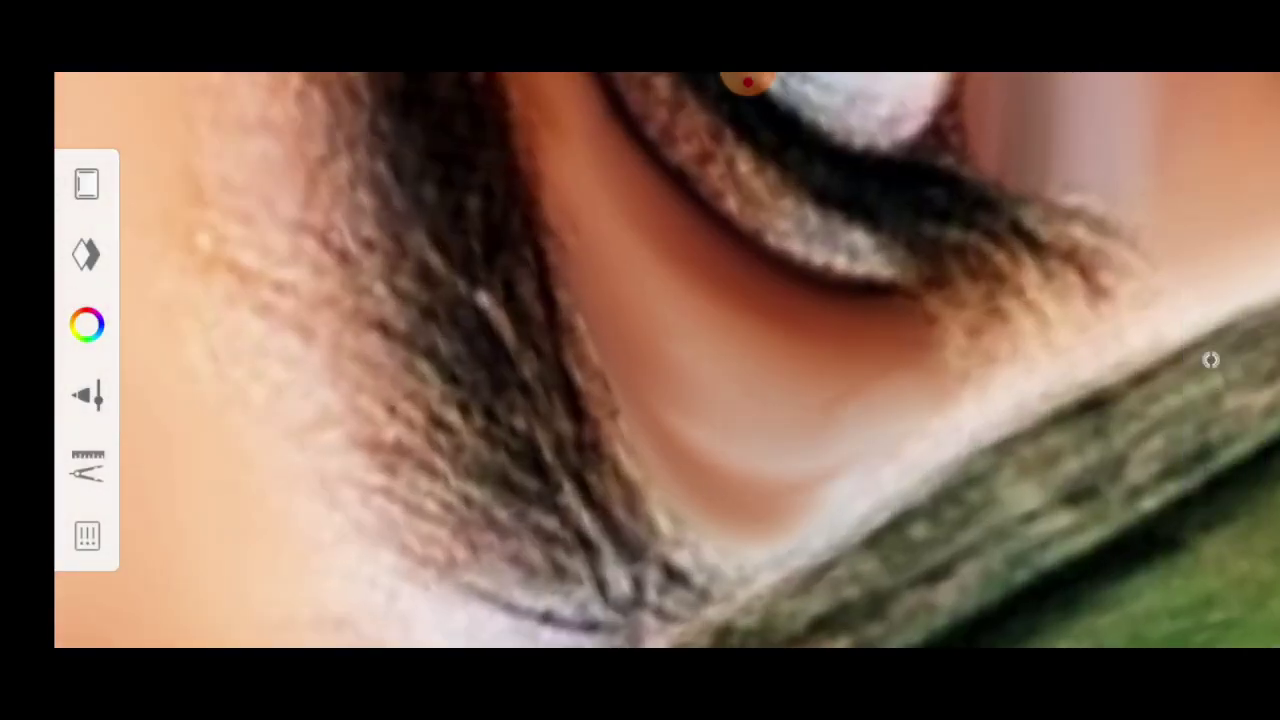
scroll(640, 360, "down", 1)
scroll(640, 360, "down", 1)
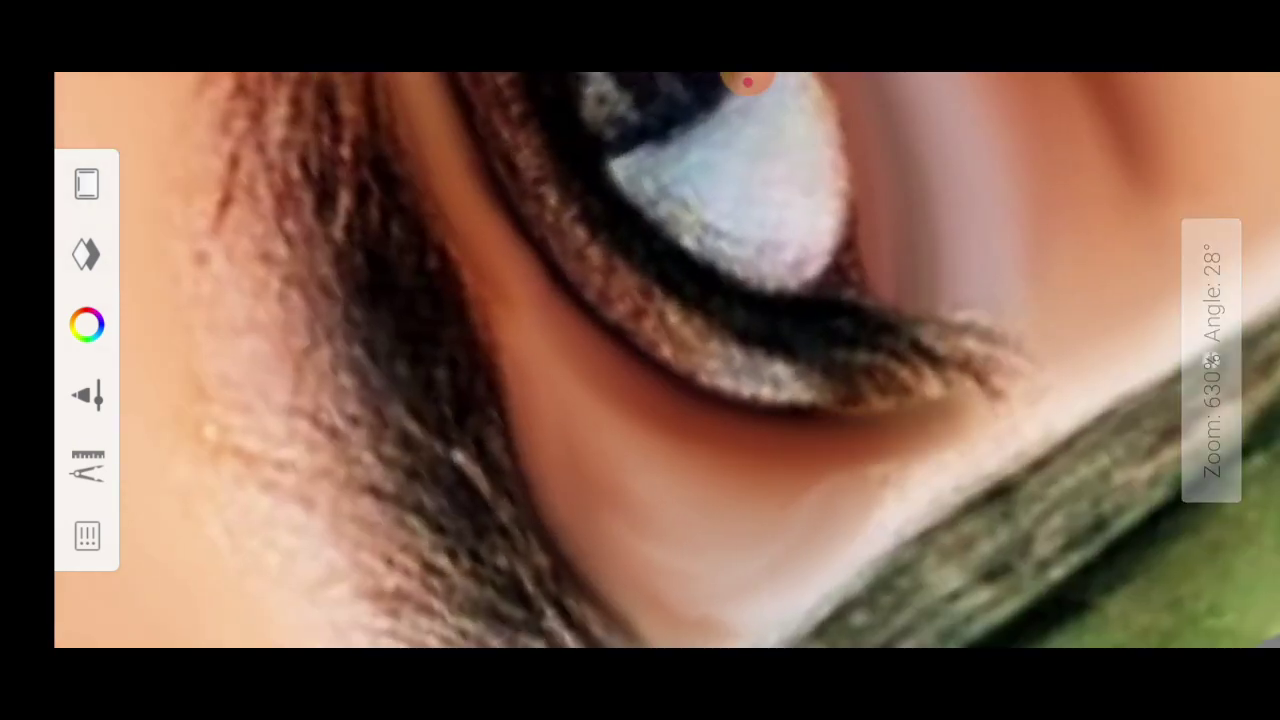
scroll(640, 360, "down", 1)
scroll(640, 360, "down", 1)
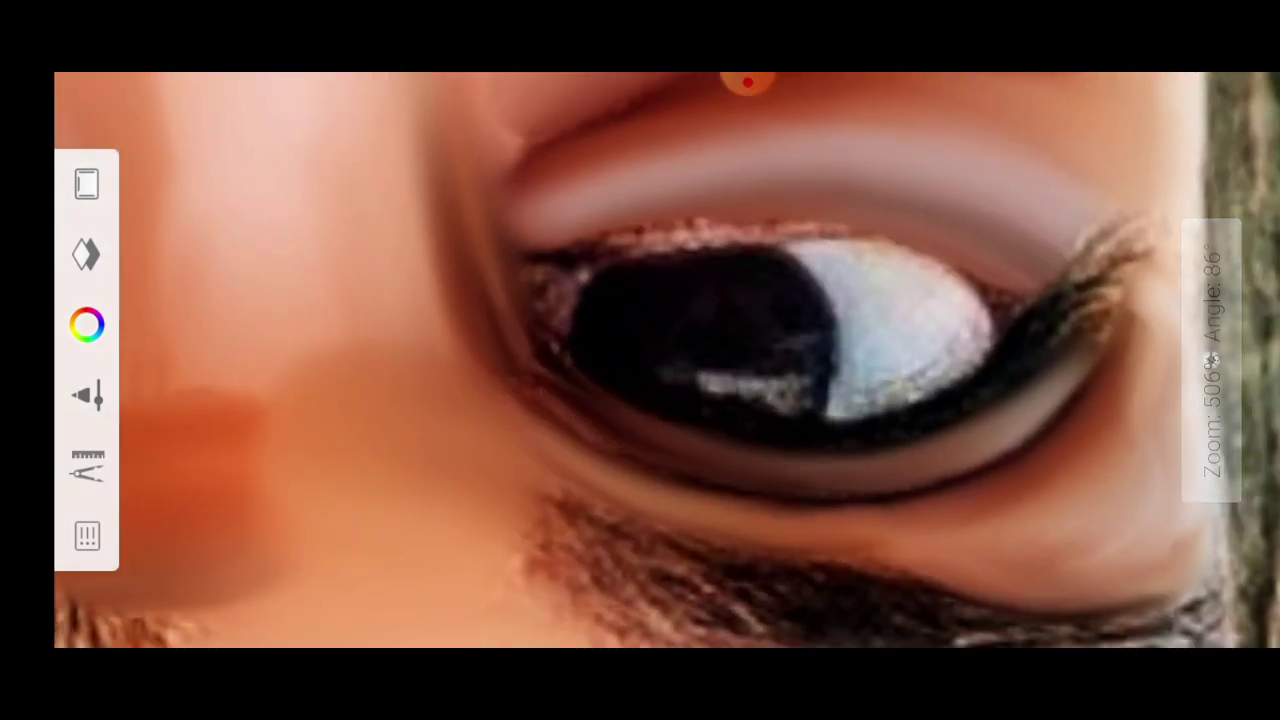
scroll(640, 360, "down", 2)
scroll(640, 360, "down", 2)
scroll(640, 360, "down", 1)
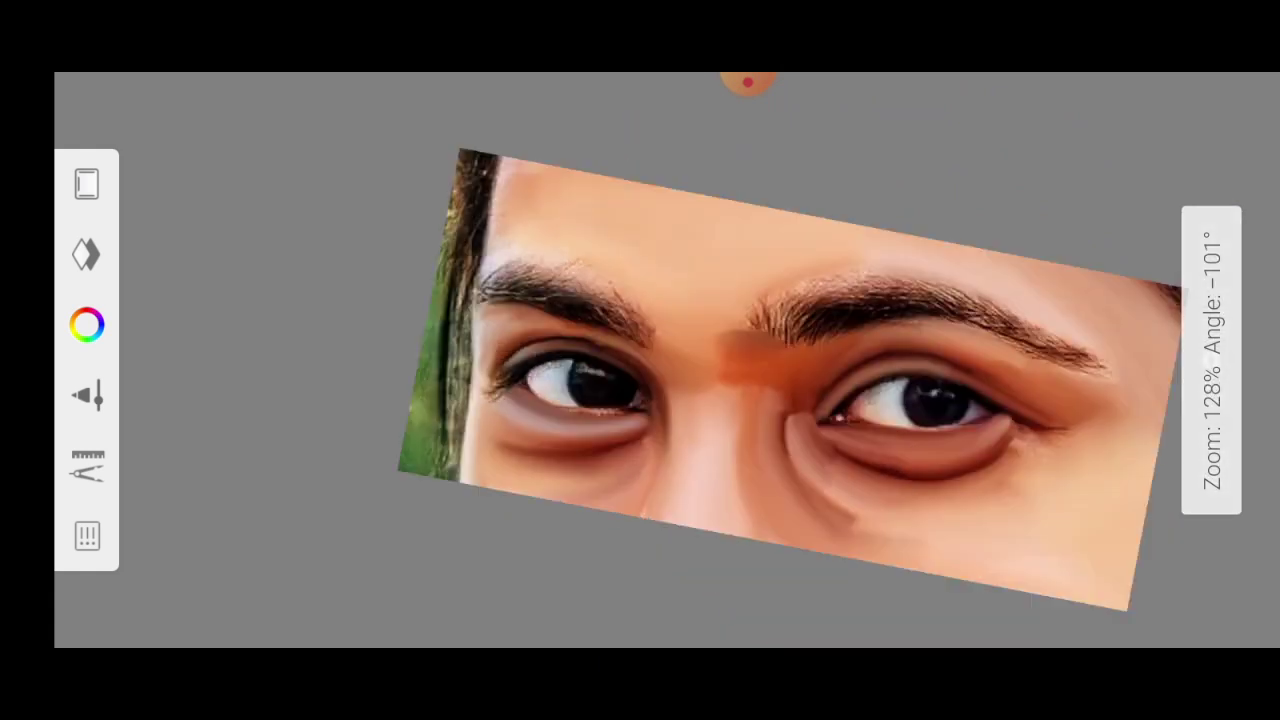
scroll(640, 360, "up", 1)
scroll(640, 360, "up", 1)
scroll(640, 360, "up", 1)
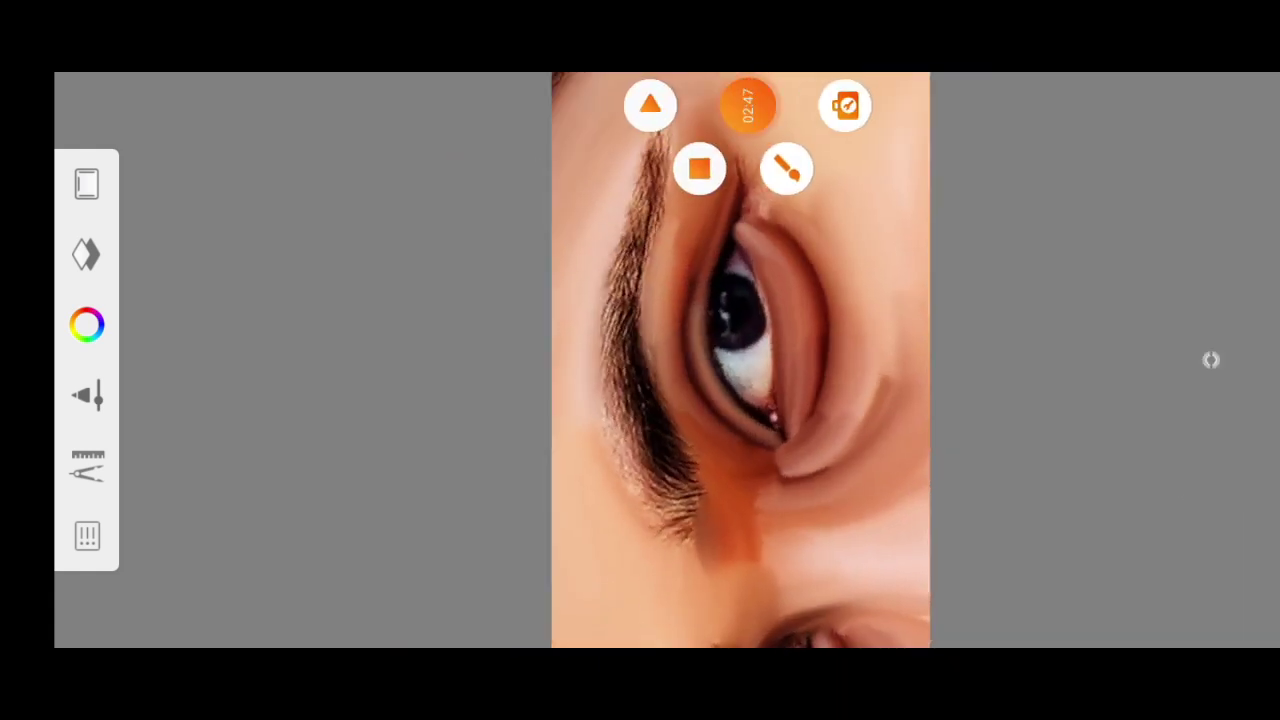
scroll(640, 360, "up", 1)
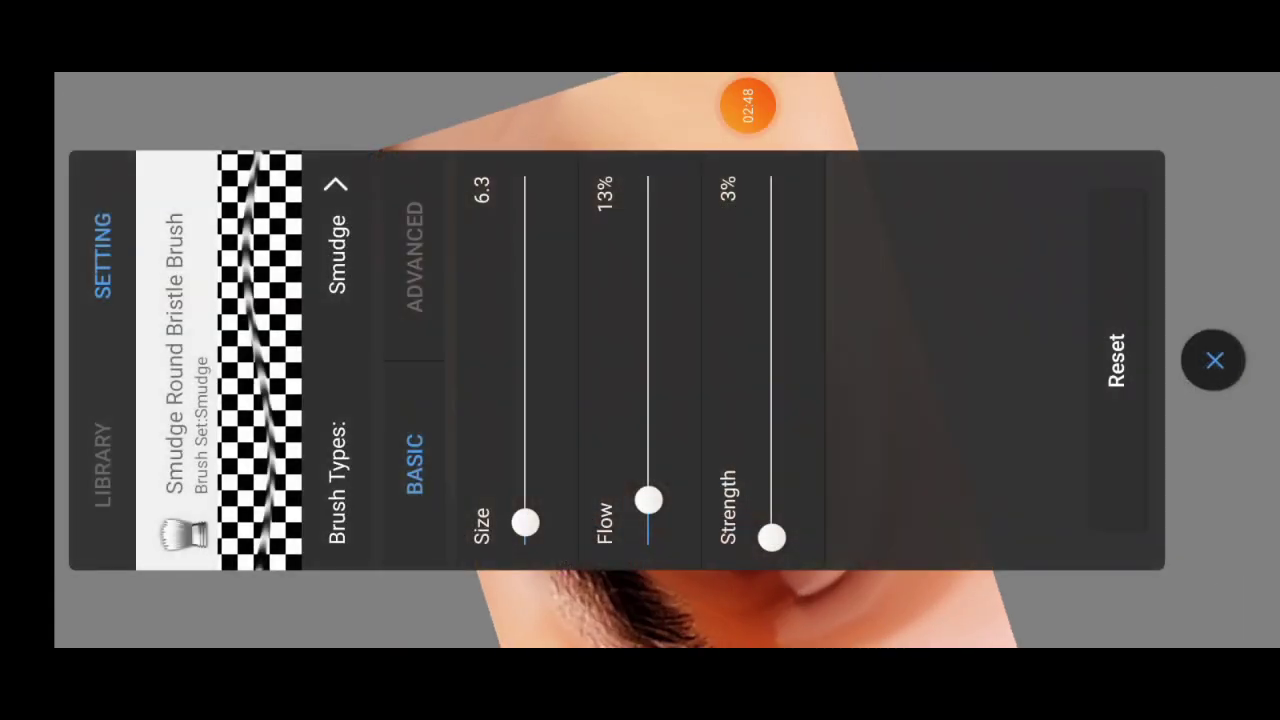
Step: Bring up the quick brush tools while adjusting the view of the eye
left_click(1211, 360)
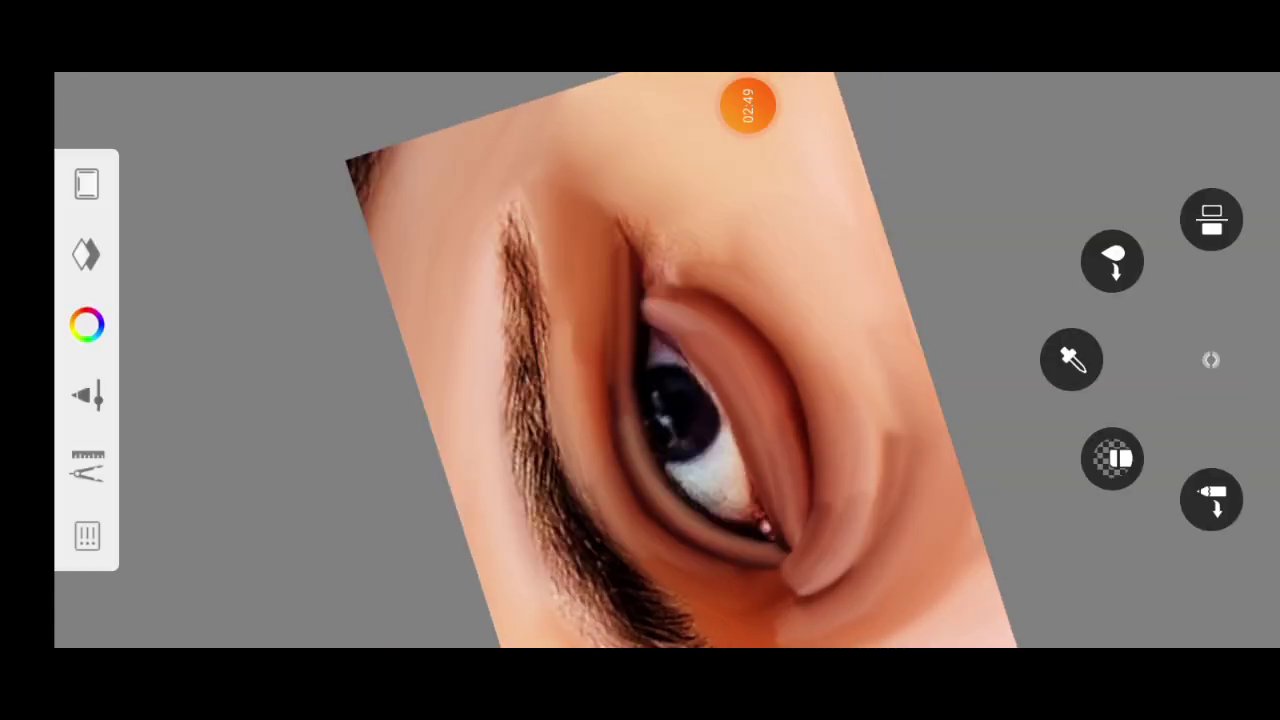
scroll(640, 360, "up", 2)
scroll(640, 360, "up", 2)
scroll(640, 360, "up", 1)
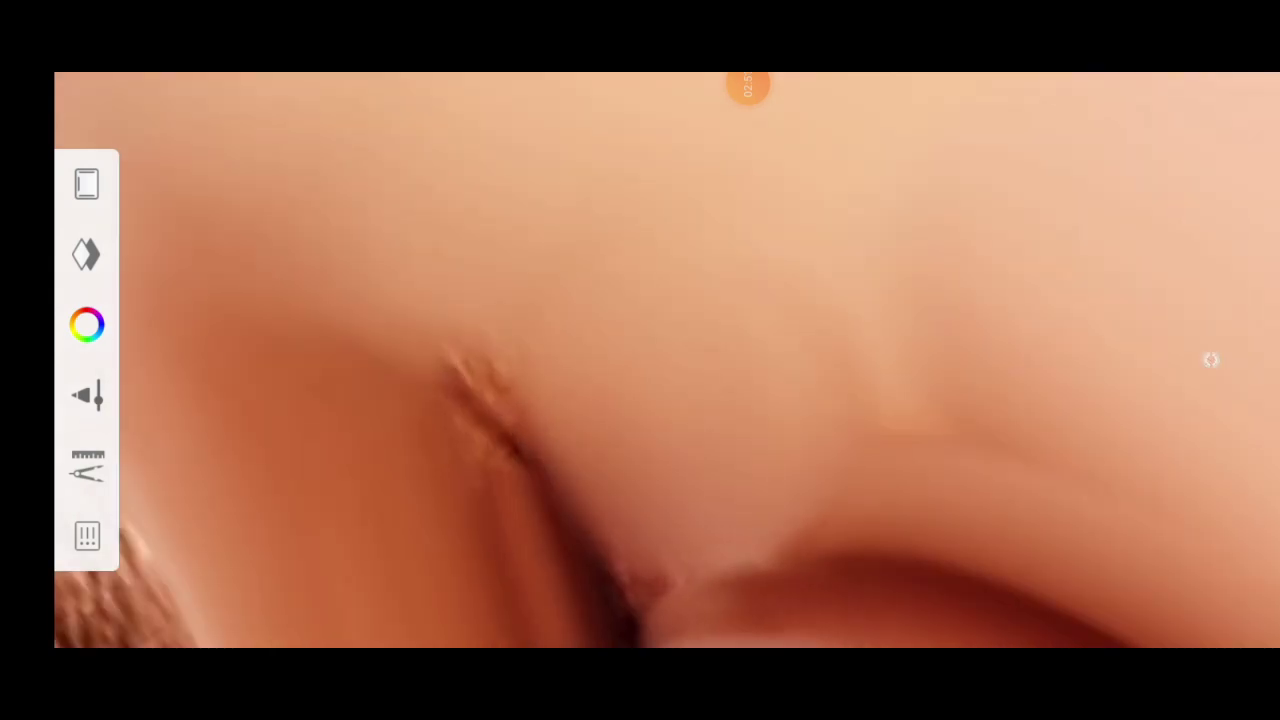
scroll(640, 360, "down", 2)
scroll(640, 360, "down", 1)
scroll(640, 360, "up", 1)
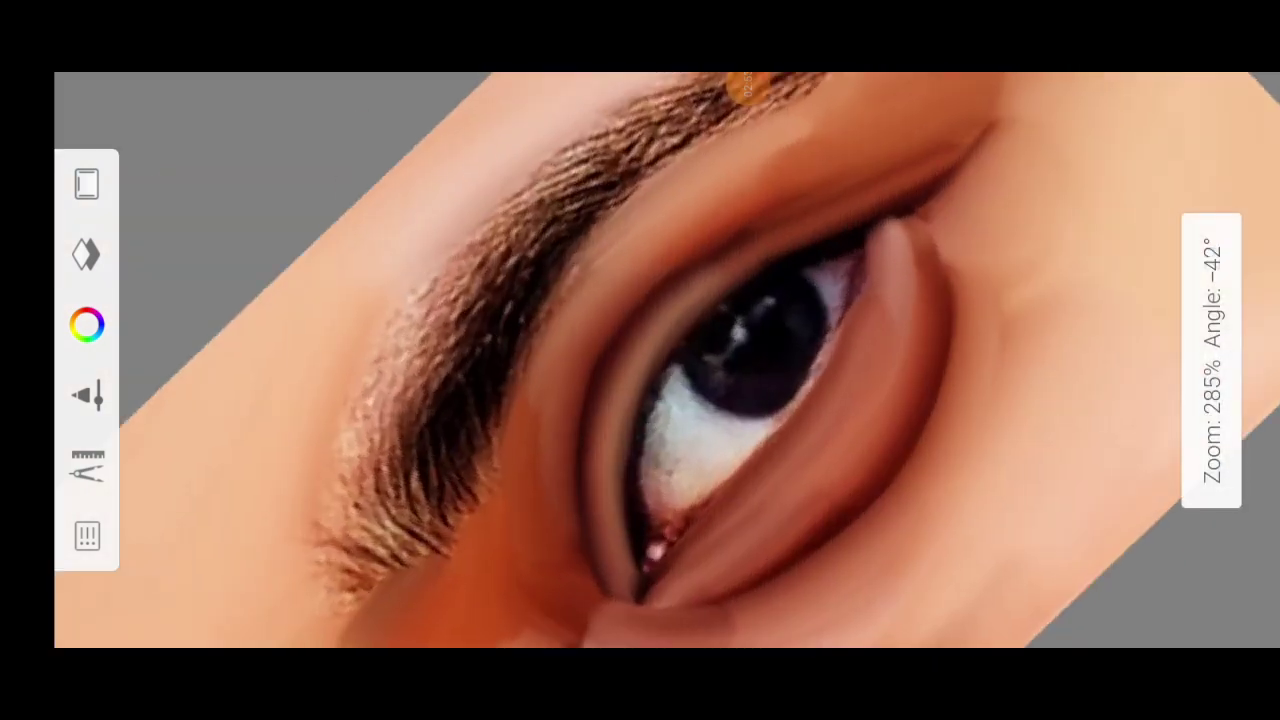
scroll(640, 360, "up", 1)
left_click(1211, 360)
Step: Choose the Pencil brush from the Legacy brush set
left_click(610, 360)
left_click(103, 460)
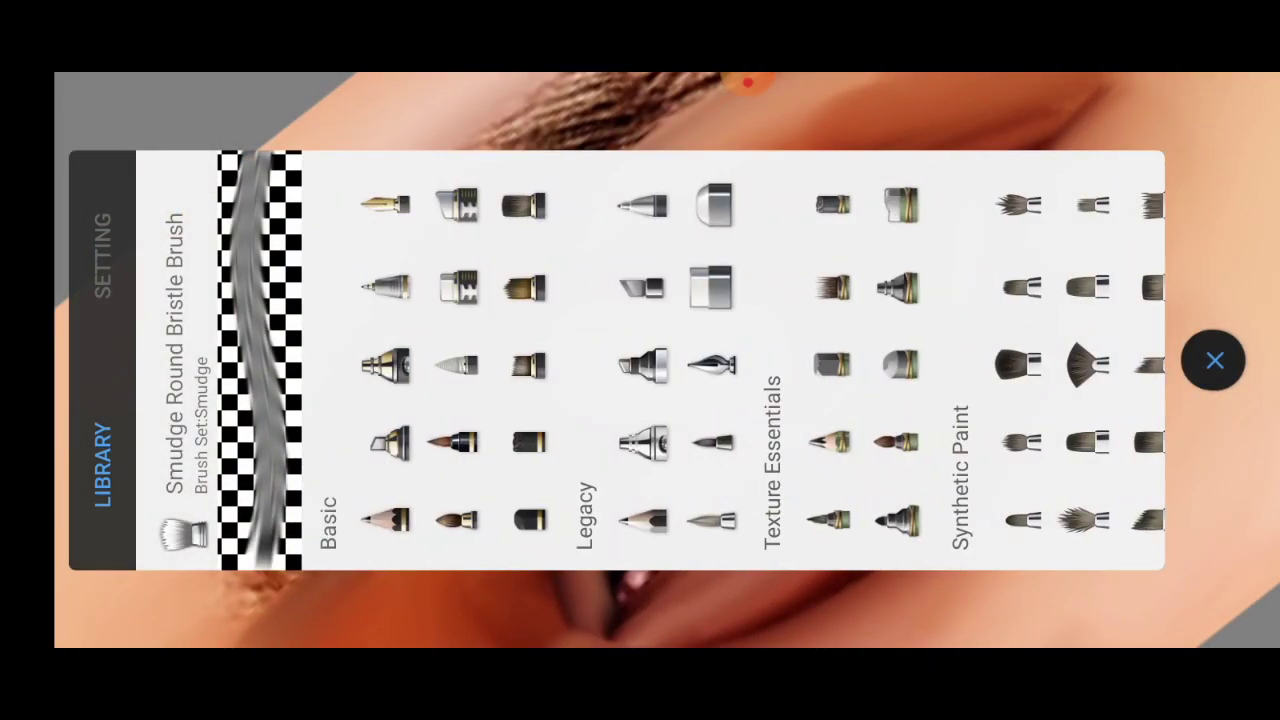
left_click(640, 519)
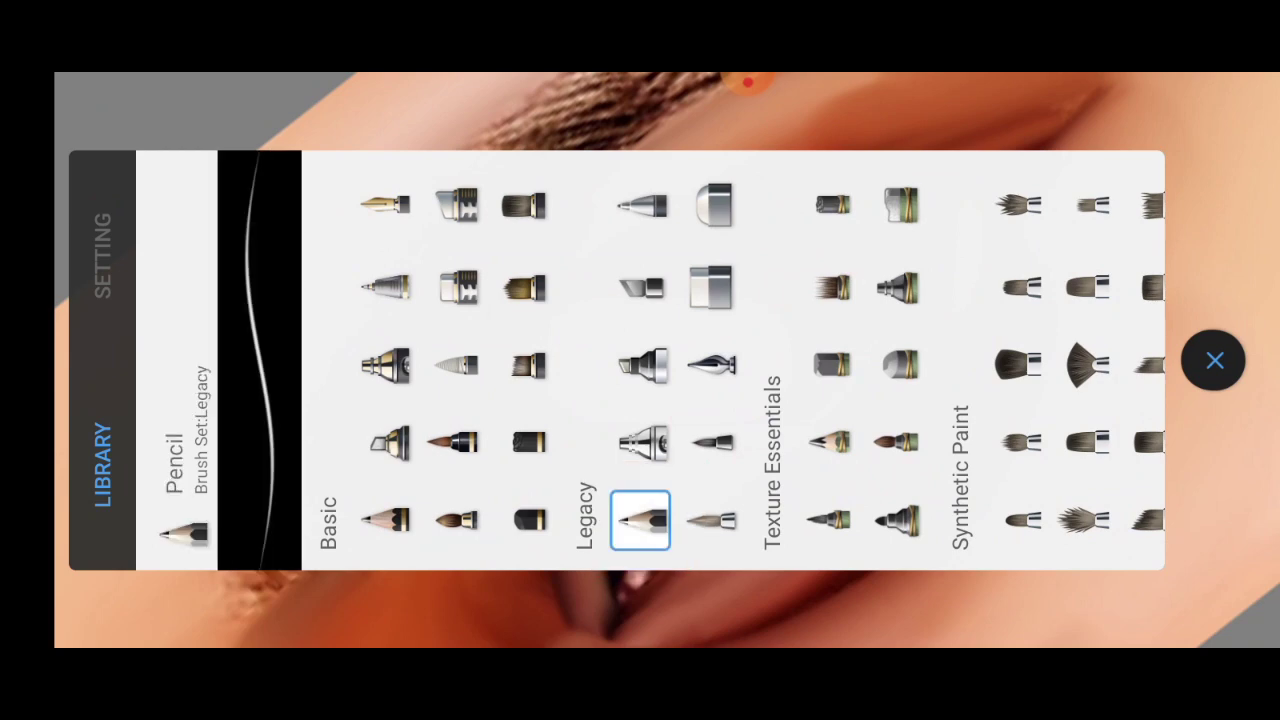
left_click(1214, 360)
Step: Check the layers and set the painting colour to black (RGB 0, 0, 0)
scroll(640, 360, "up", 2)
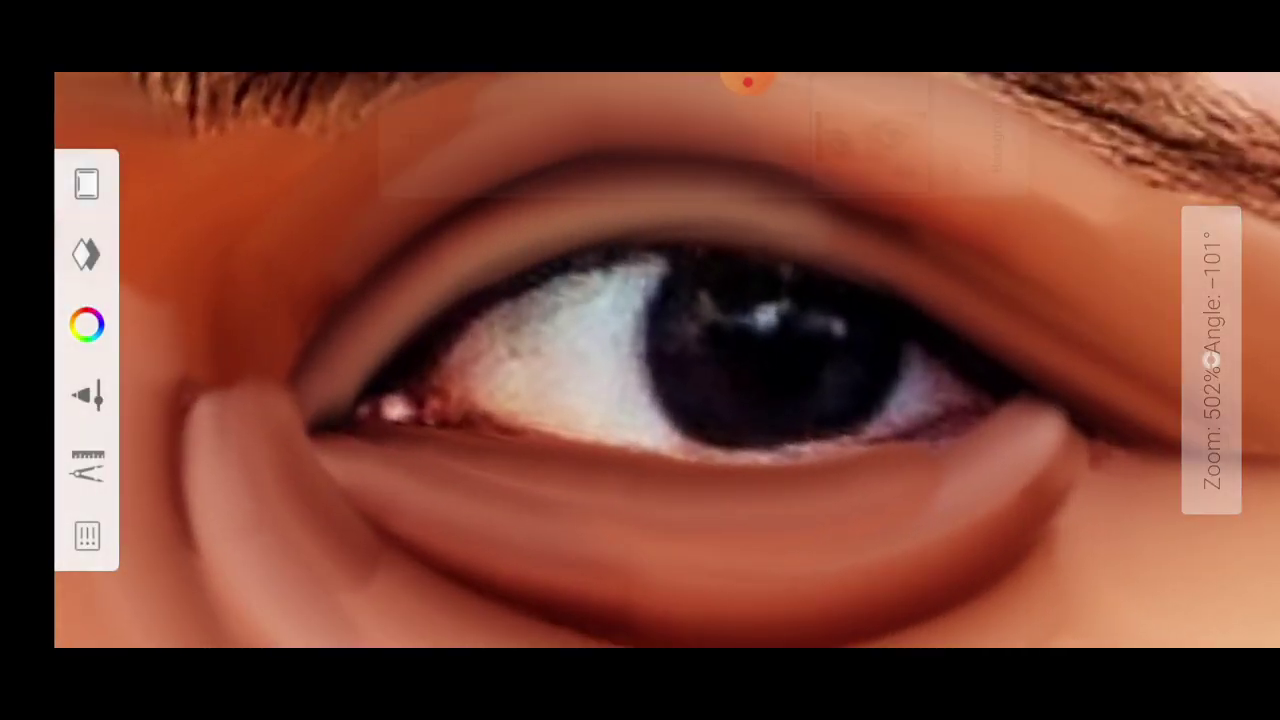
left_click(86, 254)
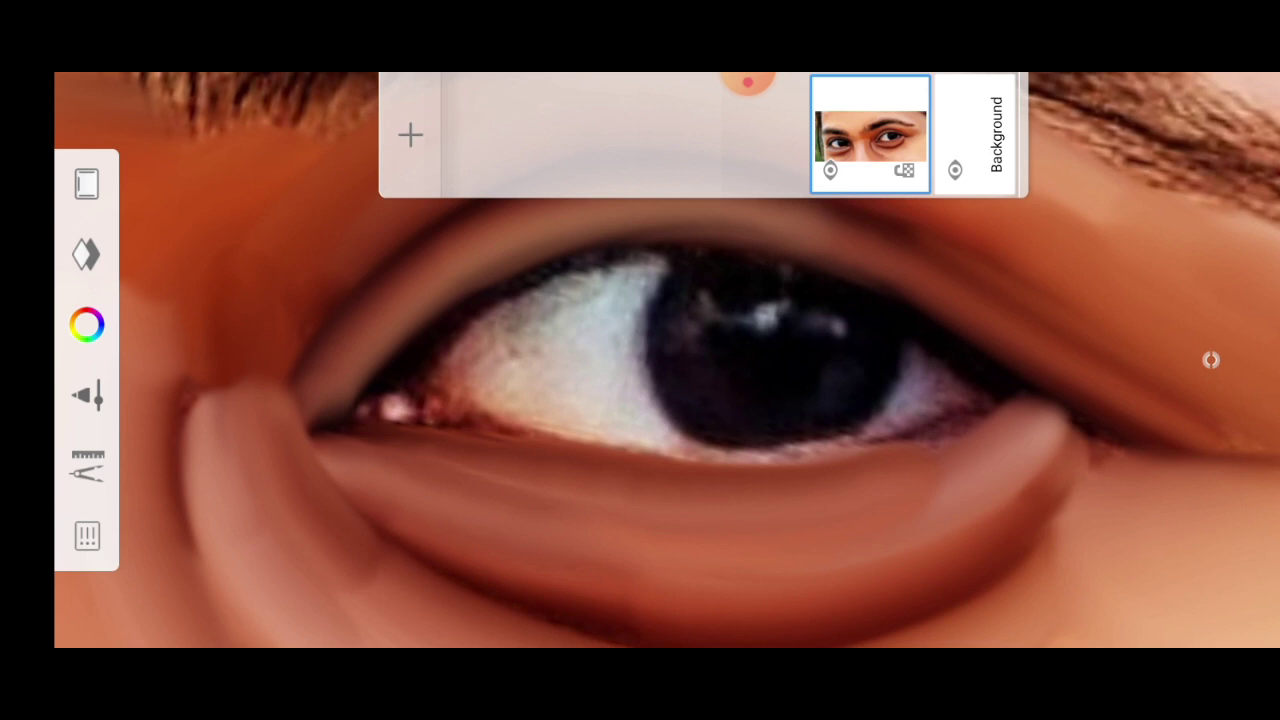
left_click(86, 324)
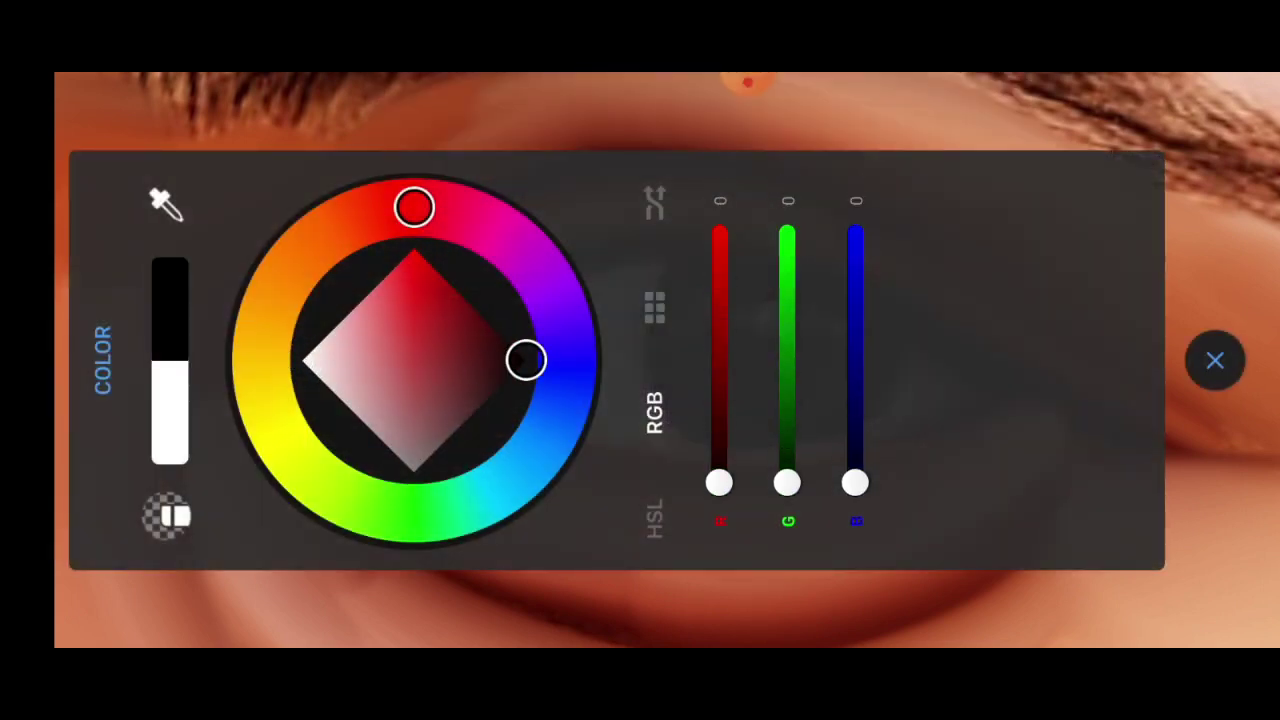
left_click(1214, 360)
Step: Draw a black liner along the upper lid, rotating the view around the eye
scroll(640, 360, "up", 5)
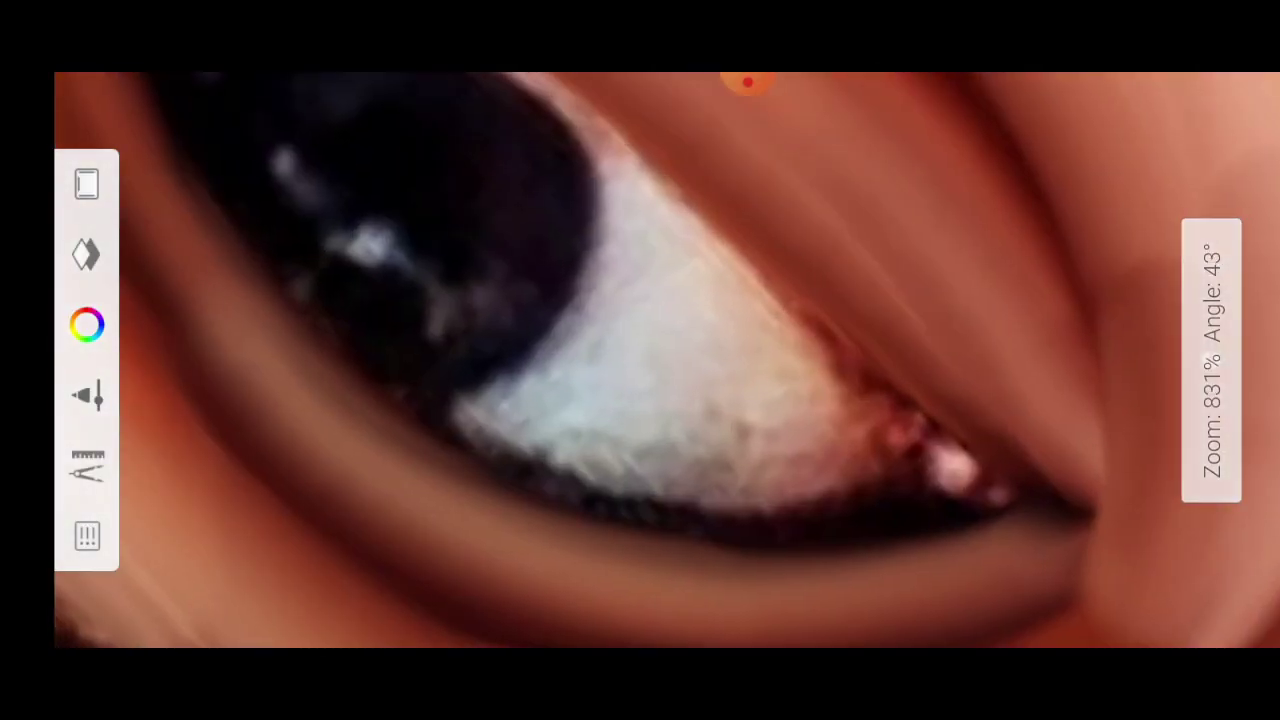
scroll(640, 360, "up", 2)
scroll(640, 360, "up", 2)
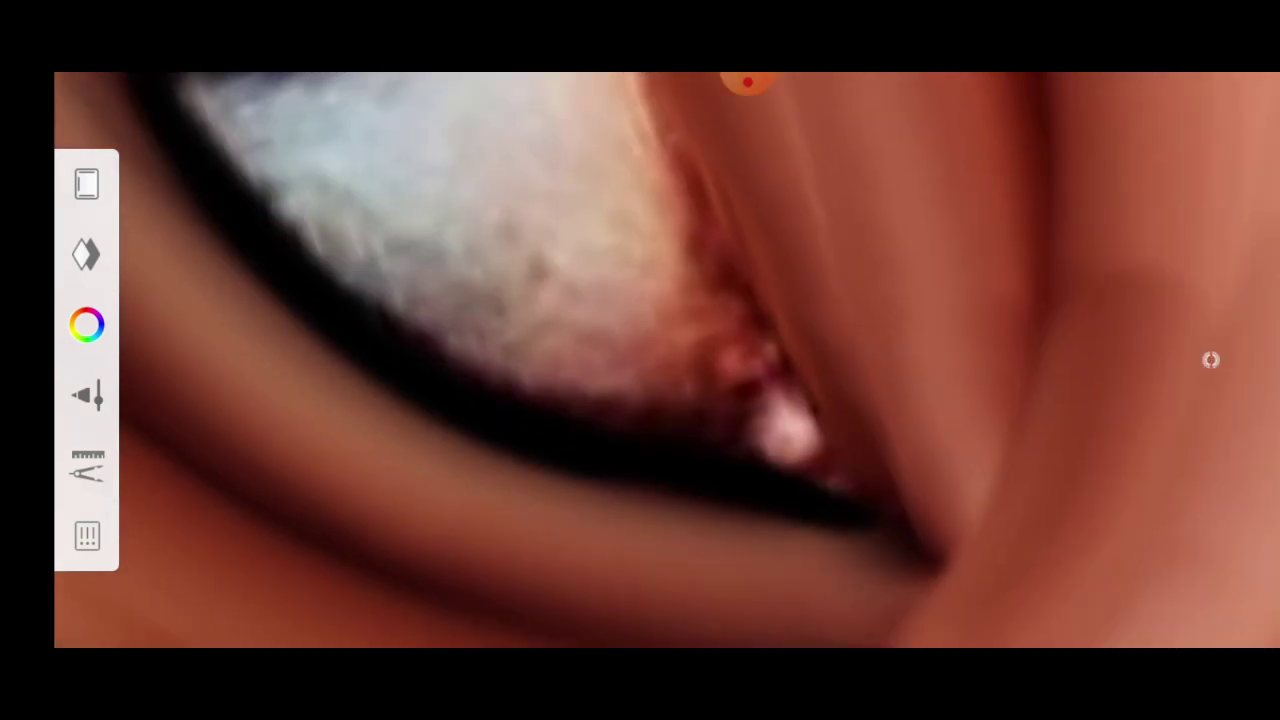
scroll(640, 360, "down", 2)
scroll(640, 360, "down", 1)
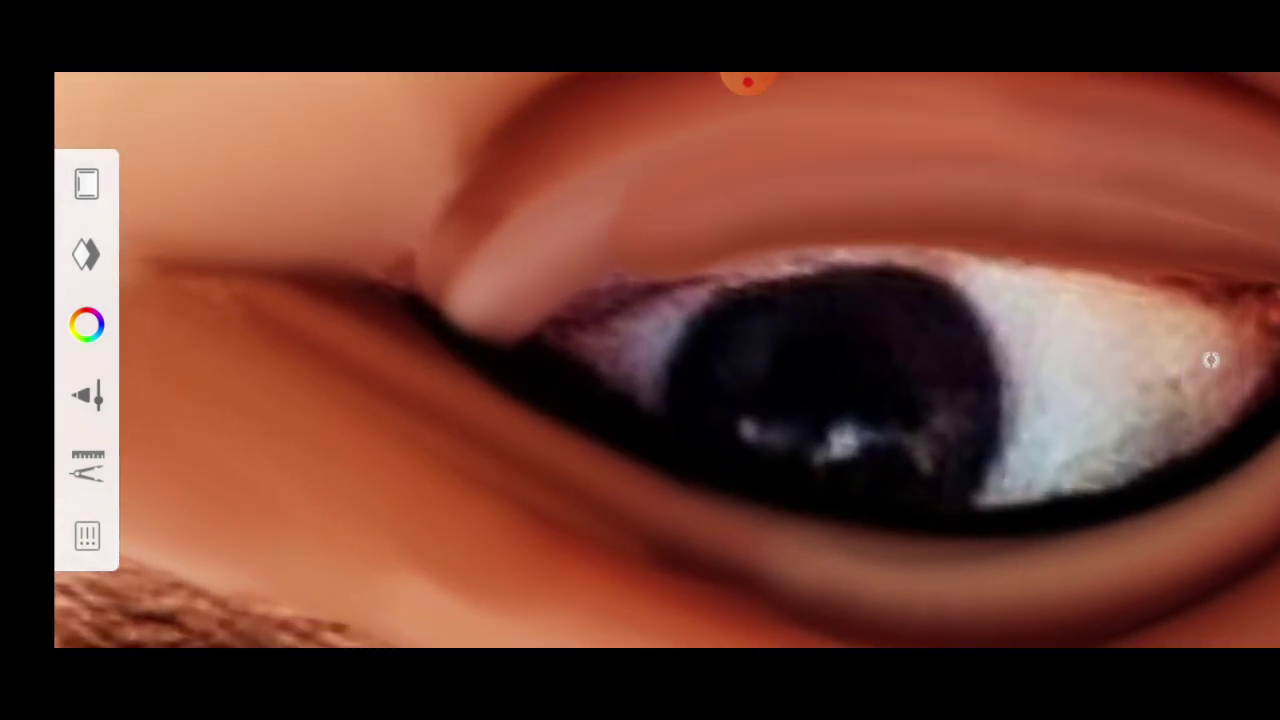
mouse_move(1210, 360)
left_mouse_down()
mouse_move(1279, 368)
mouse_move(1060, 310)
left_mouse_up()
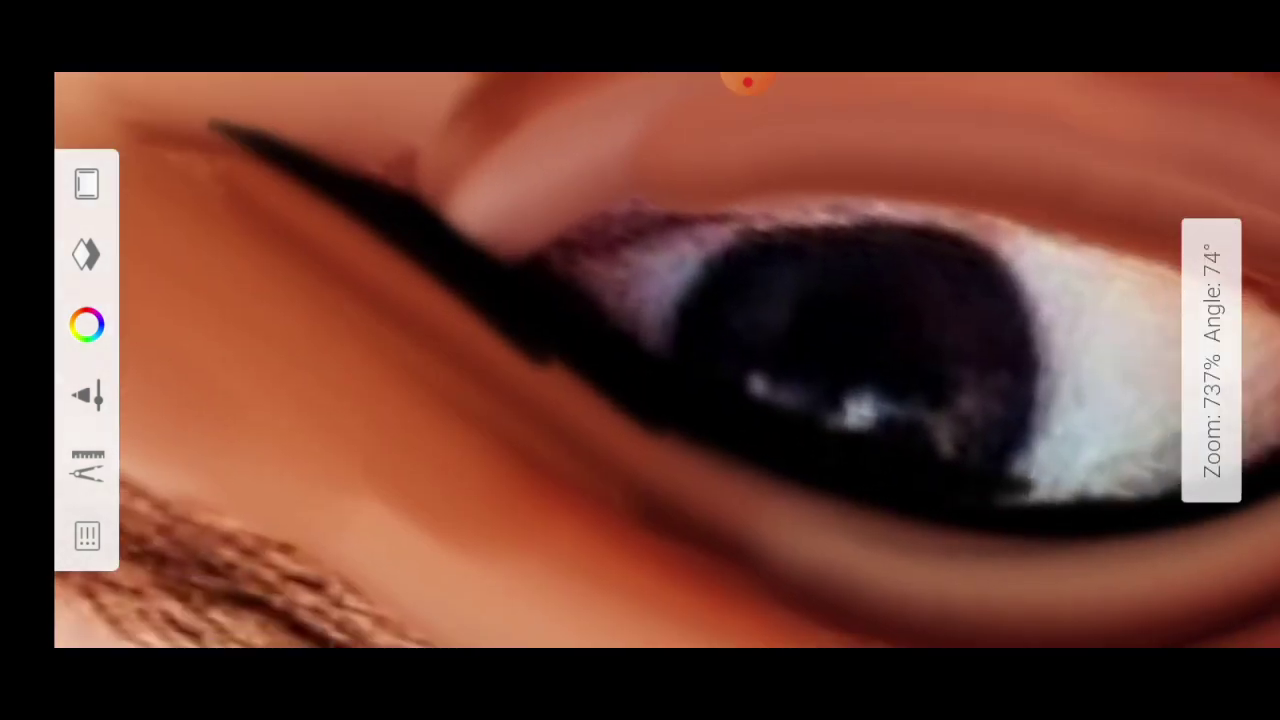
left_click_drag(1210, 360, 1150, 300)
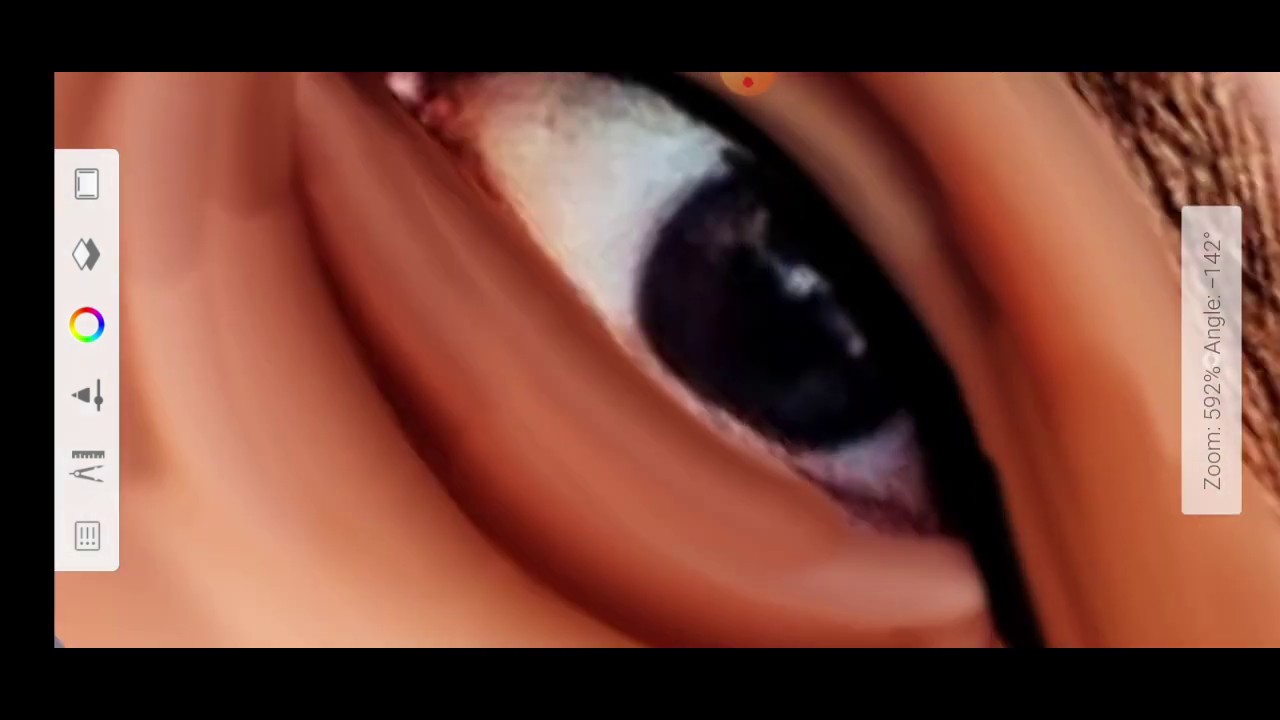
left_click_drag(1210, 360, 1150, 300)
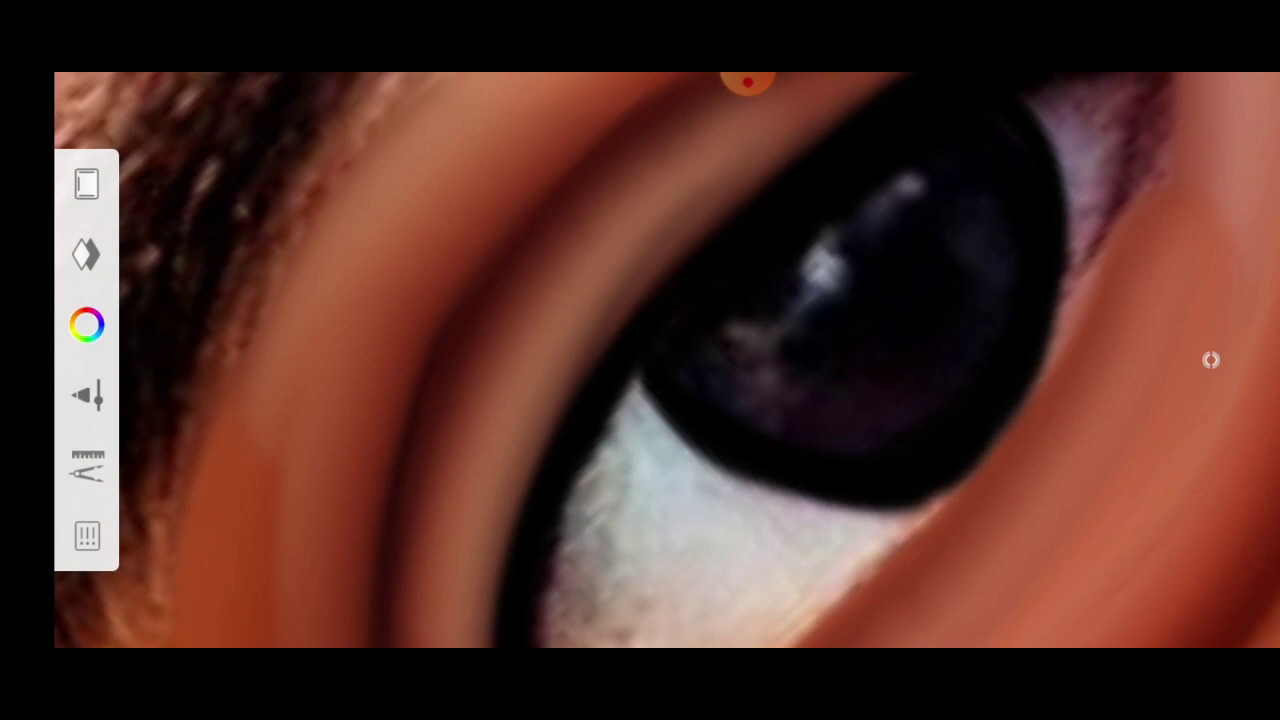
left_click_drag(1210, 360, 1150, 300)
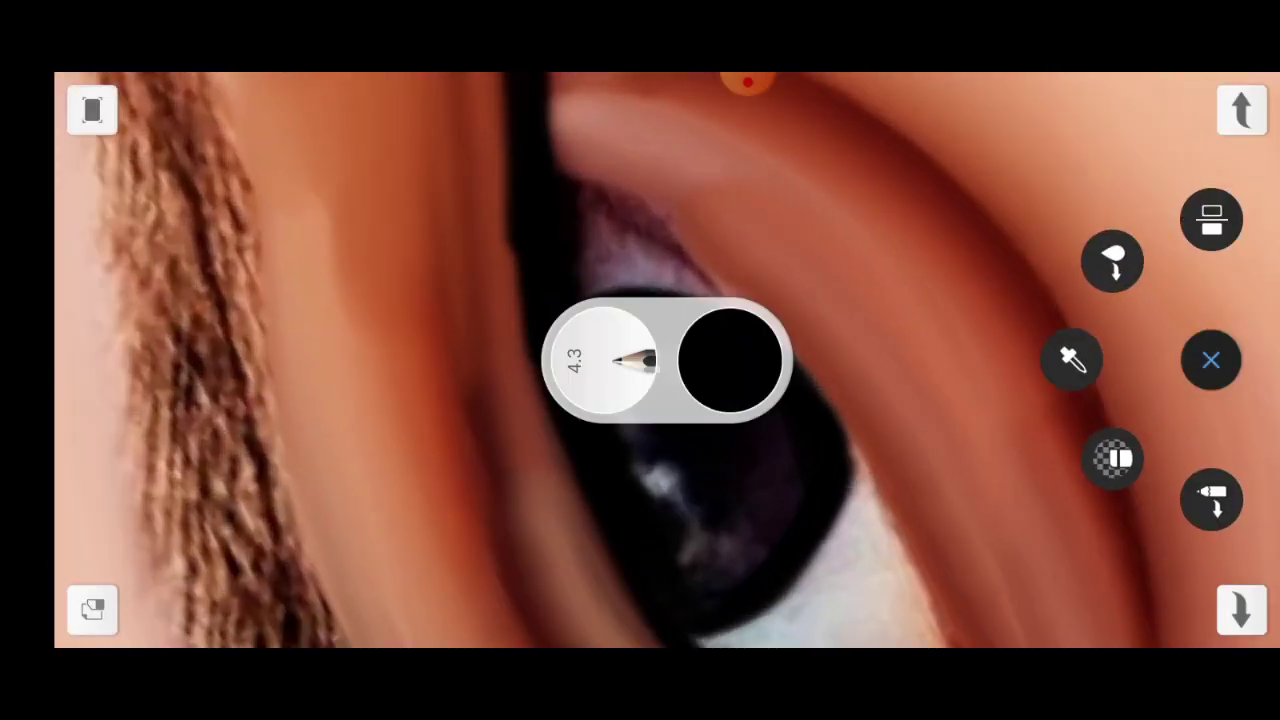
Step: Zoom into the eye corner and lid edge to refine the liner at pencil size 2.4
left_click_drag(1210, 360, 1150, 300)
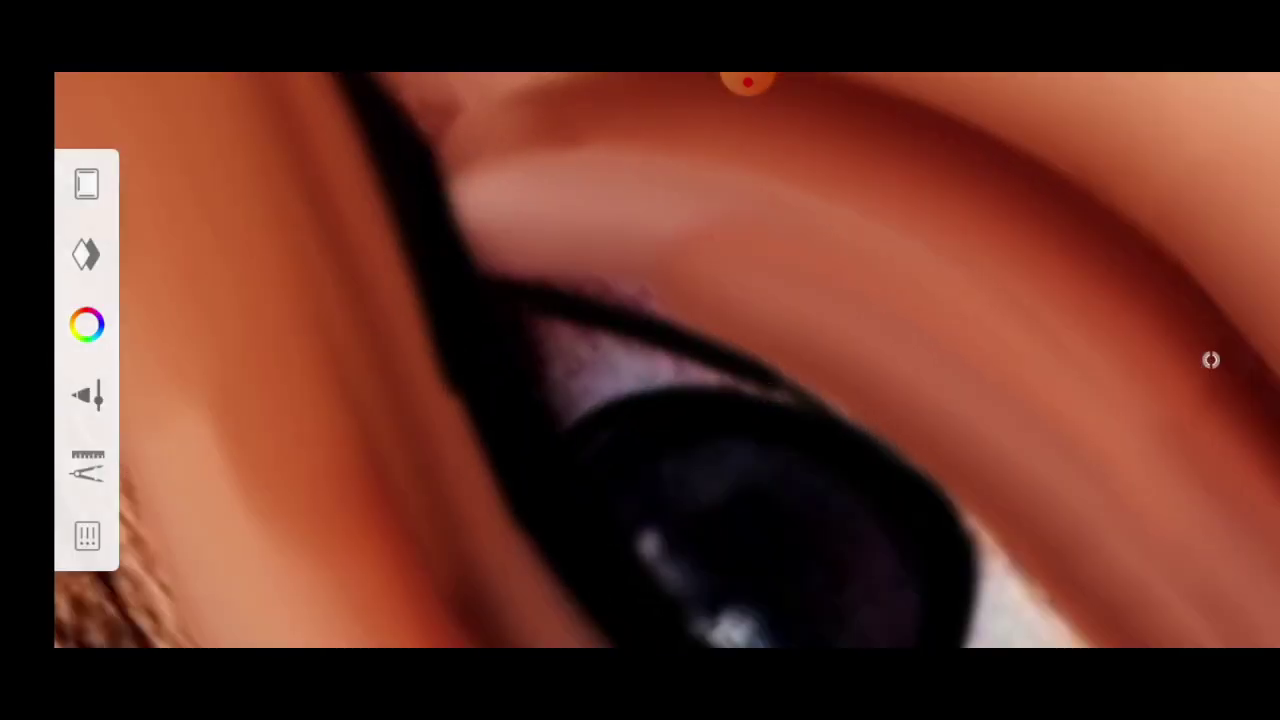
left_click_drag(1210, 360, 1150, 300)
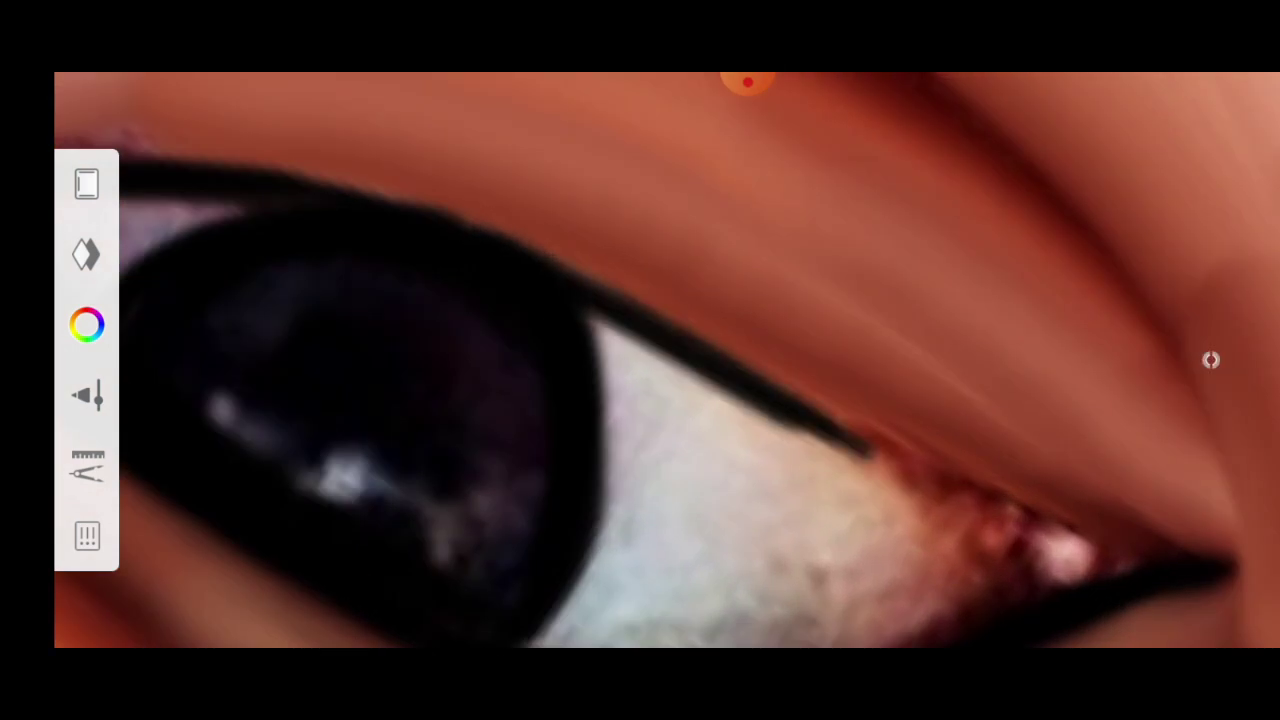
left_click_drag(1210, 360, 1150, 300)
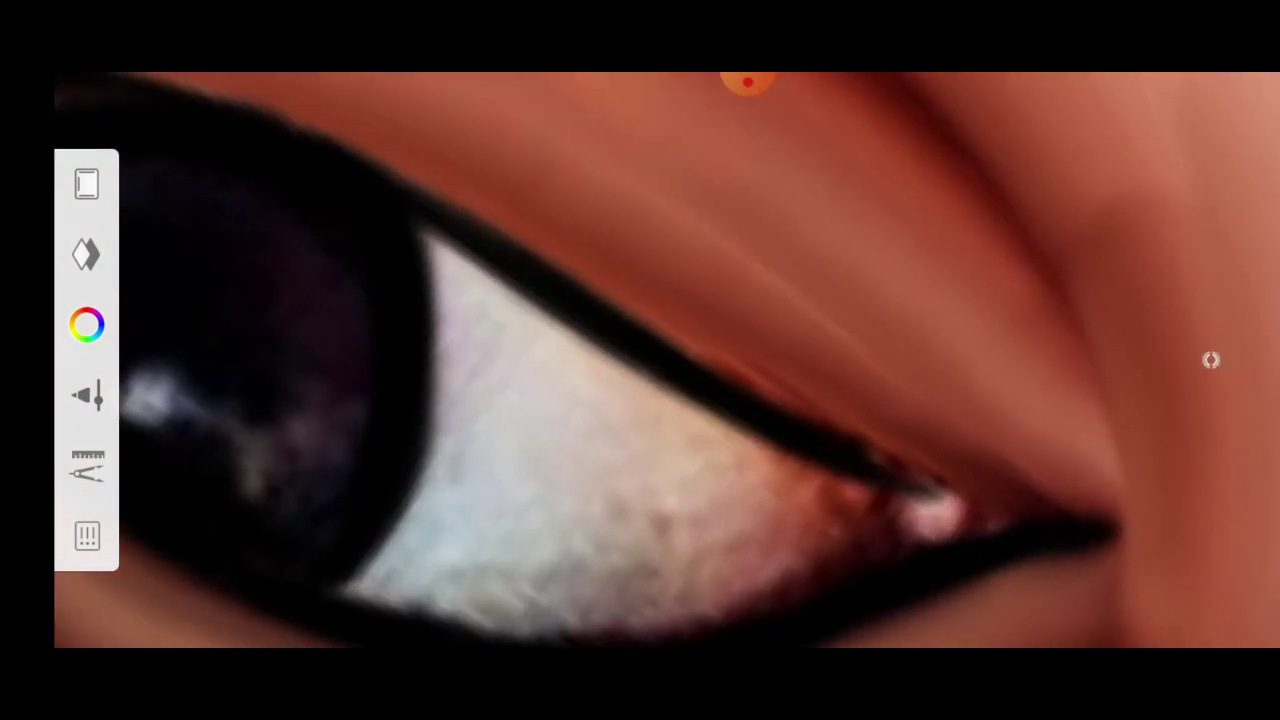
left_click_drag(1210, 360, 1150, 300)
left_click_drag(1210, 360, 1210, 358)
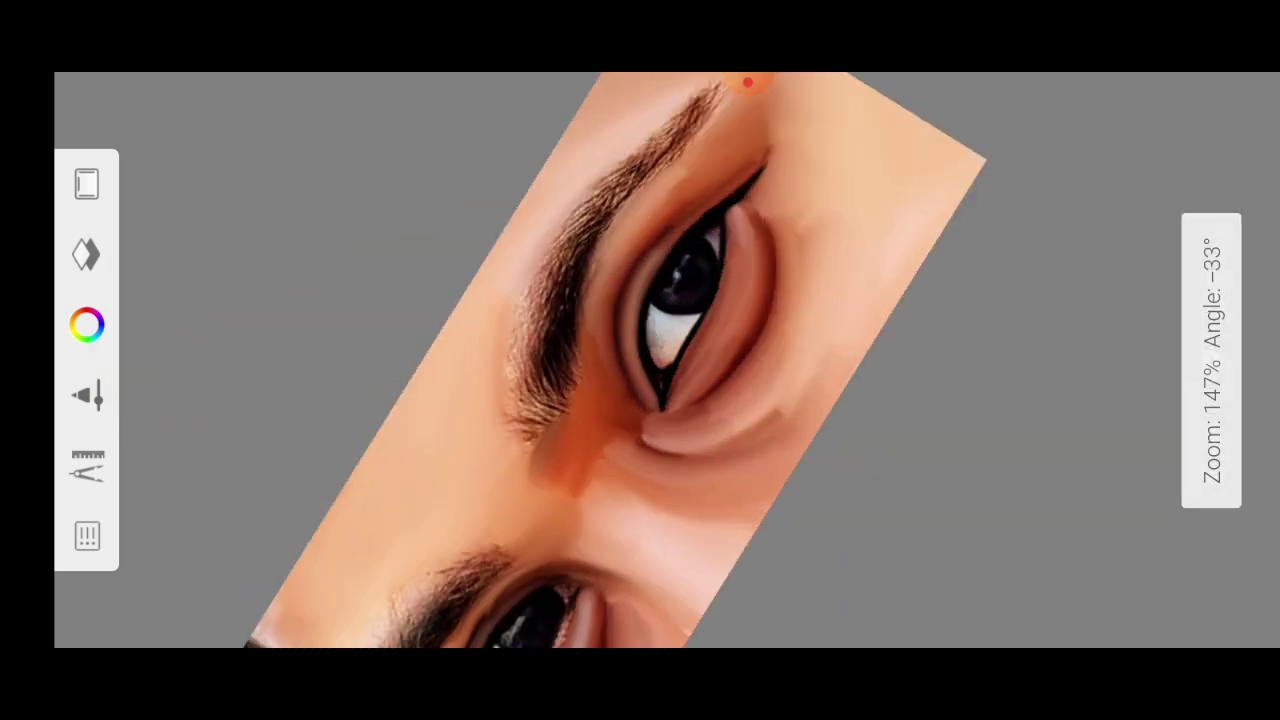
left_click_drag(640, 360, 640, 360)
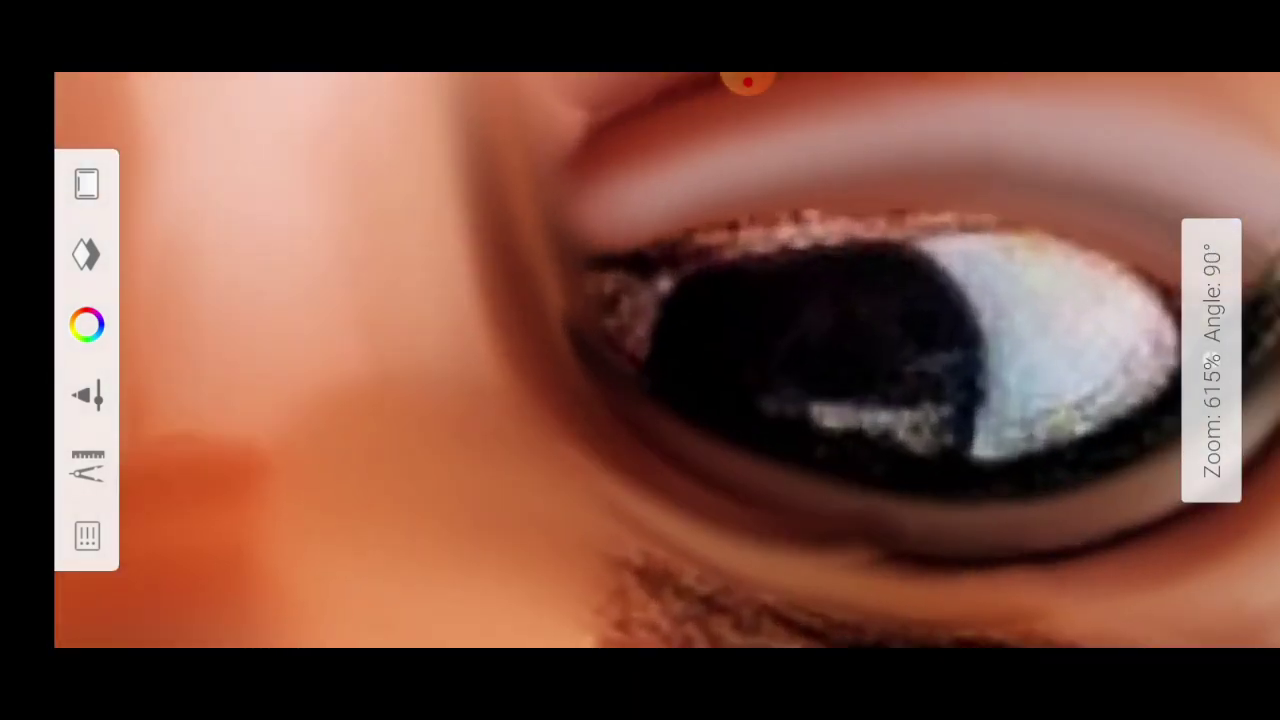
left_click_drag(1210, 360, 1210, 358)
left_click_drag(640, 360, 640, 360)
Step: Open the brush library and review the brush's size and opacity settings
left_click(1210, 360)
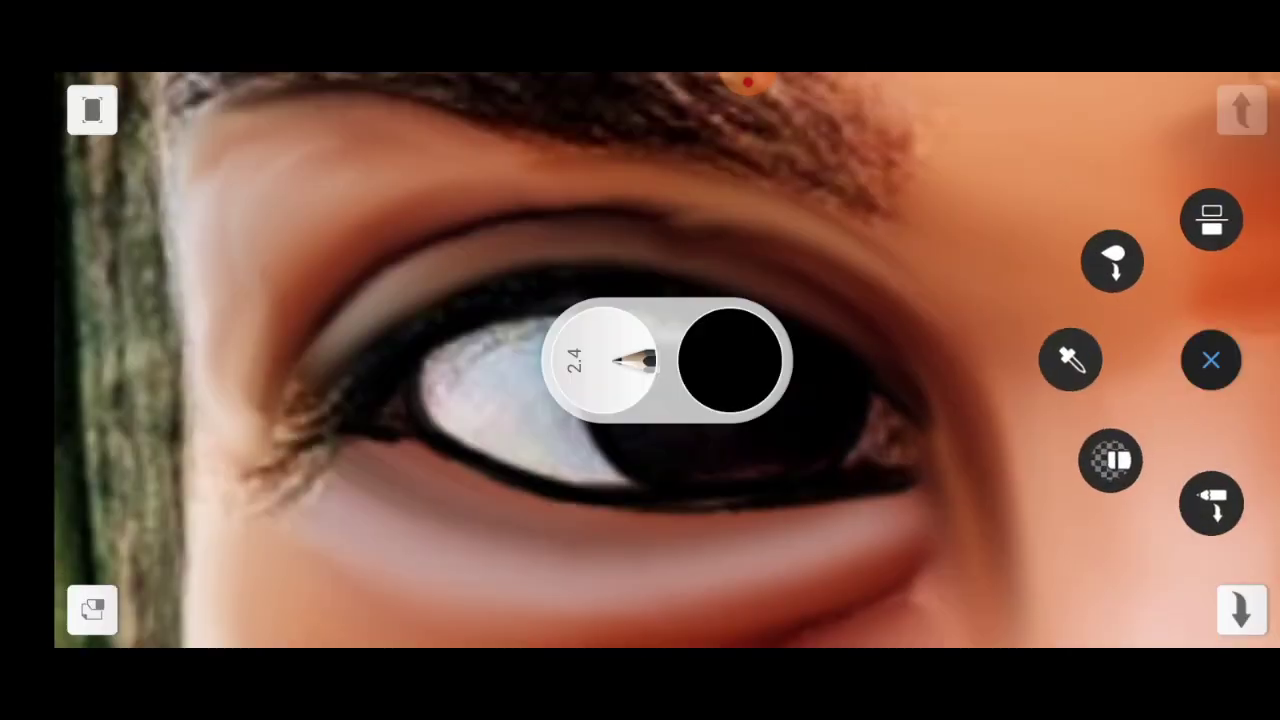
left_click(1108, 263)
left_click(640, 520)
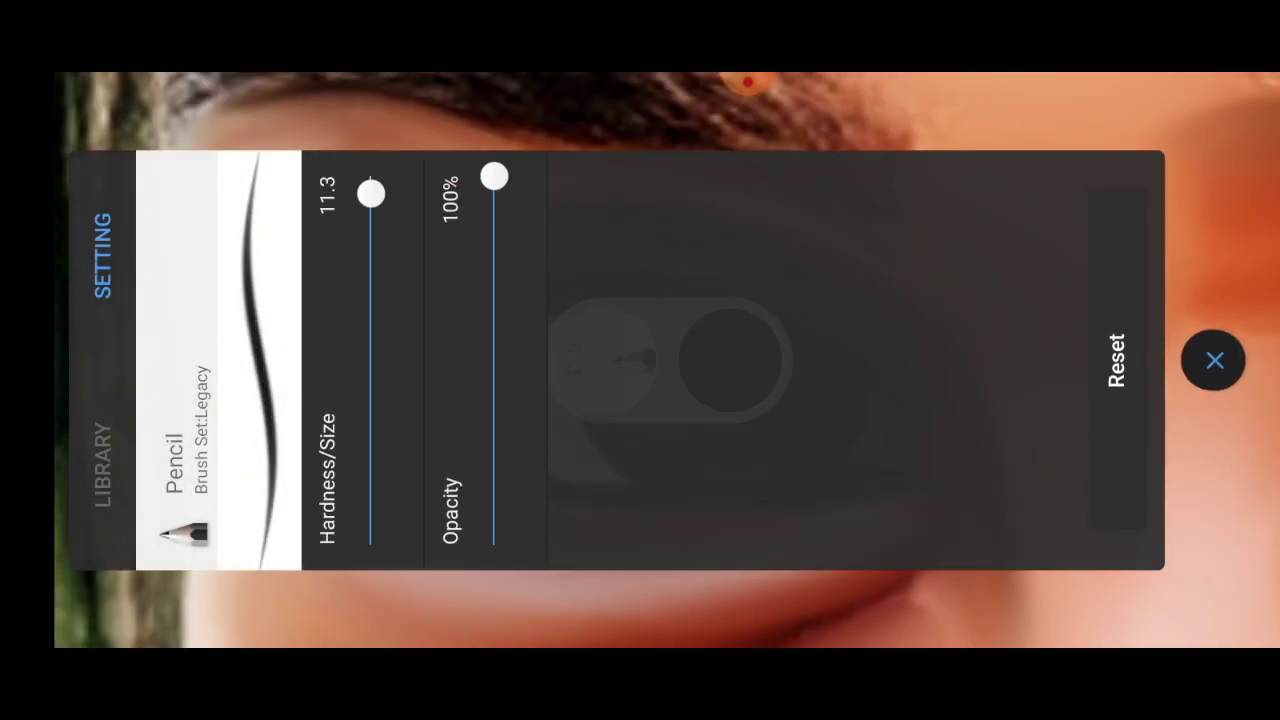
left_click(1214, 360)
left_click_drag(640, 360, 640, 360)
Step: Set the pencil size to 11.3, check the layers list, and reopen the brush library
left_click(1210, 360)
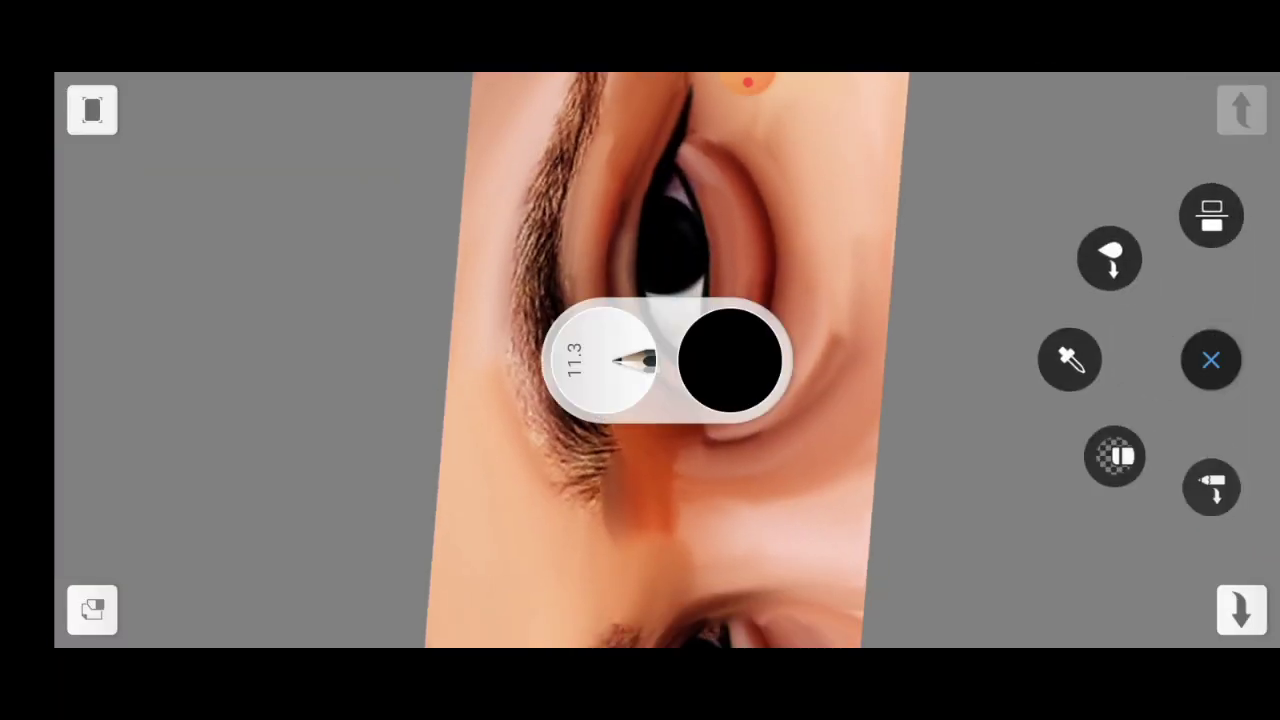
left_click(620, 358)
left_click(1214, 360)
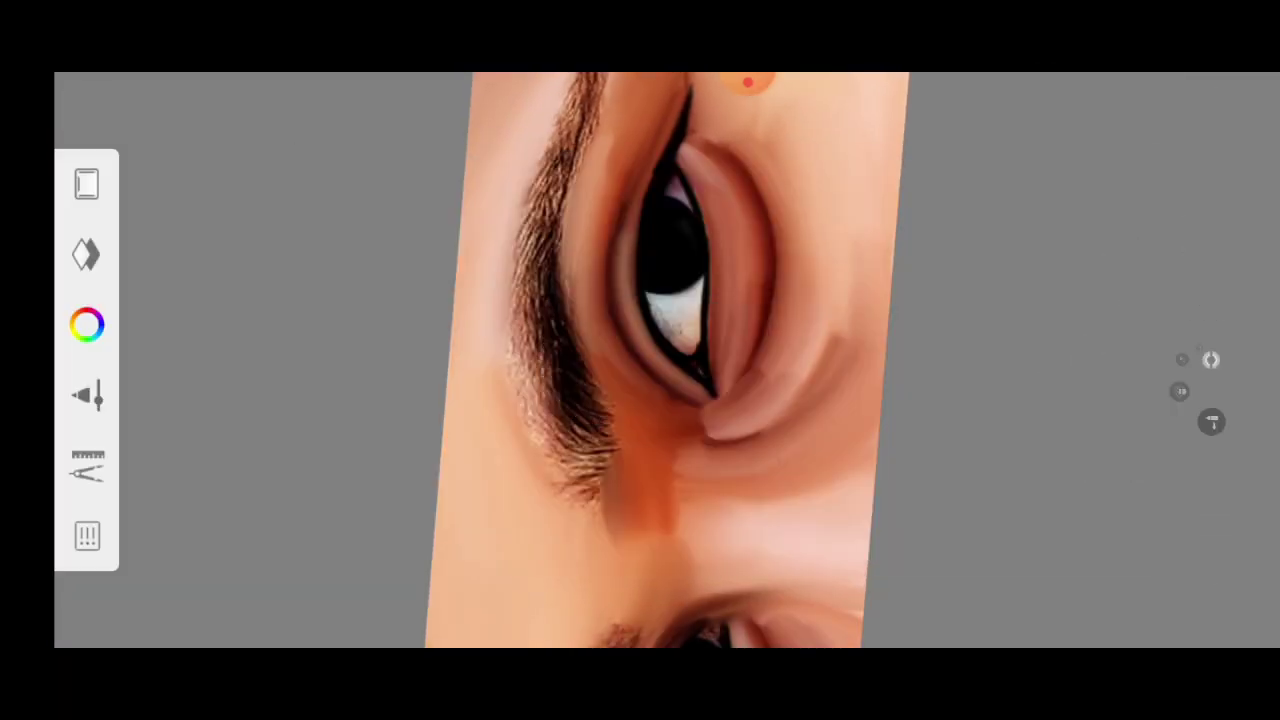
left_click_drag(640, 360, 640, 360)
left_click(86, 254)
left_click(748, 106)
left_click(666, 357)
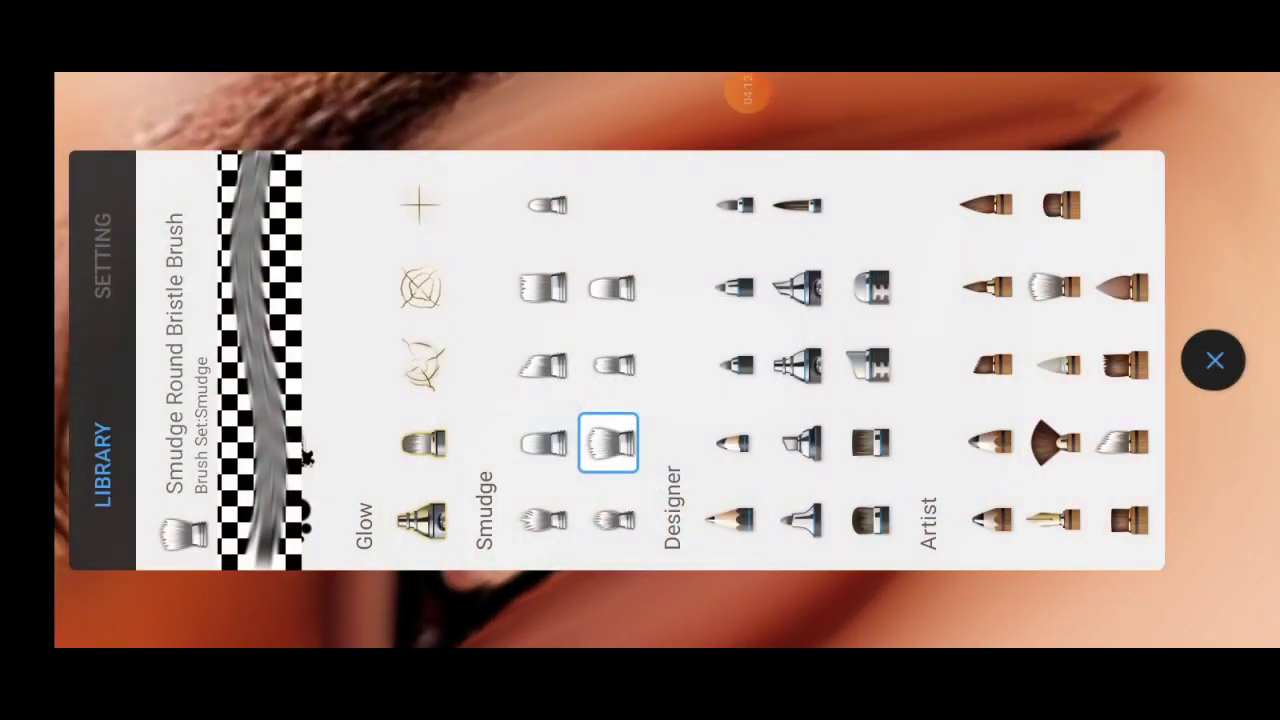
Step: Select the Legacy Pencil brush from the library
left_click_drag(400, 360, 1000, 360)
left_click(640, 520)
left_click(1215, 360)
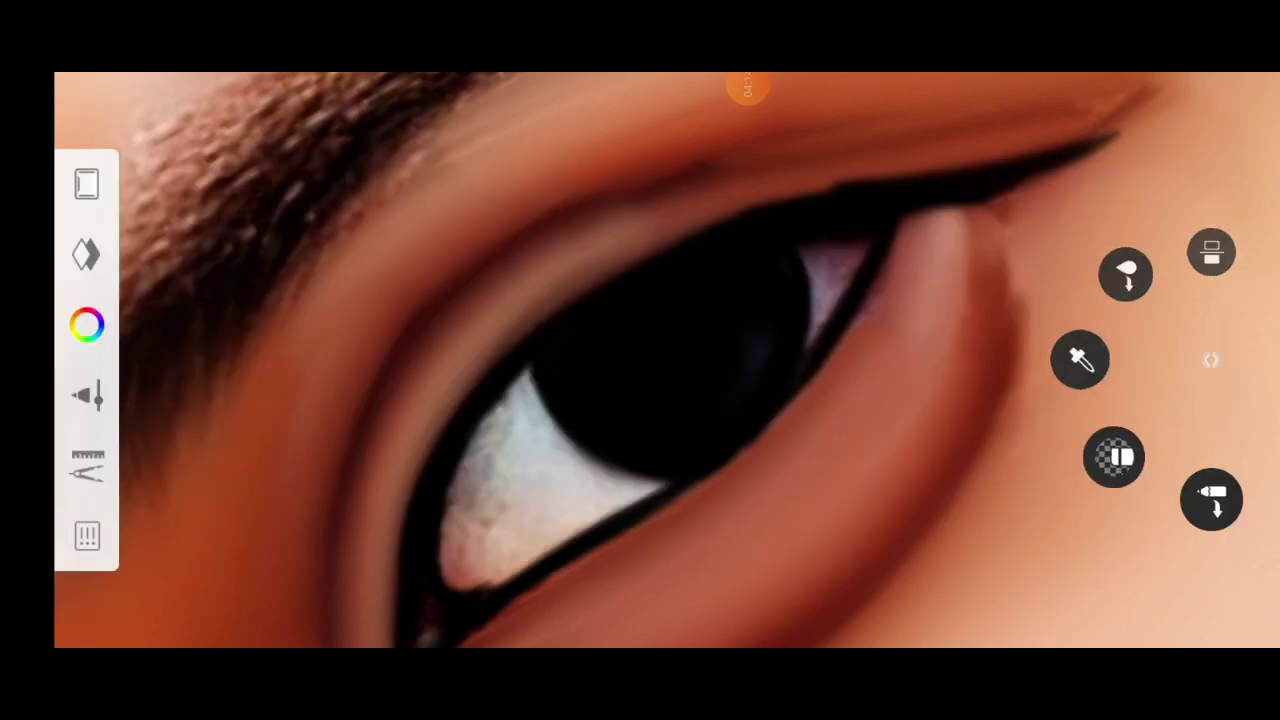
left_click_drag(640, 360, 640, 360)
Step: Set the colour to blue RGB 0, 74, 255 in the colour editor
left_click(86, 324)
left_click(562, 397)
left_click(414, 250)
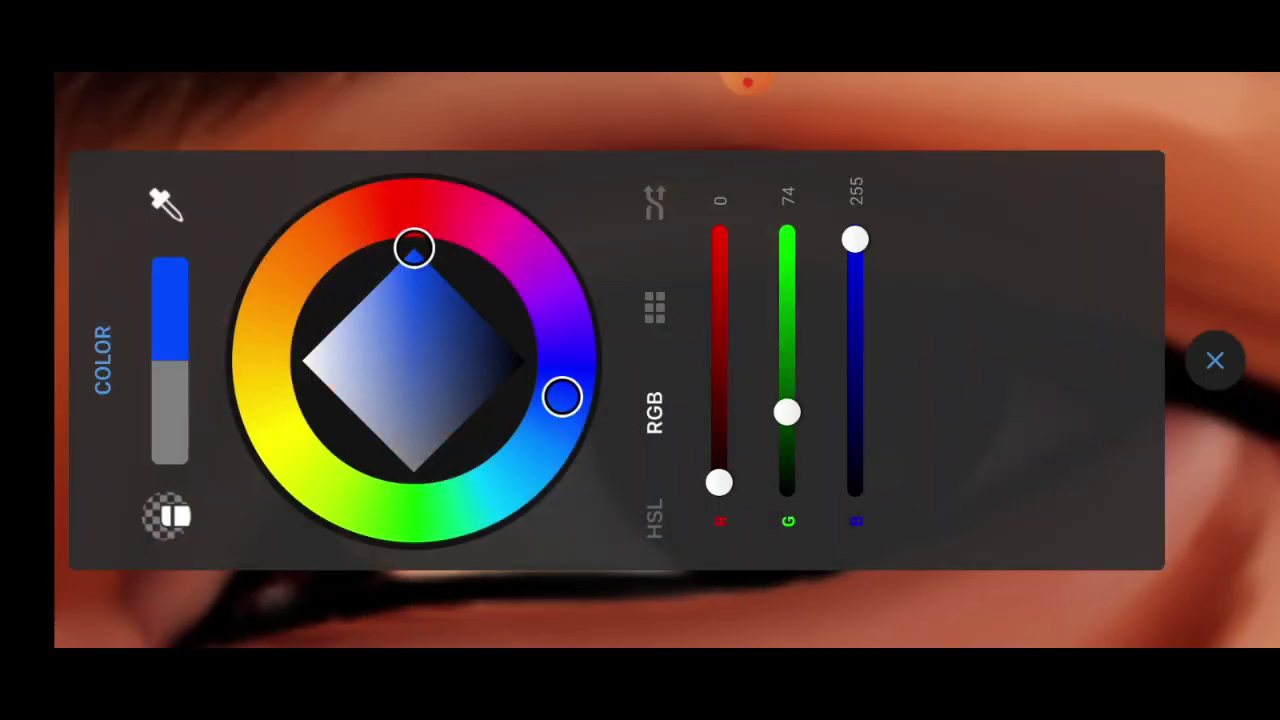
left_click(350, 356)
left_click(1215, 360)
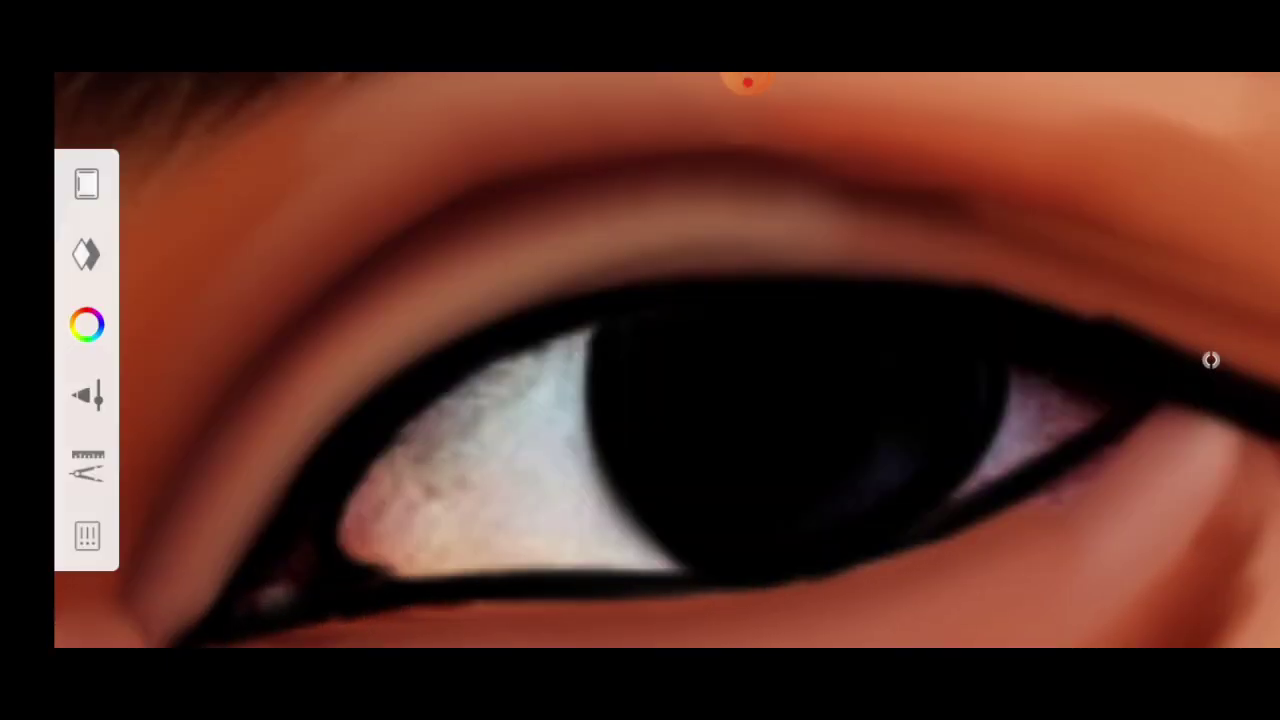
left_click_drag(640, 360, 640, 360)
Step: Paint a first blue stroke on the eye white and switch to another layer
left_click(86, 184)
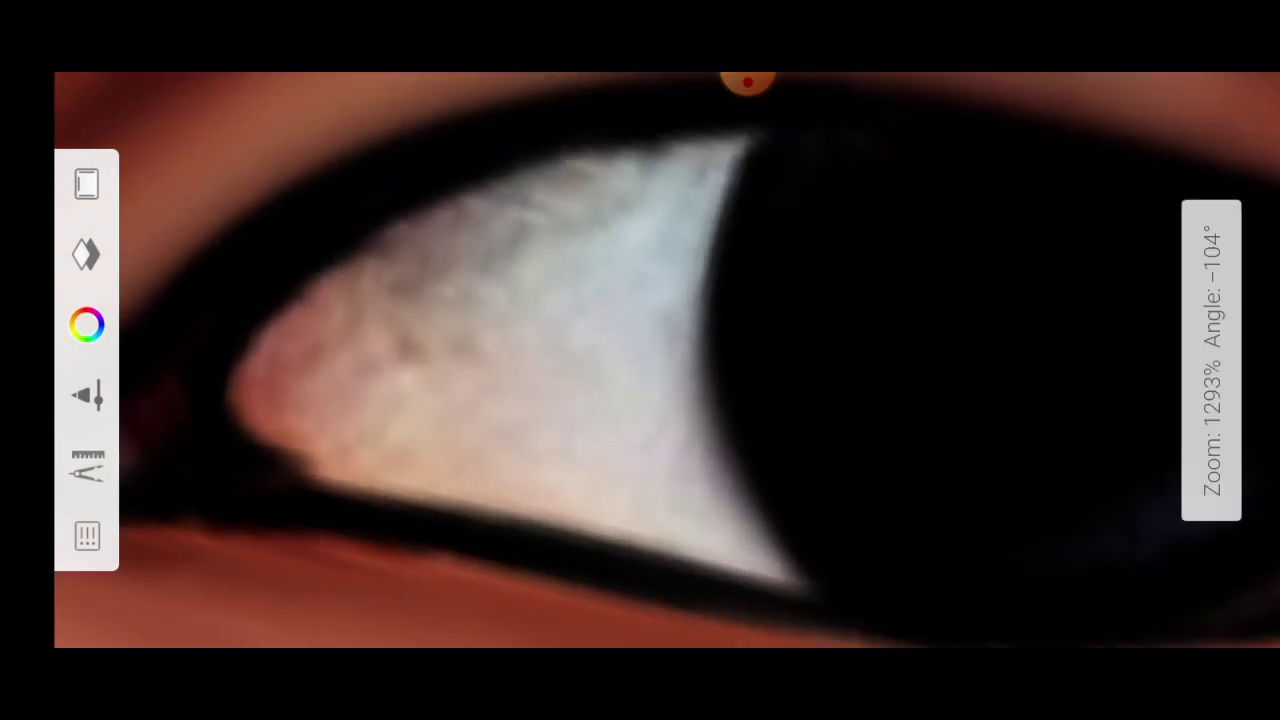
left_click_drag(300, 380, 595, 462)
left_click(86, 184)
left_click(1211, 360)
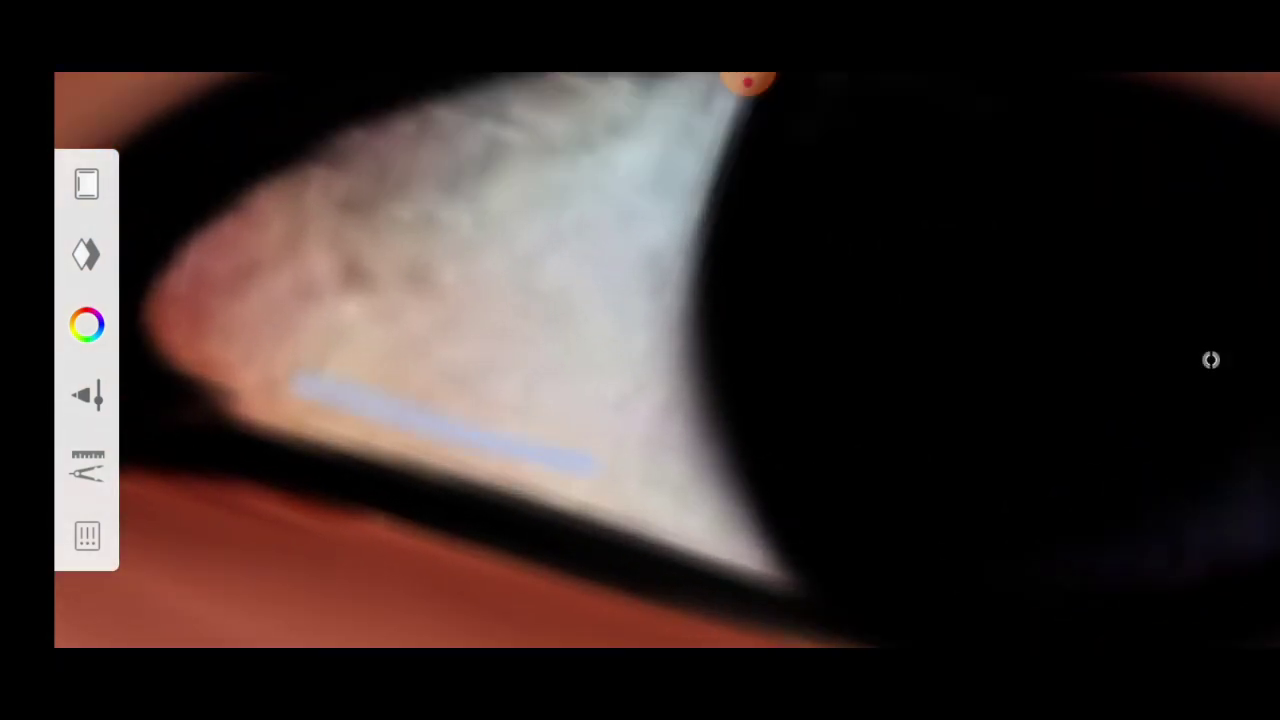
left_click(1211, 360)
left_click(743, 129)
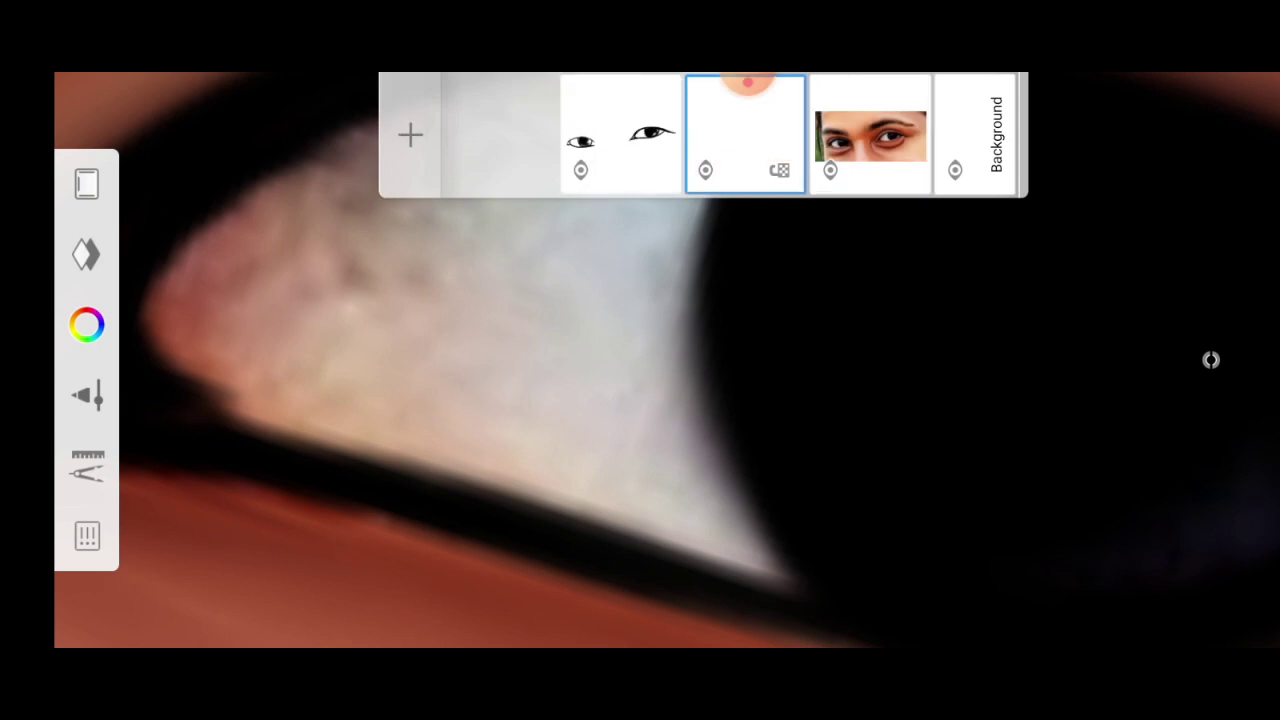
left_click(86, 184)
left_click_drag(640, 360, 640, 360)
Step: Paint light blue curves along the eye white's lower edge
left_click(1211, 360)
left_click(1211, 360)
left_click_drag(380, 380, 550, 420)
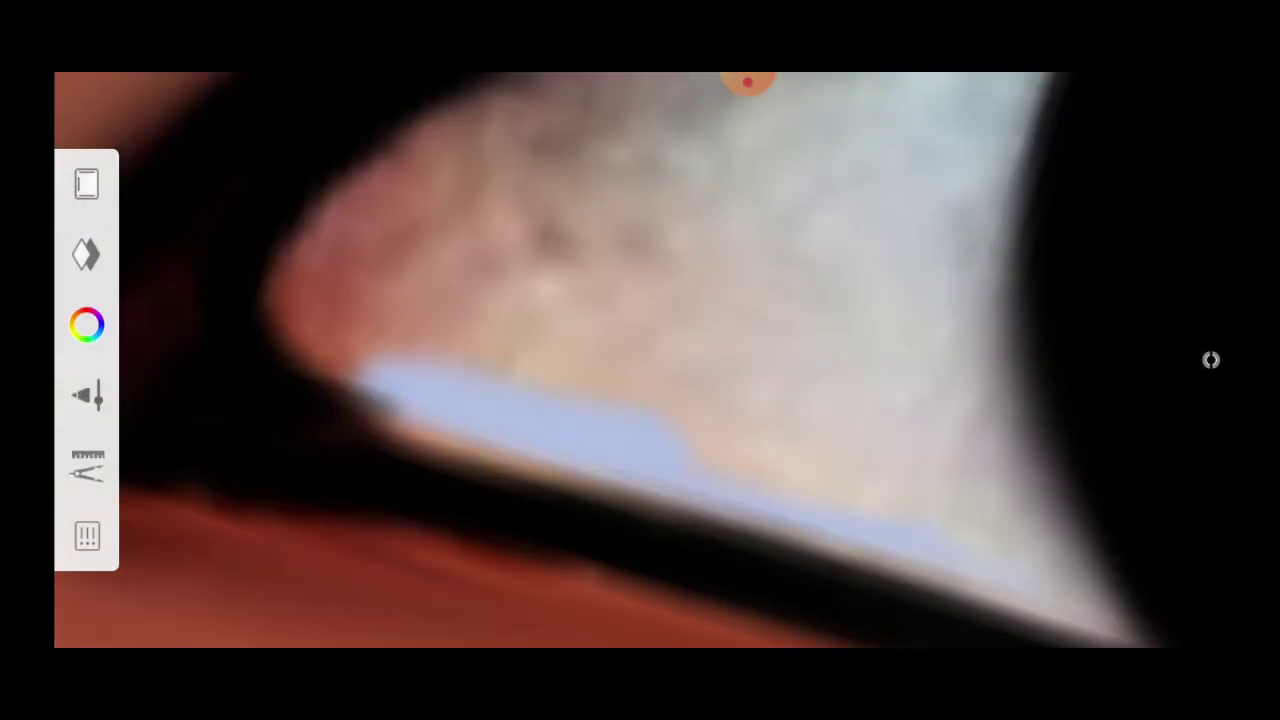
left_click_drag(640, 360, 640, 360)
left_click_drag(405, 355, 530, 465)
left_click_drag(640, 360, 640, 360)
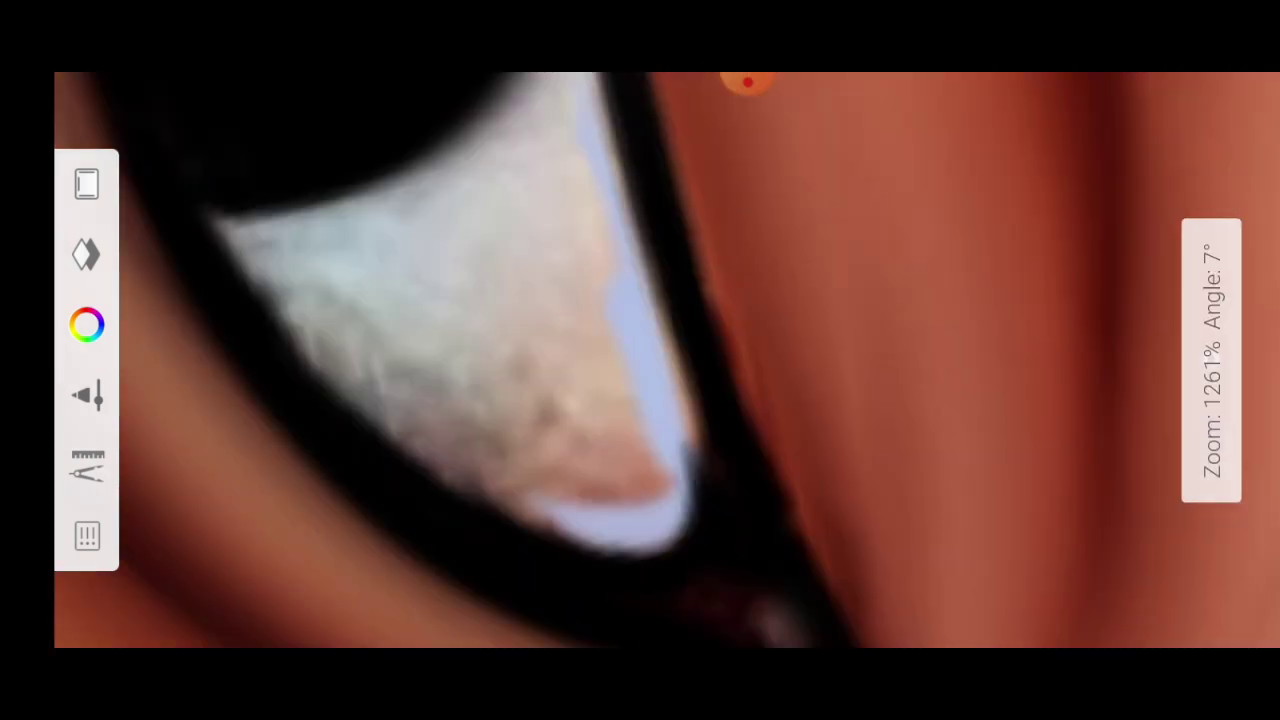
left_click(1211, 360)
left_click(1211, 360)
left_click_drag(330, 335, 680, 535)
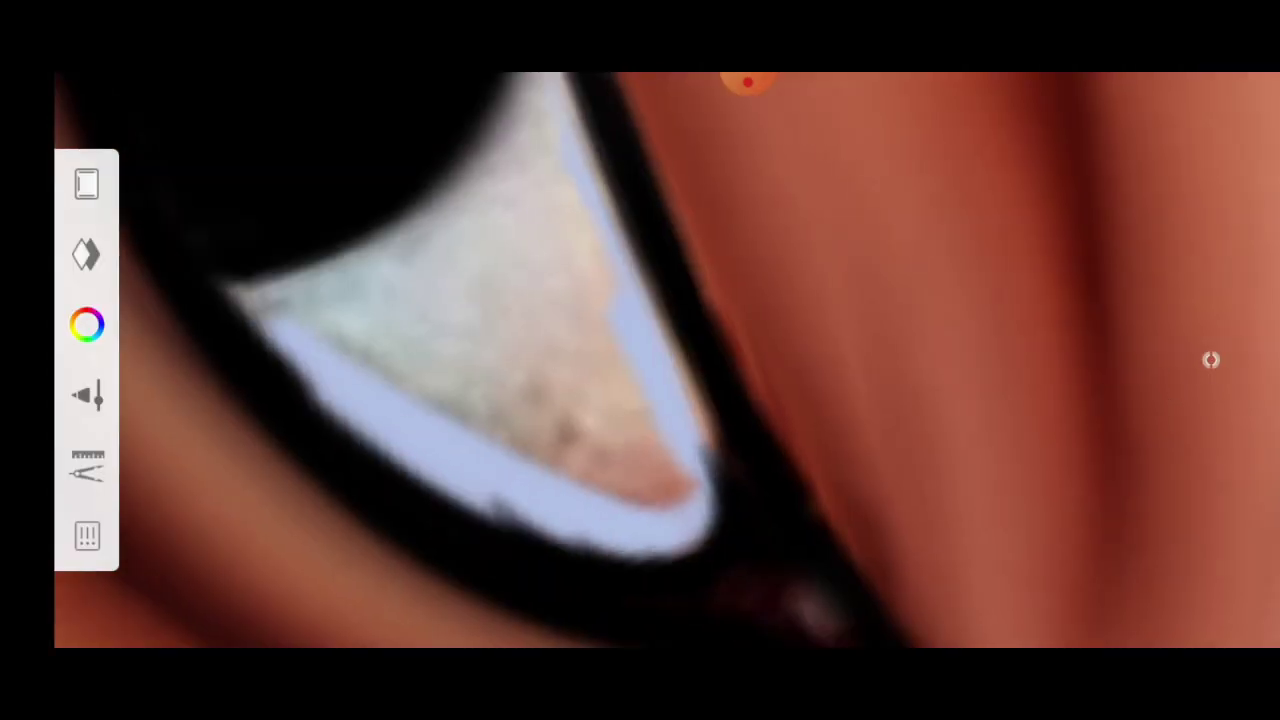
left_click_drag(640, 360, 640, 360)
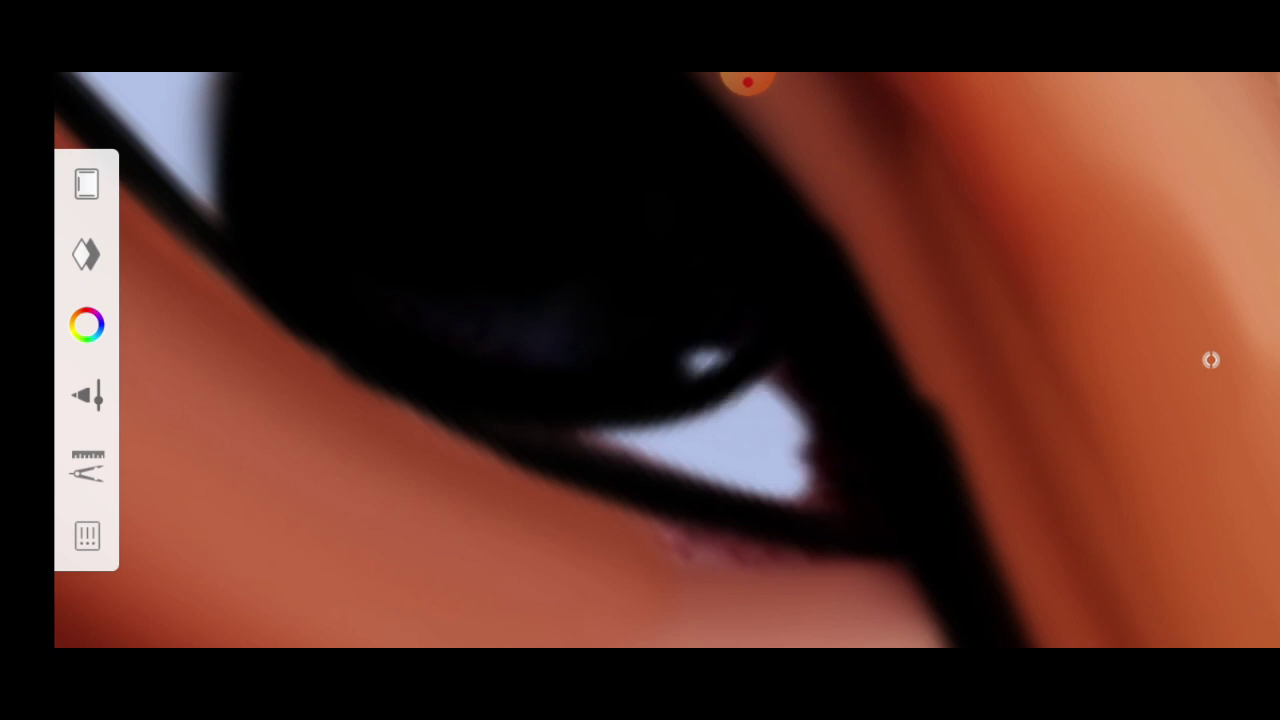
Step: Zoom out to the whole face, close the layer list, then zoom and rotate onto the eye
left_click_drag(640, 360, 640, 360)
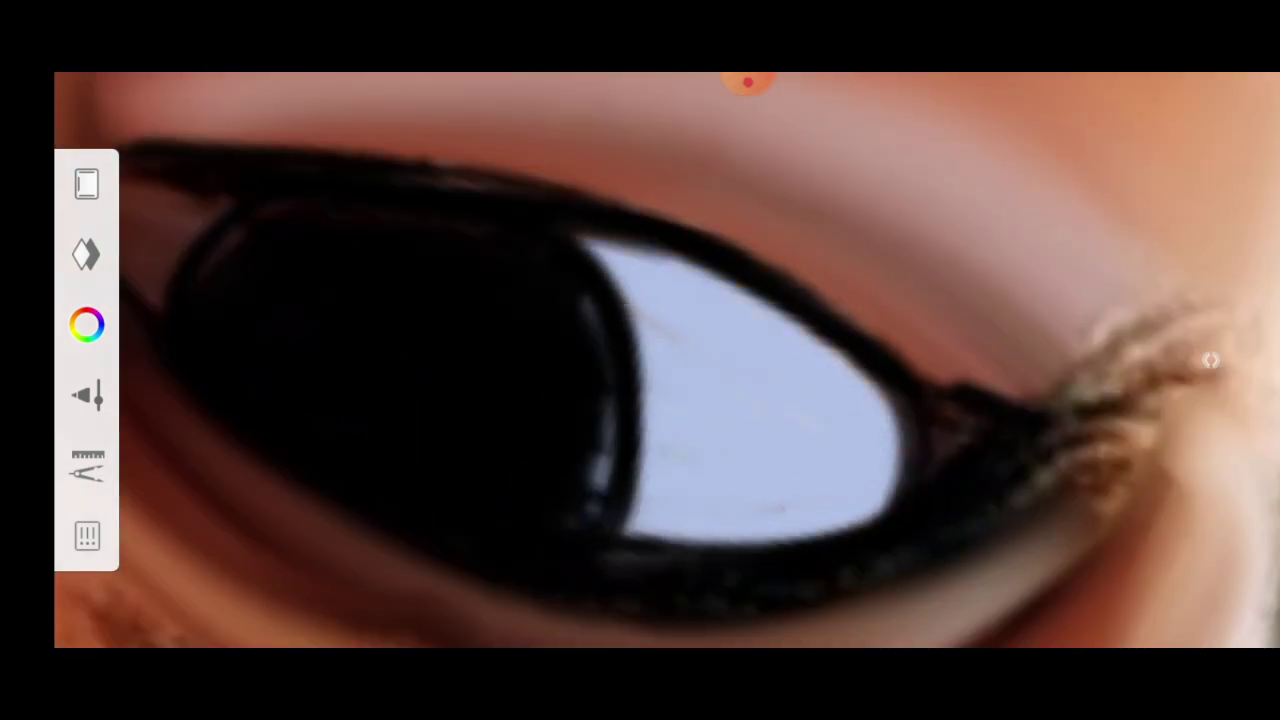
left_click_drag(640, 360, 640, 360)
left_click(86, 324)
left_click(1211, 360)
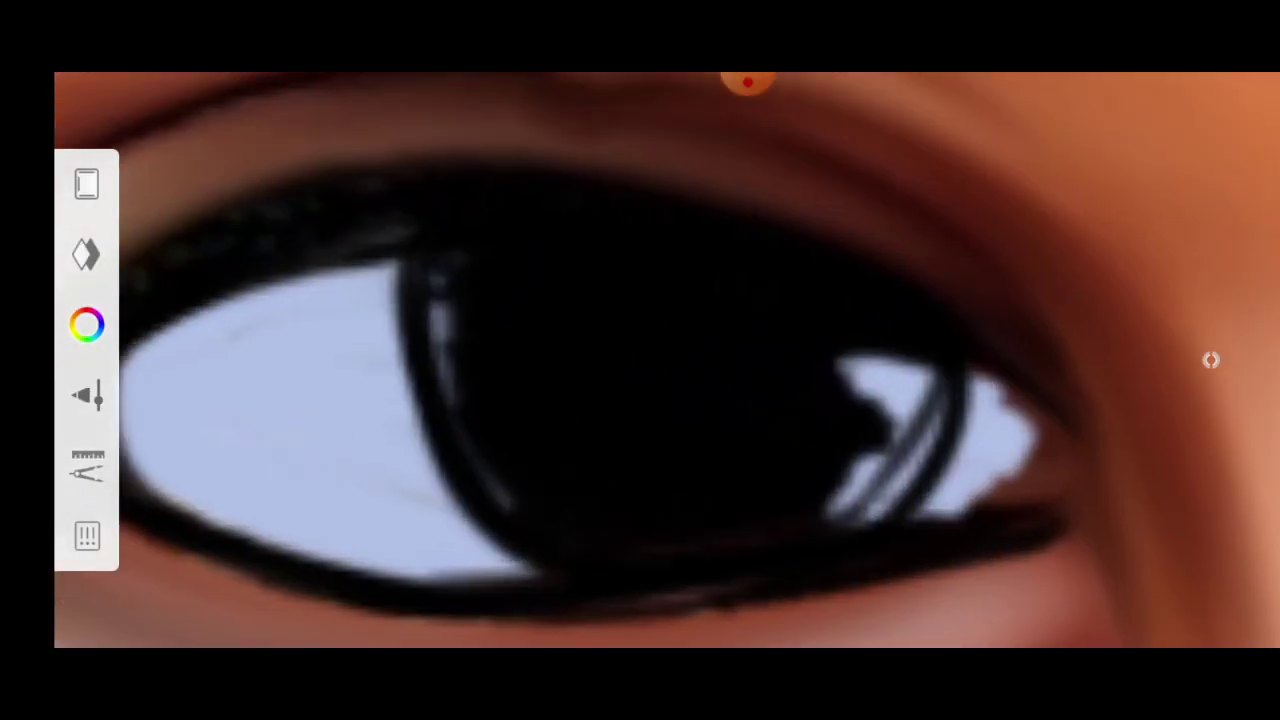
left_click_drag(640, 360, 640, 360)
Step: Open Color Balance on the eye layer and push the Shadows range toward red
left_click(870, 112)
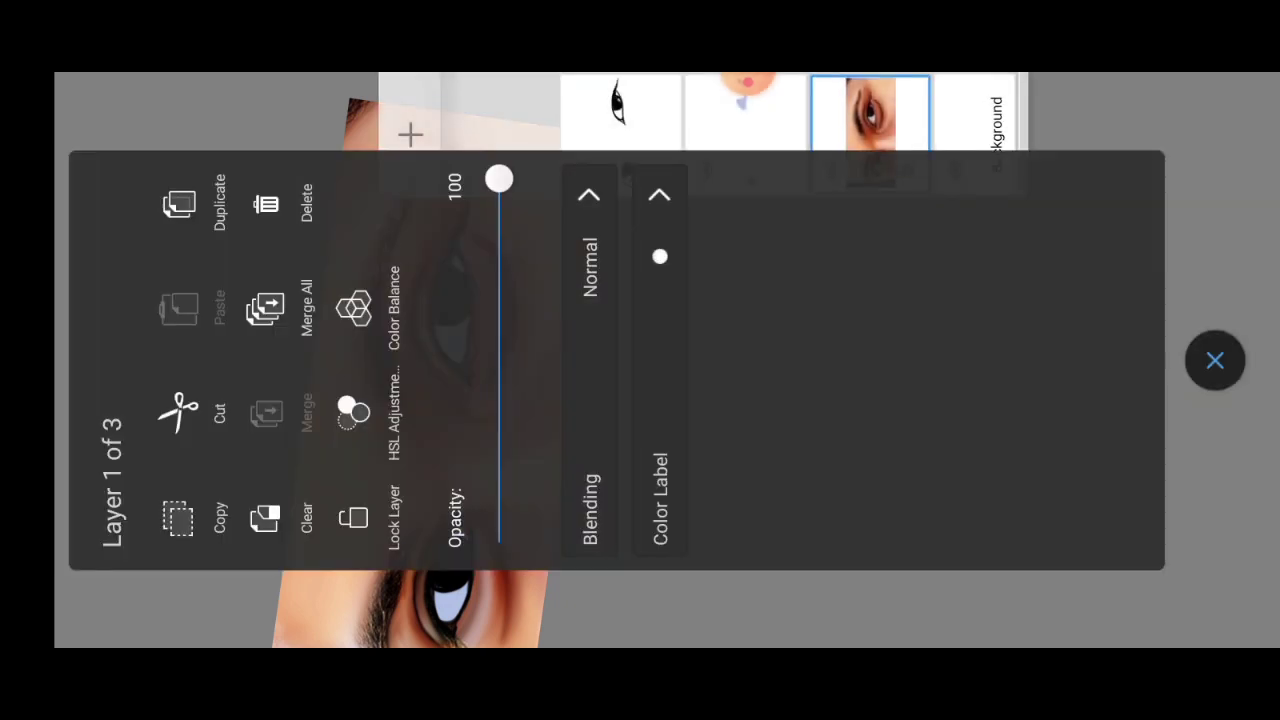
left_click(354, 308)
left_click(86, 350)
left_click(149, 443)
left_click_drag(1078, 357, 1078, 302)
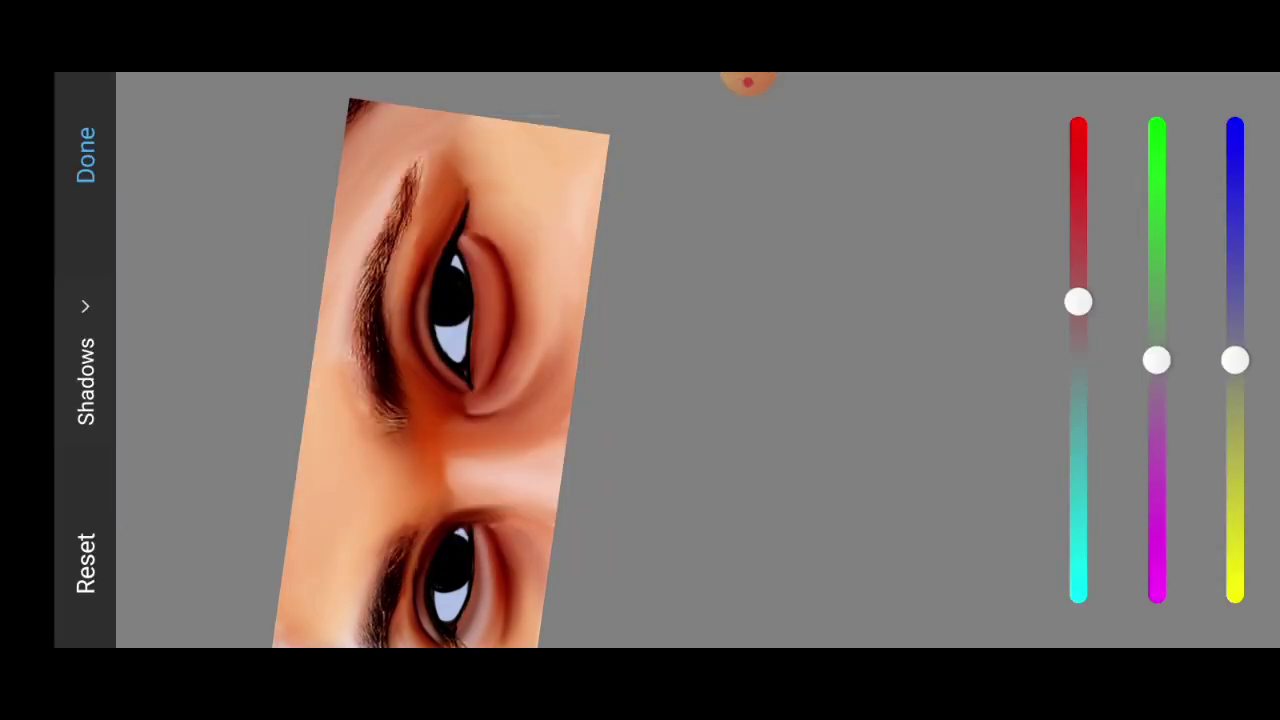
left_click_drag(640, 360, 640, 360)
left_click_drag(1078, 302, 1078, 252)
left_click_drag(640, 360, 640, 360)
Step: Adjust the Highlights range's blue balance and apply the Color Balance adjustment
left_click(86, 380)
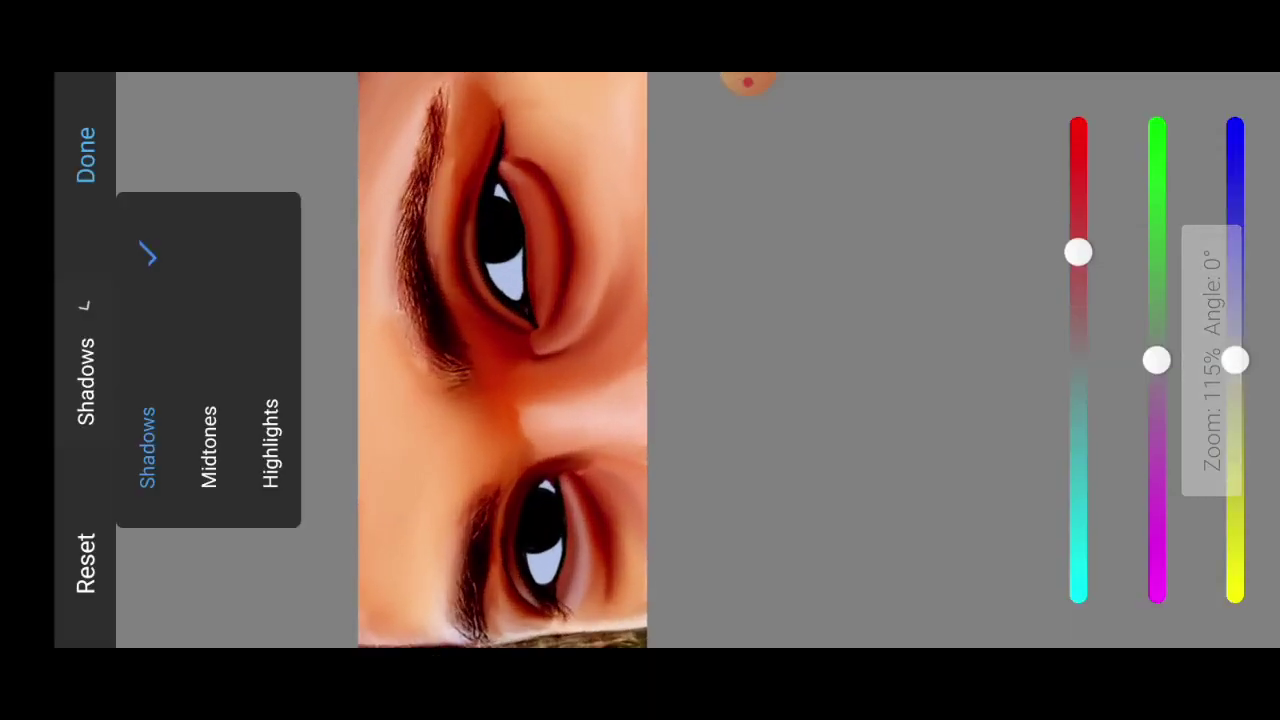
left_click(271, 443)
left_click_drag(1235, 360, 1235, 420)
left_click_drag(640, 360, 640, 360)
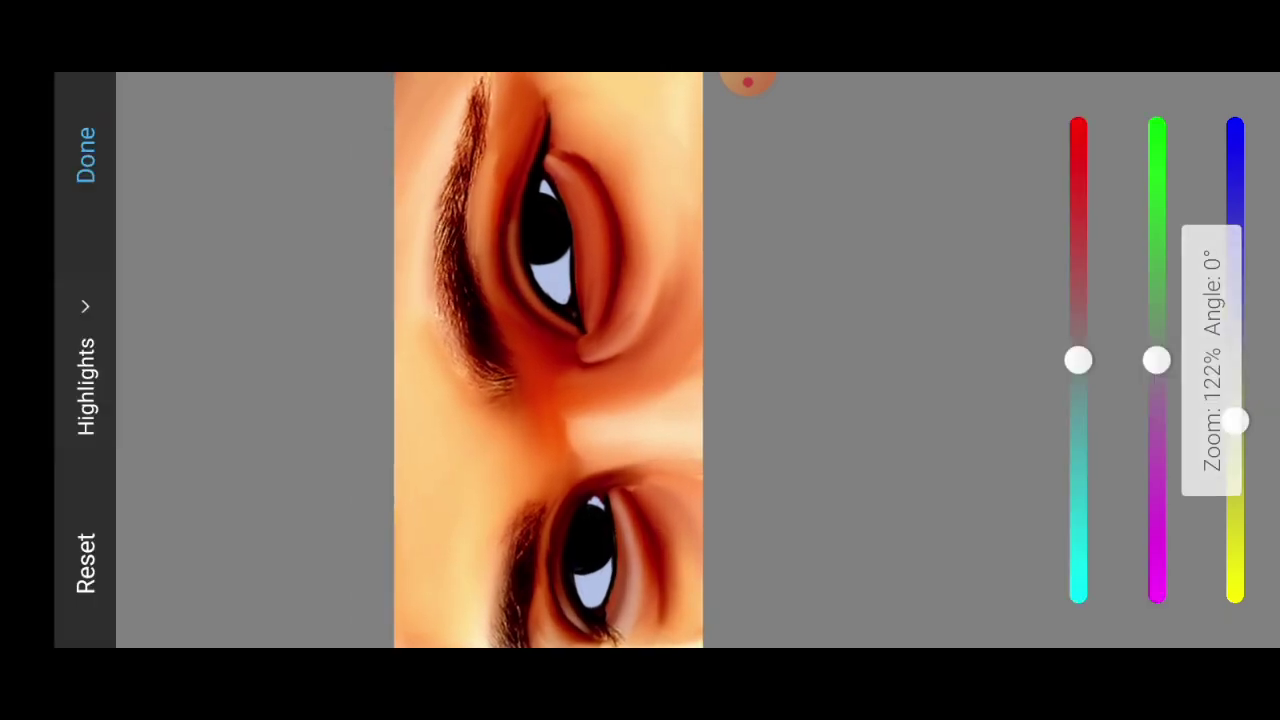
mouse_move(1235, 420)
left_mouse_down()
mouse_move(1235, 383)
mouse_move(1235, 432)
left_mouse_up()
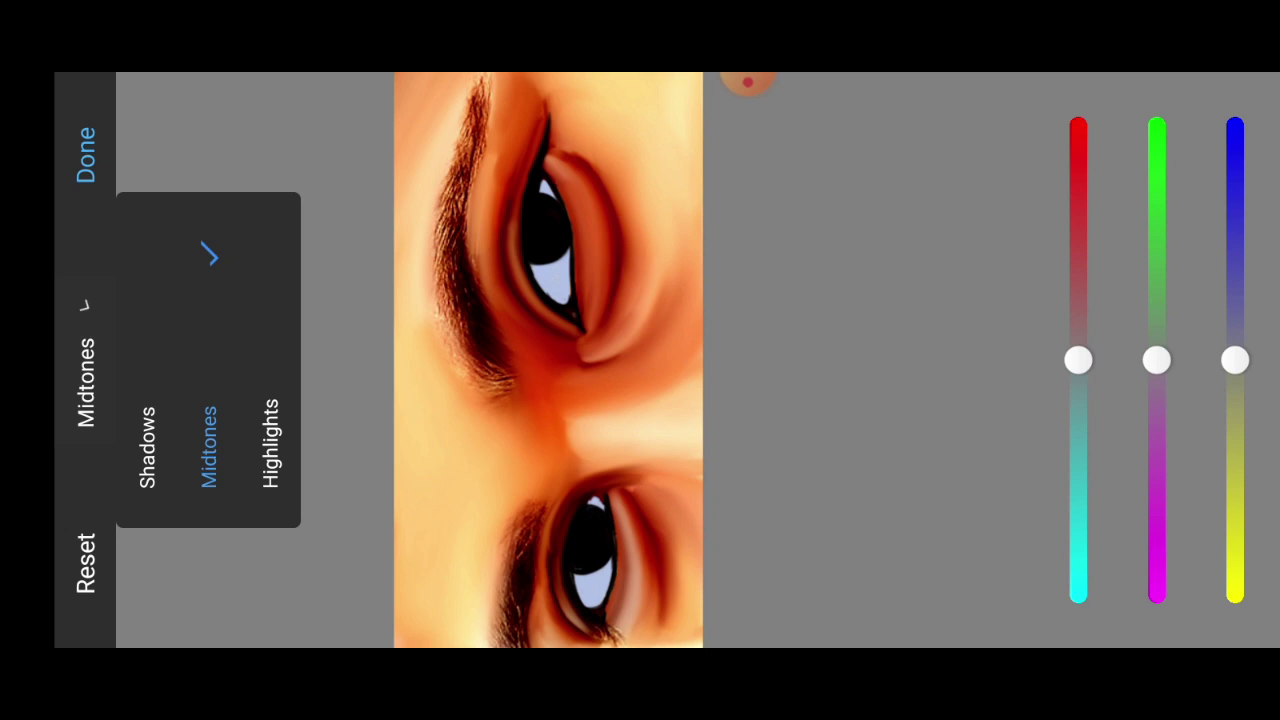
left_click(271, 443)
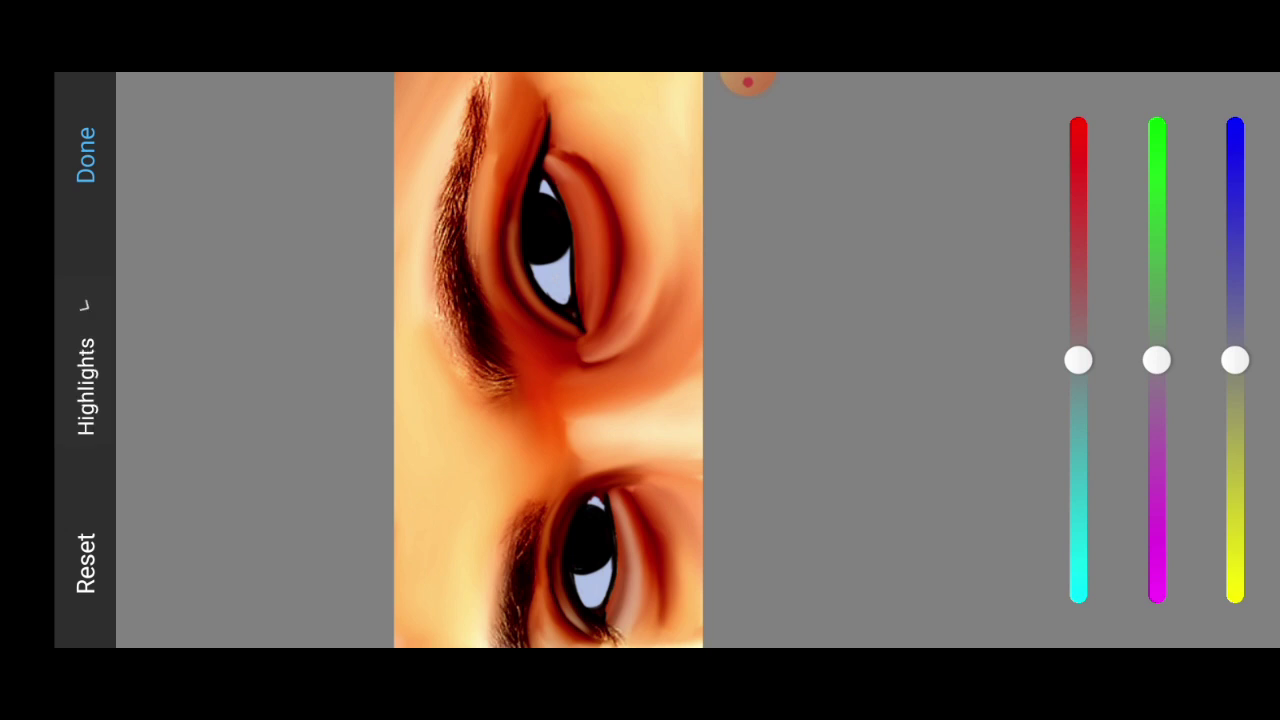
left_click_drag(1235, 235, 1235, 200)
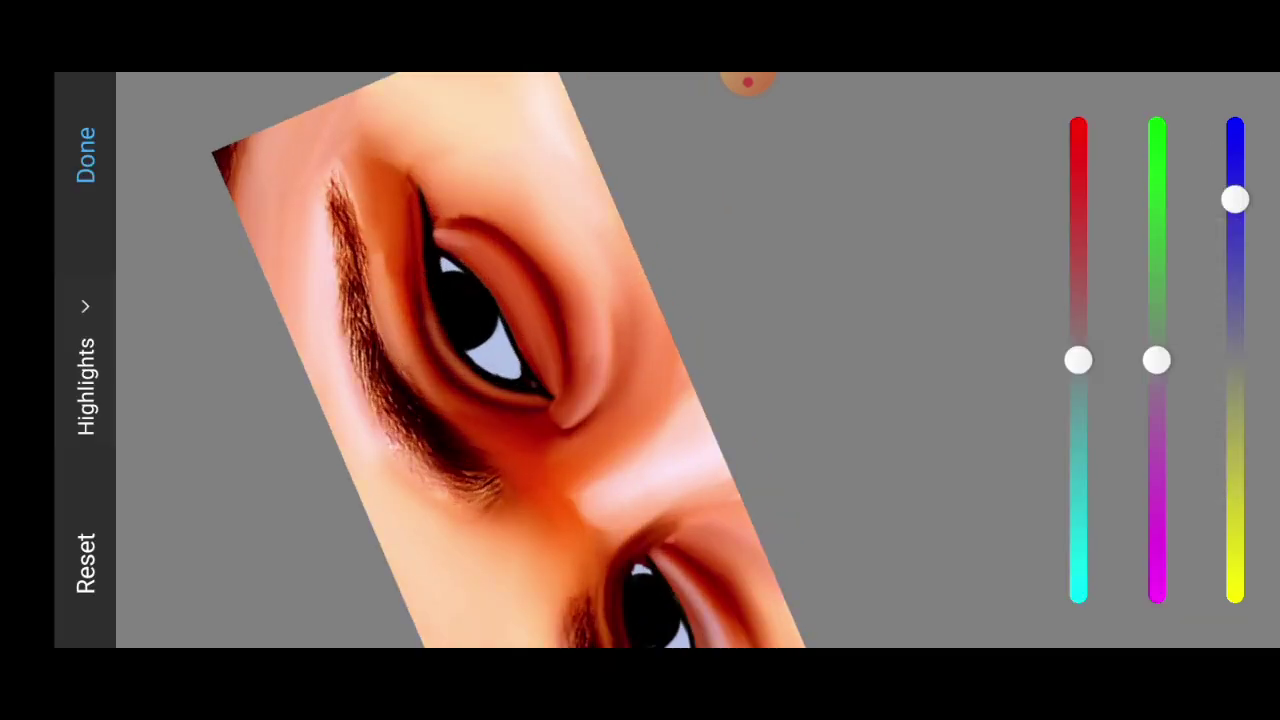
left_click(86, 155)
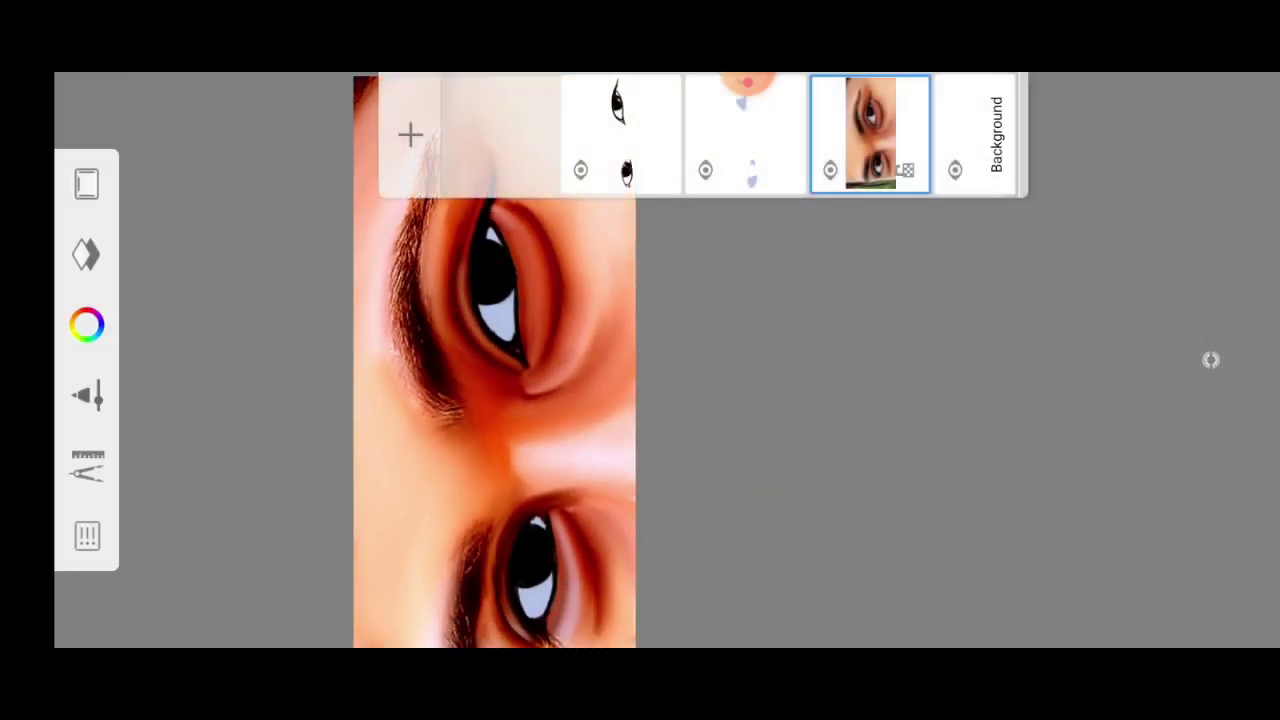
Step: Add a new blank layer for the irises and select the Inking Pen brush
left_click(410, 135)
scroll(640, 360, "up", 5)
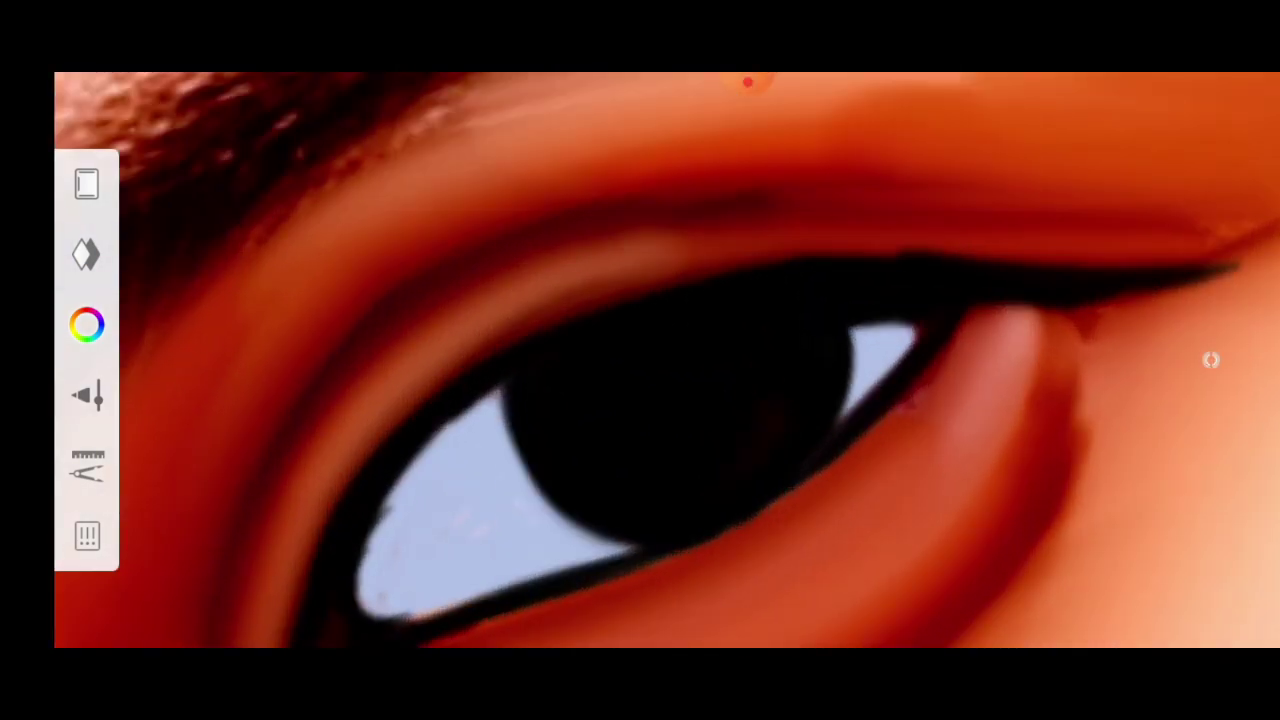
left_click(748, 82)
left_click(625, 357)
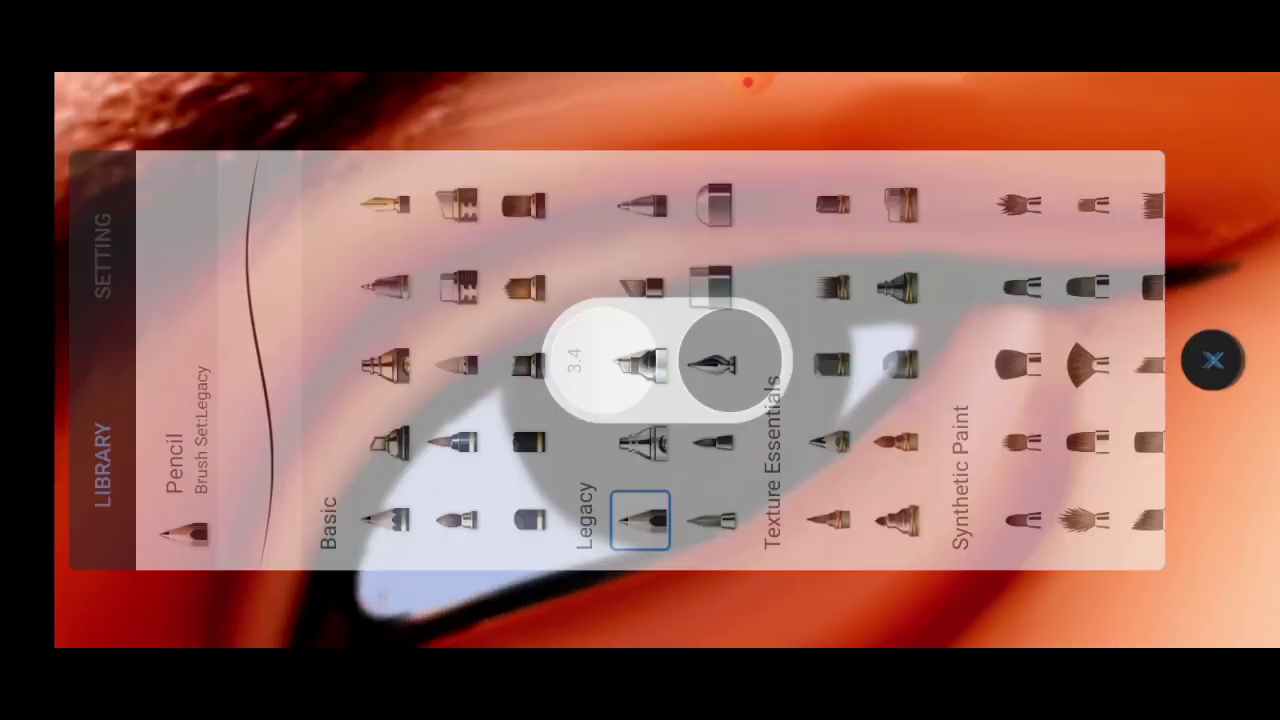
scroll(730, 360, "left", 2)
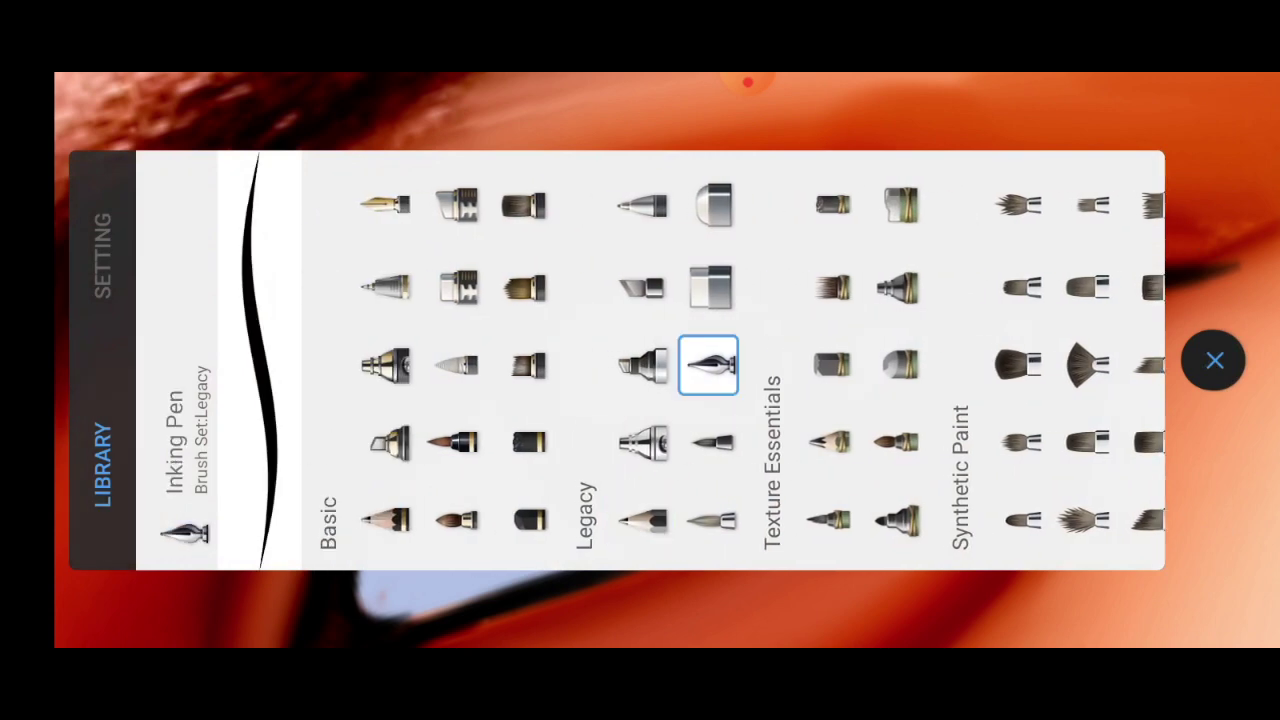
left_click(1214, 360)
Step: Mix an olive paint colour from a yellow hue in the colour picker
scroll(640, 360, "up", 5)
left_click(88, 323)
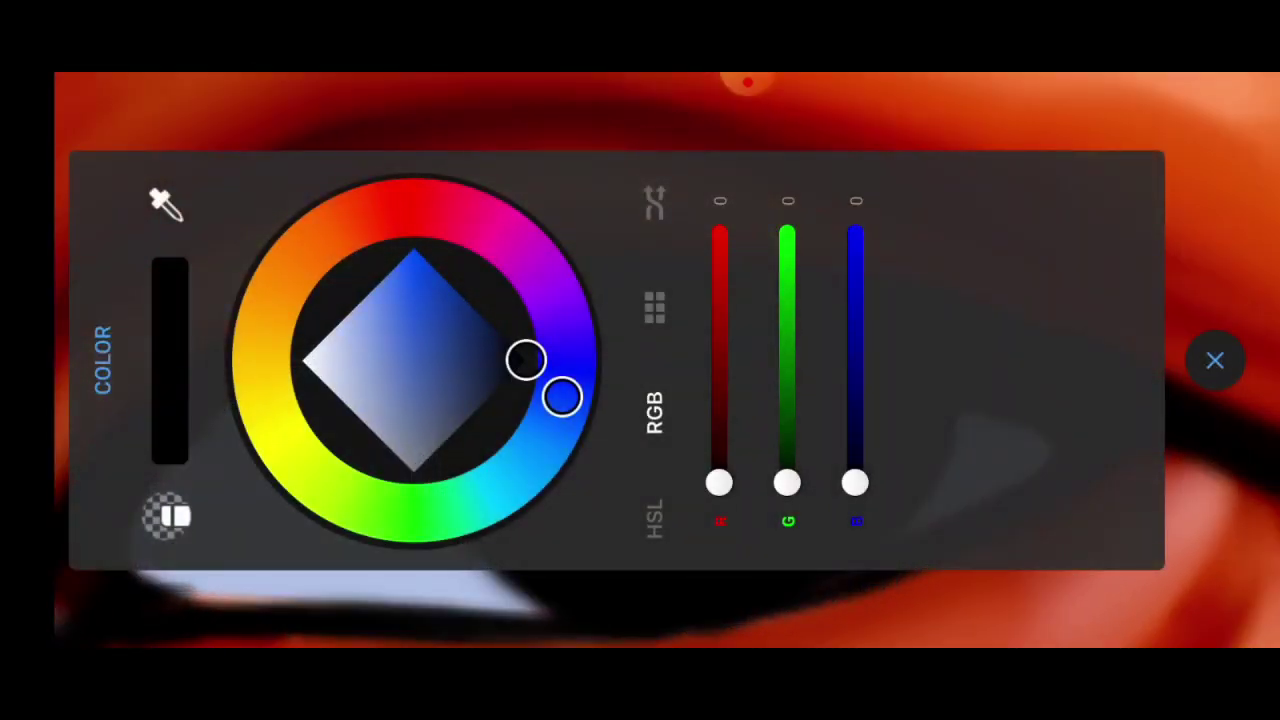
left_click(263, 386)
left_click(414, 249)
left_click(1214, 360)
Step: Paint olive fills across both irises, redoing the first stroke larger
scroll(640, 360, "up", 2)
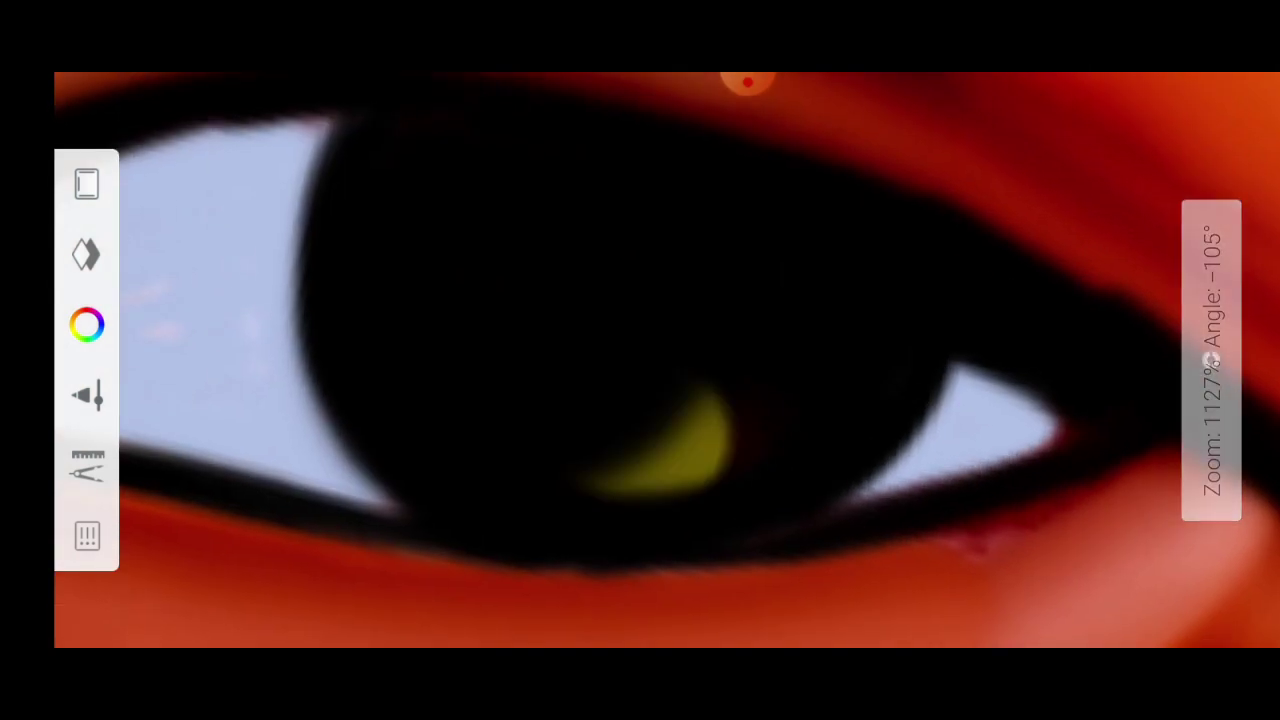
left_click_drag(590, 485, 750, 385)
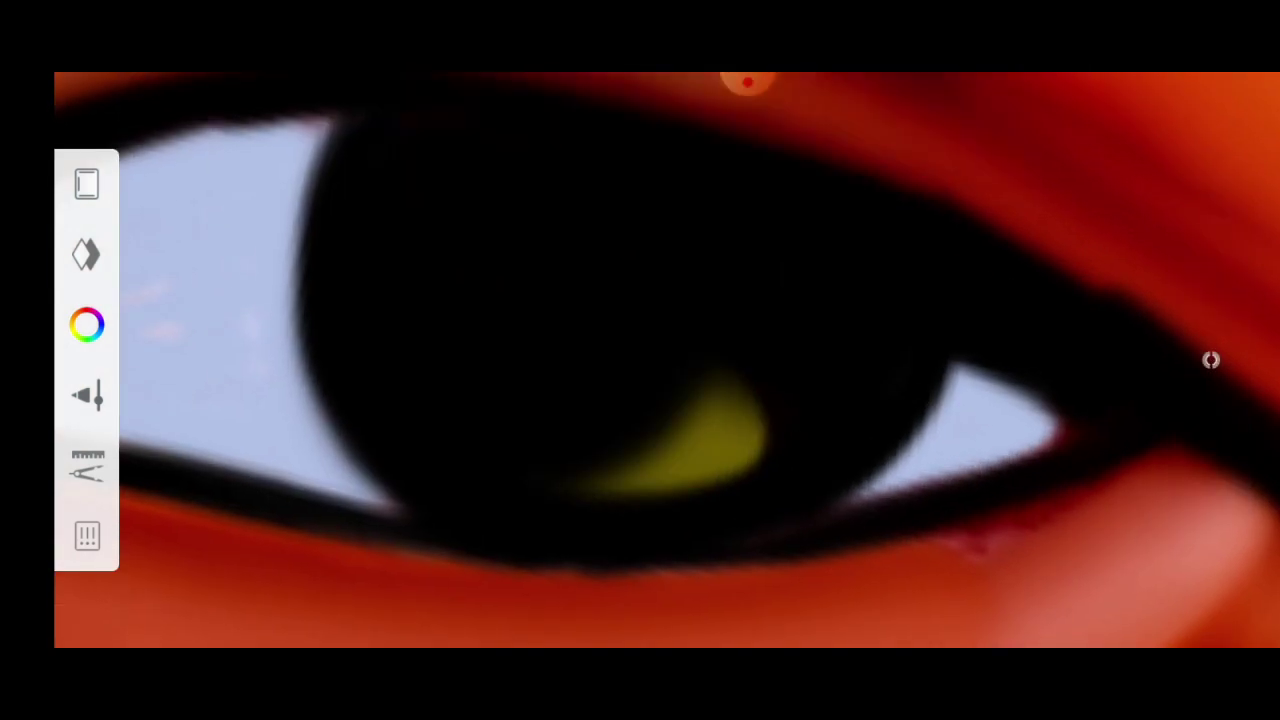
key("ctrl+z")
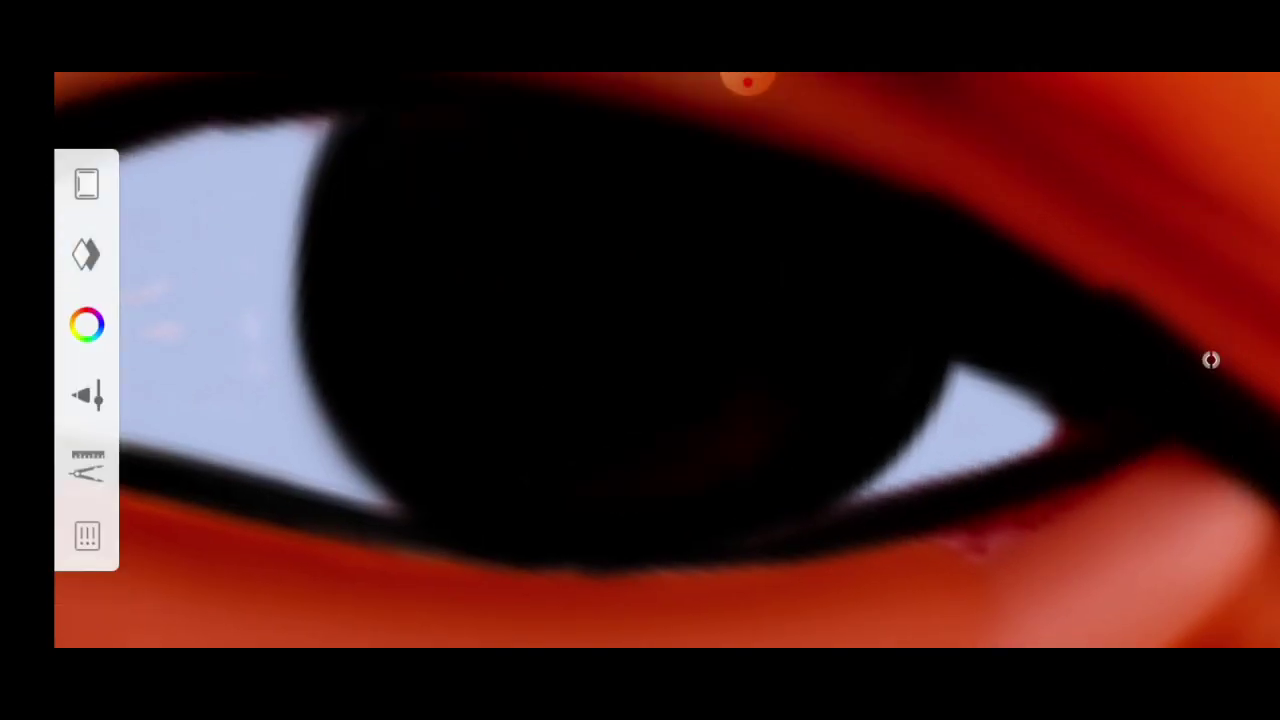
left_click_drag(760, 410, 440, 330)
scroll(640, 360, "down", 3)
scroll(640, 360, "down", 3)
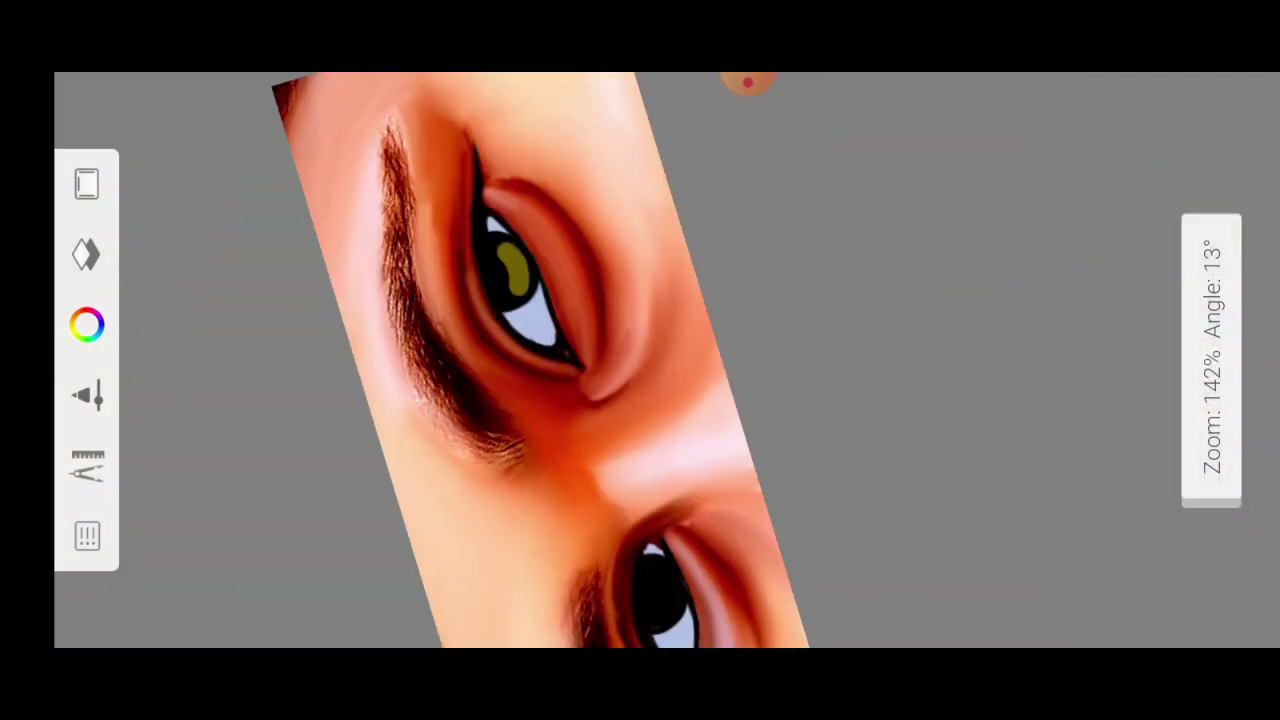
scroll(640, 360, "up", 3)
scroll(640, 360, "up", 5)
mouse_move(640, 320)
left_mouse_down()
mouse_move(800, 450)
mouse_move(580, 480)
left_mouse_up()
scroll(640, 360, "down", 5)
scroll(640, 360, "down", 3)
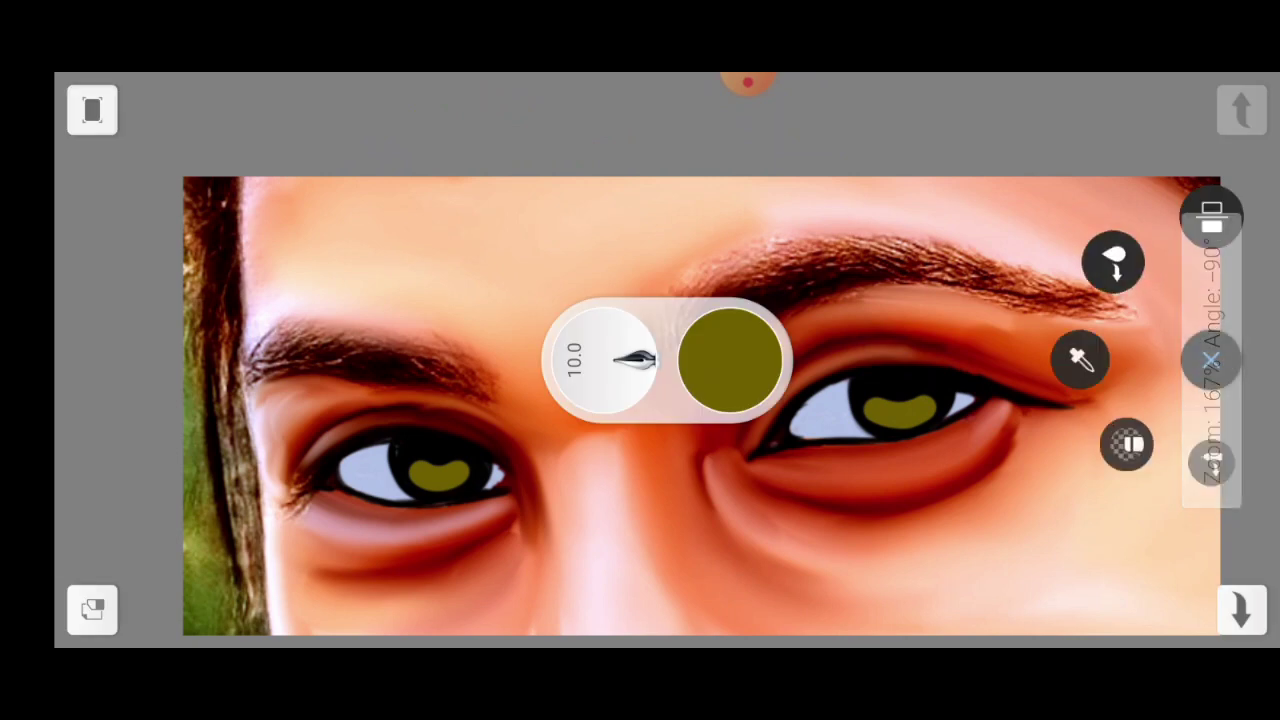
Step: Switch to the Smudge Round Bristle brush to soften the iris edges
left_click(629, 357)
scroll(650, 360, "right", 5)
scroll(650, 360, "right", 5)
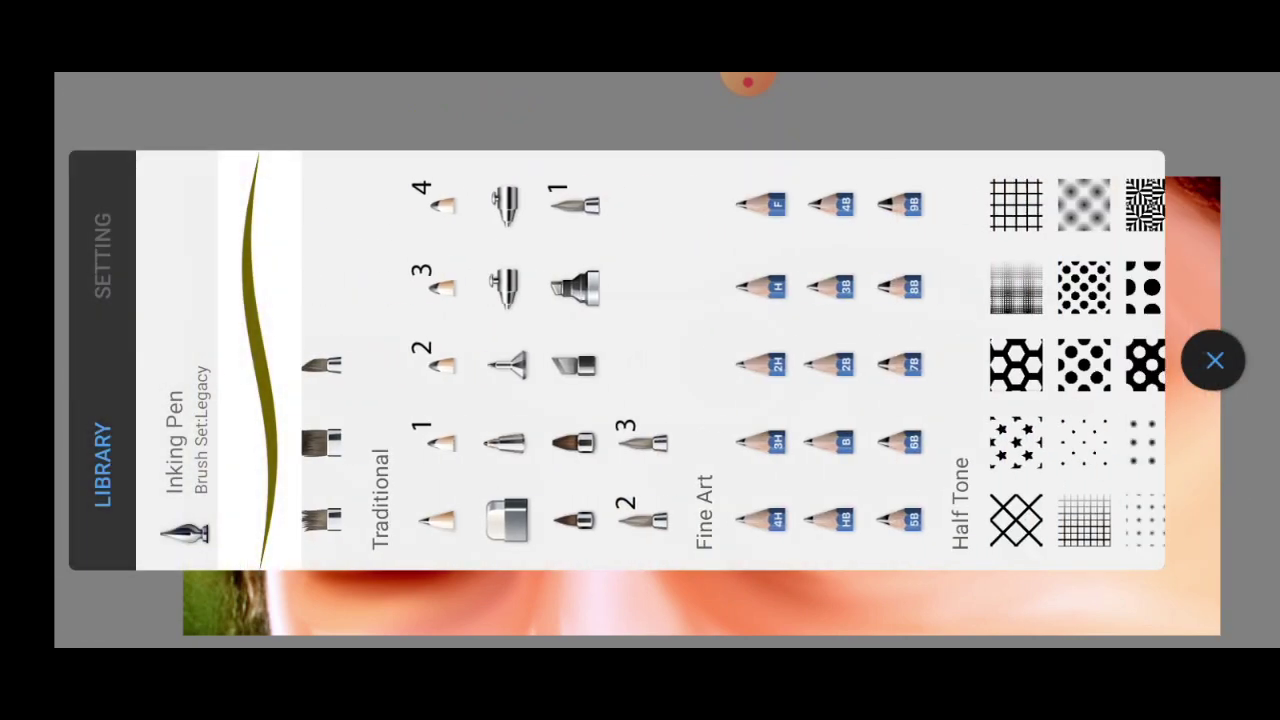
scroll(650, 360, "right", 5)
scroll(650, 360, "right", 5)
left_click(831, 442)
left_click(1214, 360)
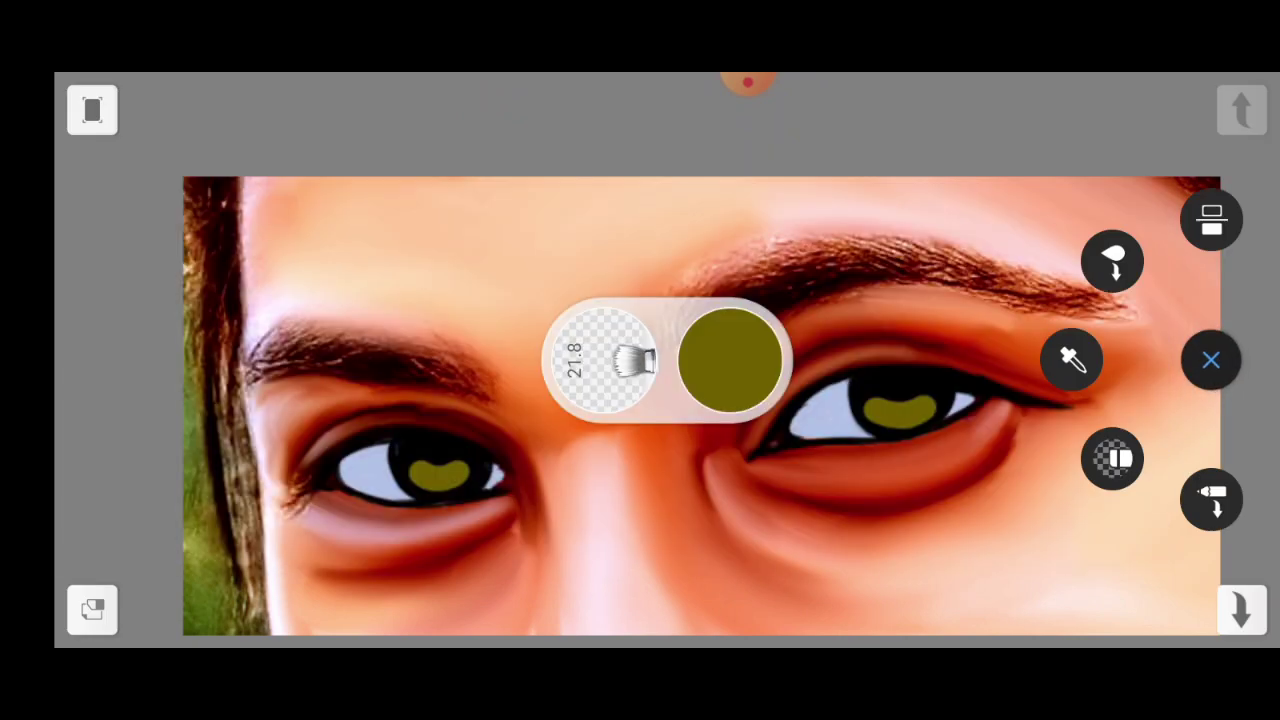
scroll(640, 360, "up", 3)
scroll(640, 360, "up", 4)
scroll(640, 360, "up", 3)
scroll(640, 360, "up", 2)
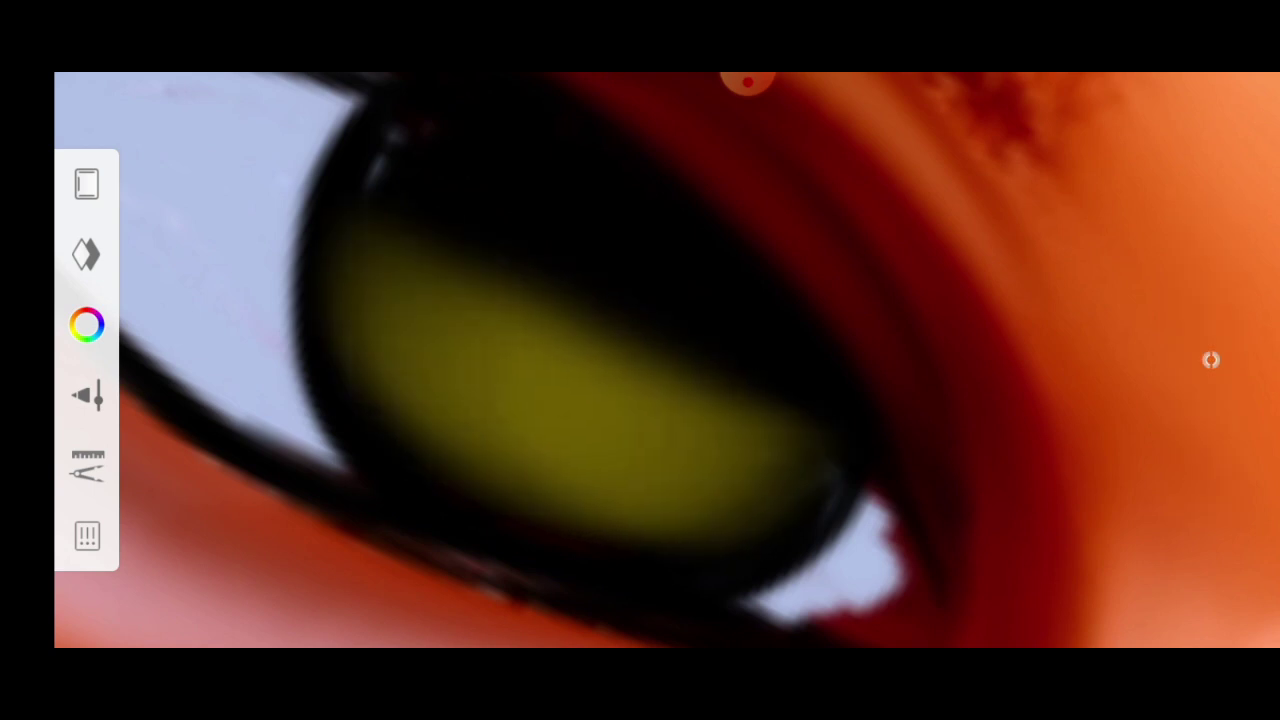
scroll(640, 360, "down", 4)
scroll(640, 360, "down", 5)
scroll(640, 360, "down", 1)
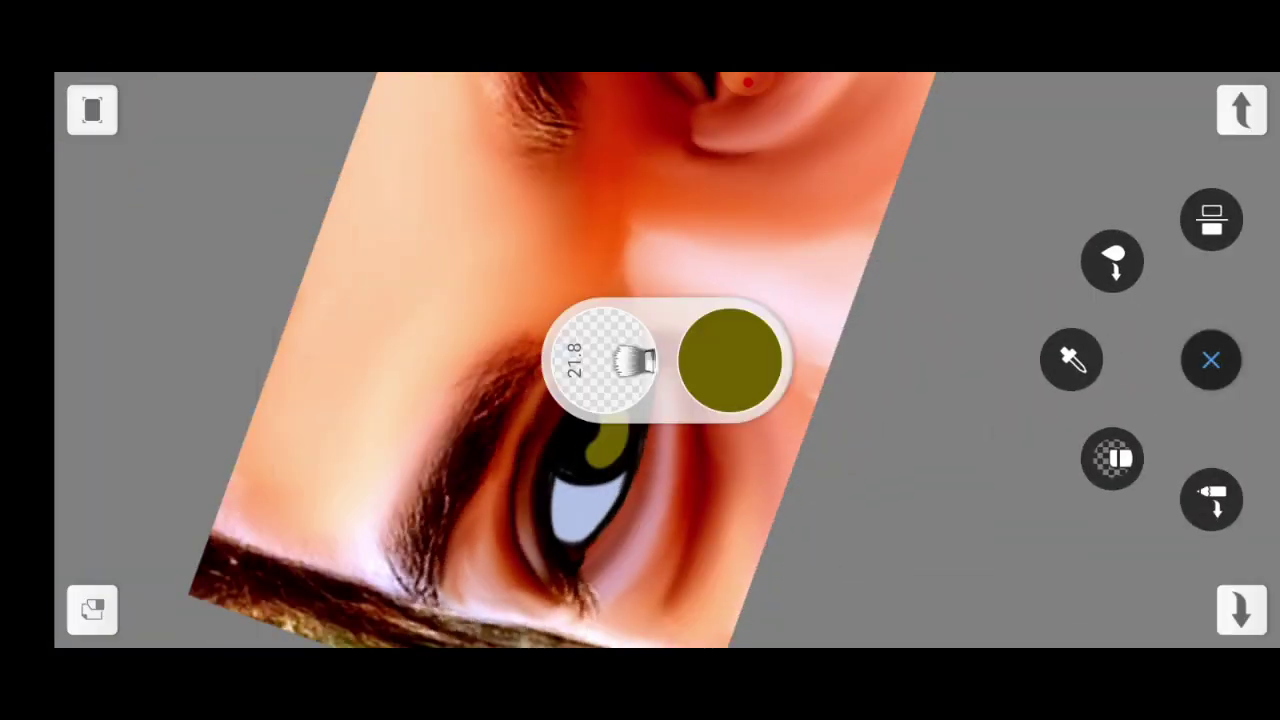
scroll(640, 360, "up", 5)
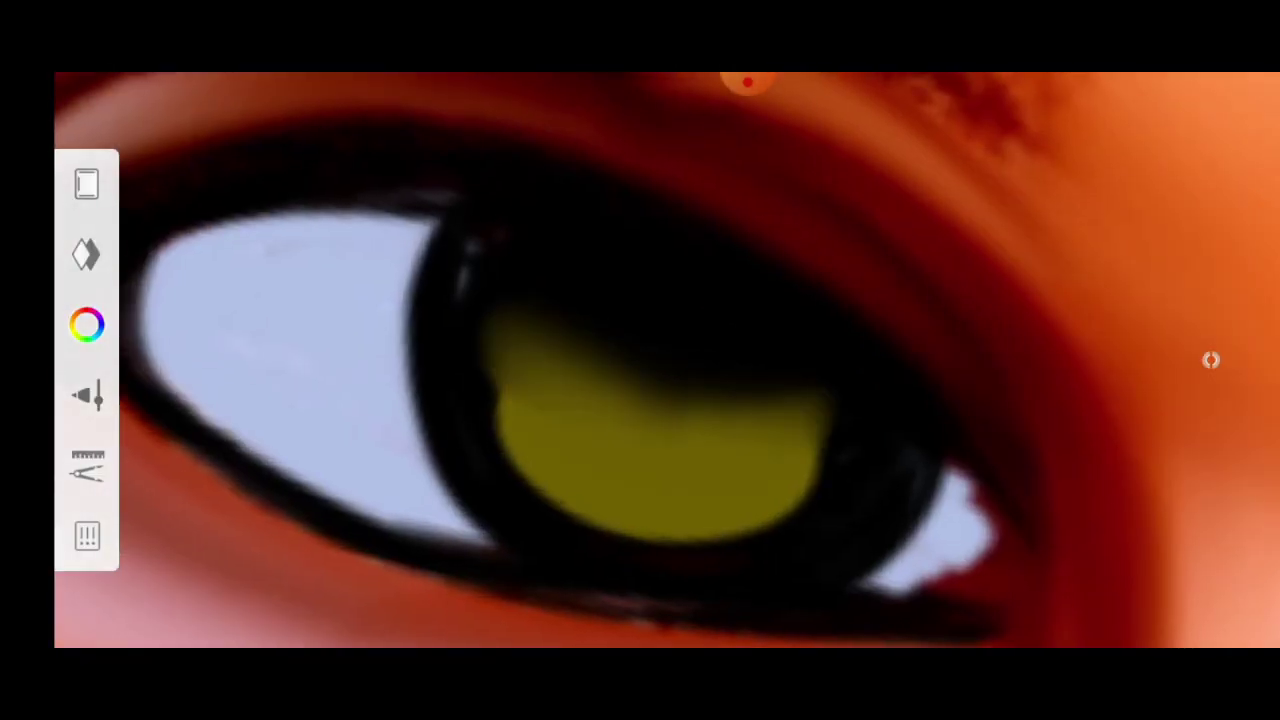
scroll(640, 360, "down", 3)
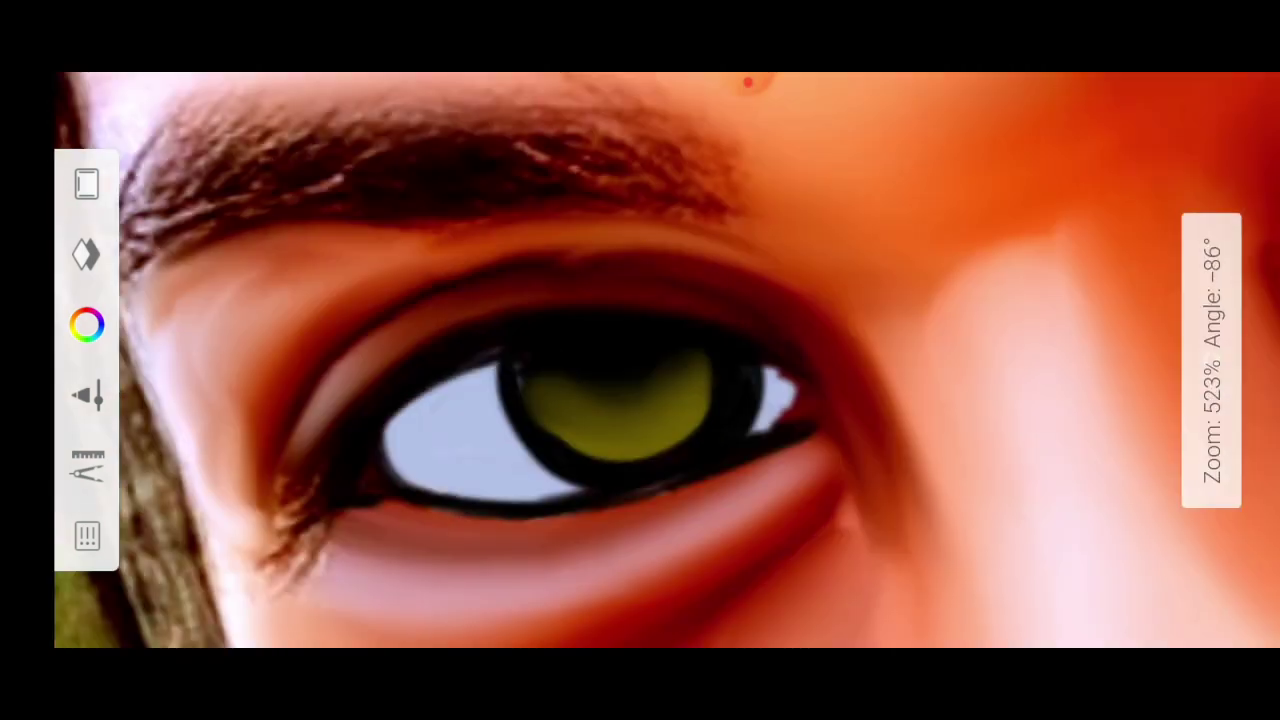
scroll(640, 360, "down", 1)
scroll(640, 360, "down", 3)
scroll(640, 360, "up", 3)
scroll(640, 360, "up", 3)
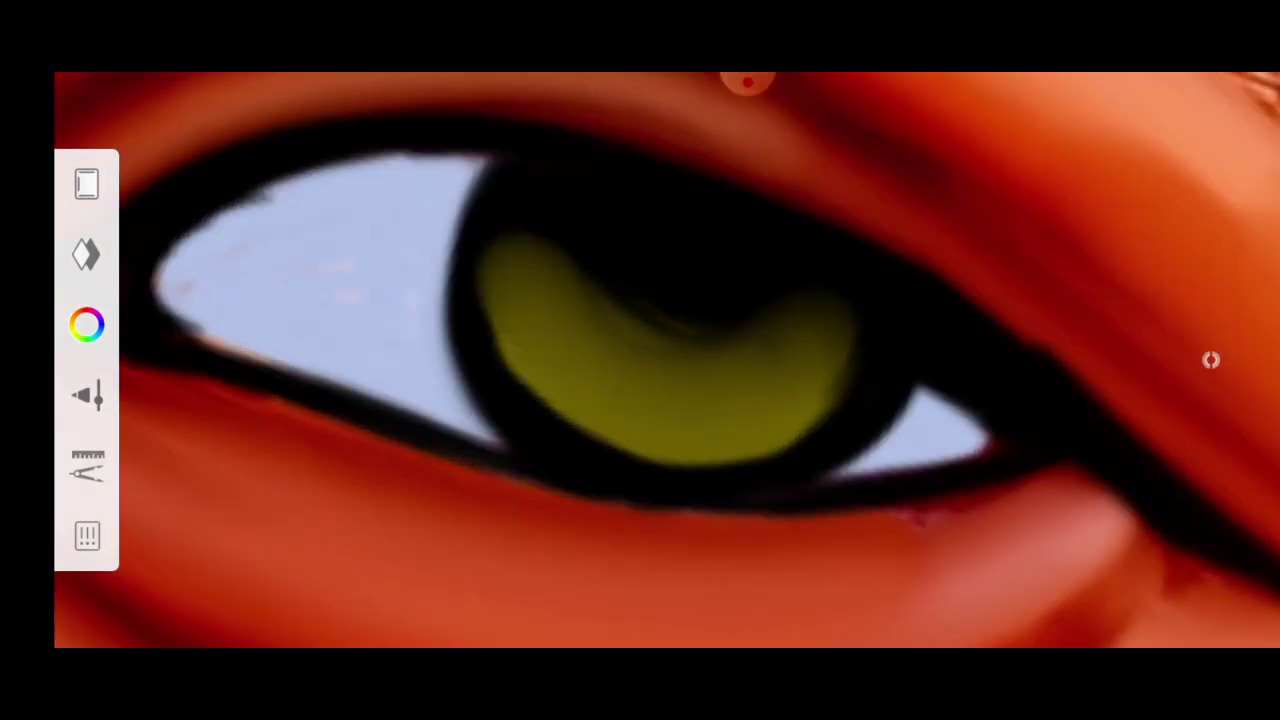
scroll(640, 360, "down", 3)
scroll(640, 360, "down", 2)
scroll(640, 360, "up", 1)
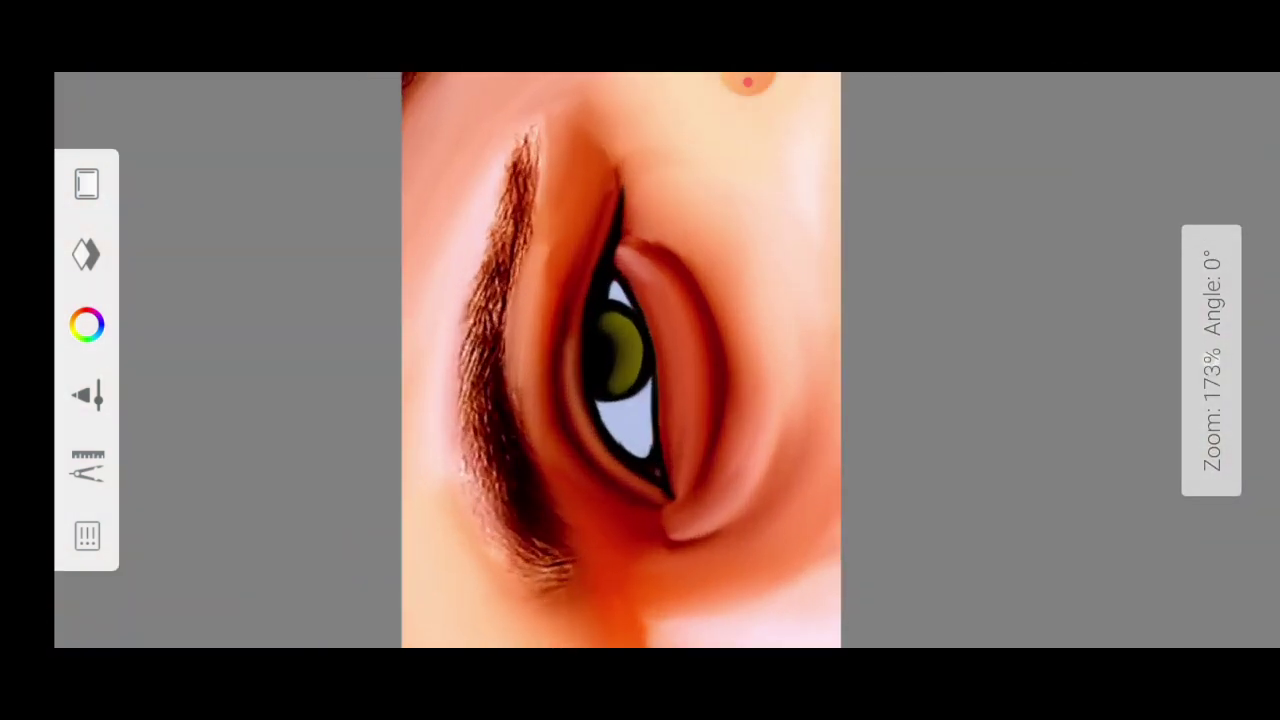
Step: Set the paint colour to white for the catchlights
left_click(86, 325)
left_click(1215, 360)
scroll(640, 360, "up", 3)
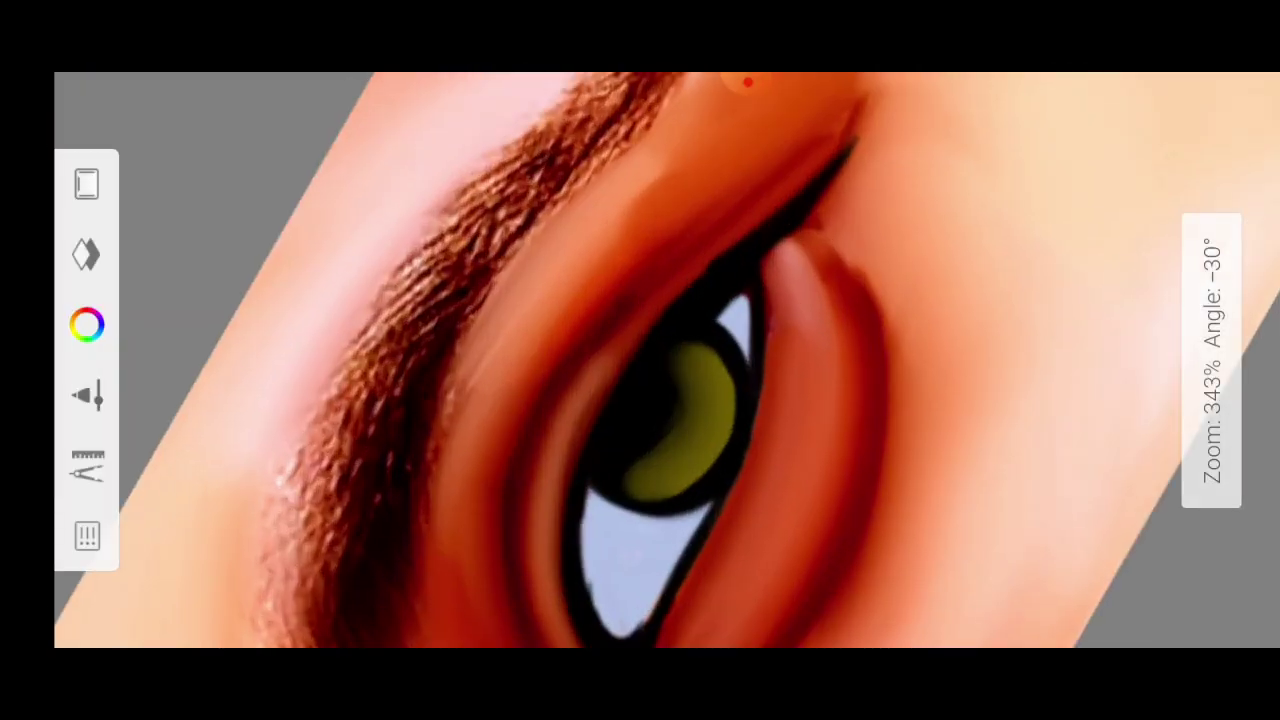
scroll(640, 360, "up", 2)
scroll(640, 360, "up", 3)
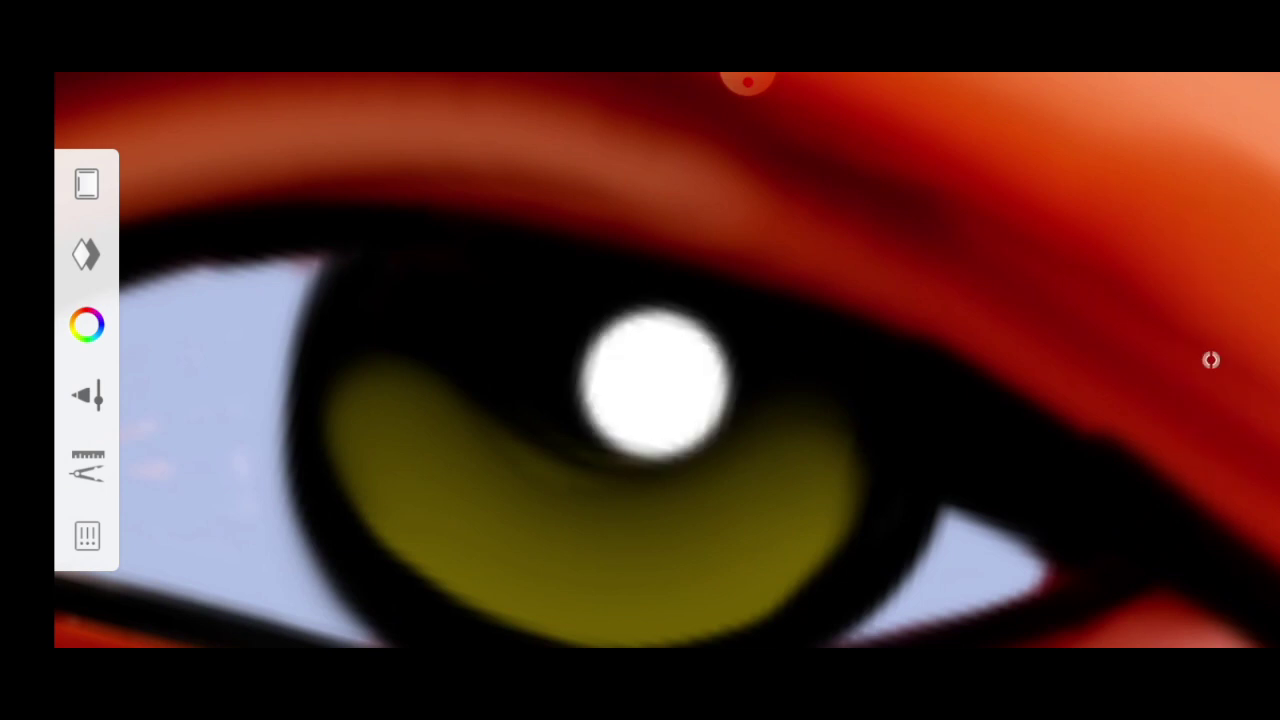
Step: Dab small white highlight dots onto each olive iris
scroll(640, 360, "up", 1)
left_click(712, 424)
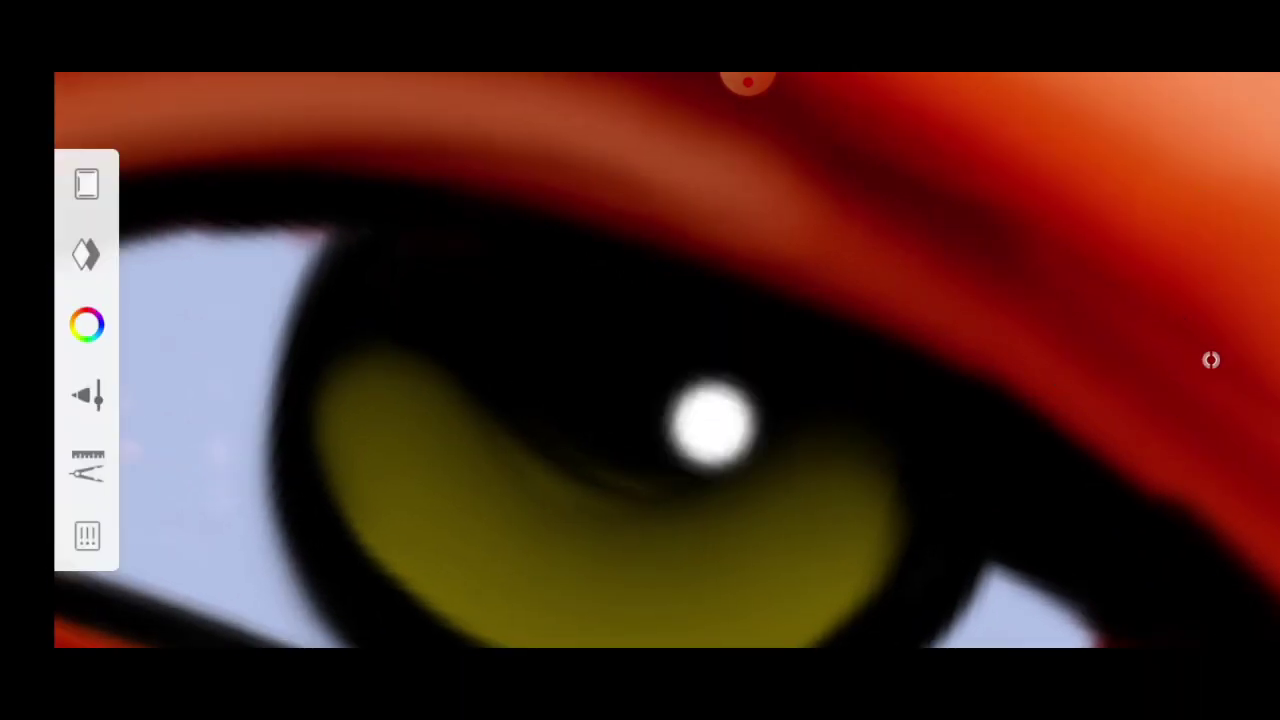
scroll(640, 360, "down", 2)
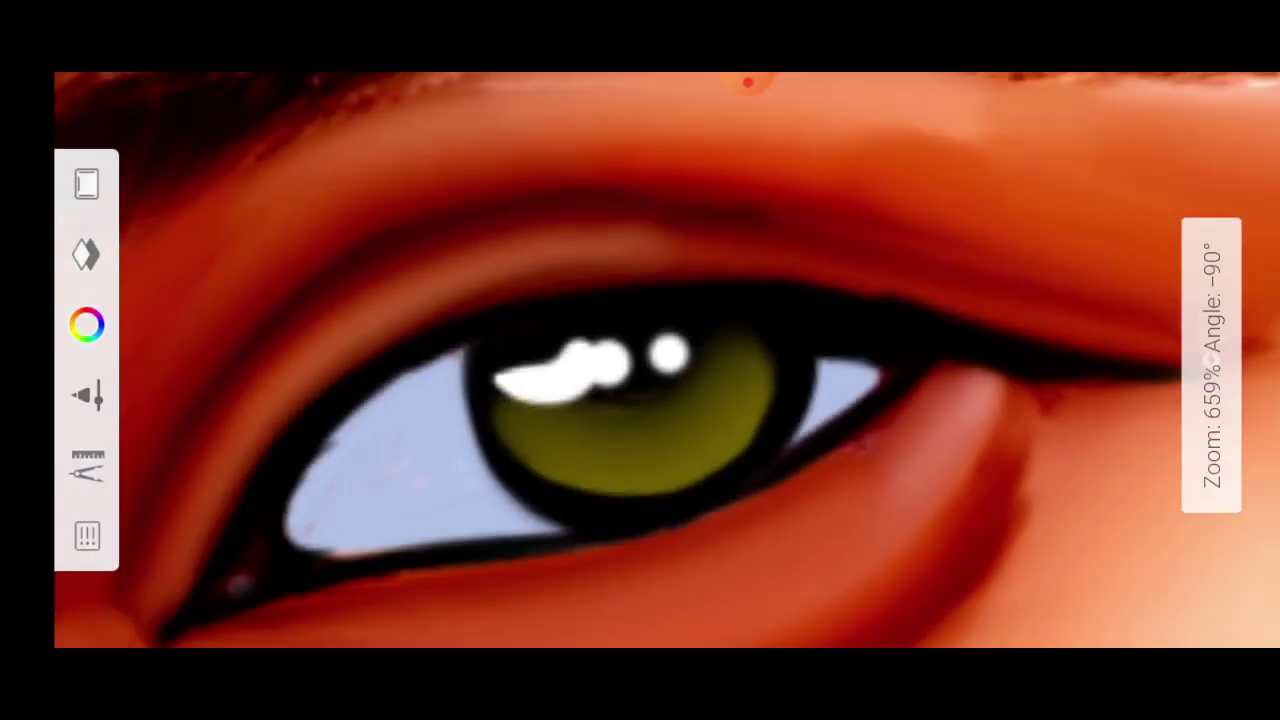
scroll(640, 360, "down", 2)
scroll(640, 360, "down", 3)
scroll(640, 360, "down", 1)
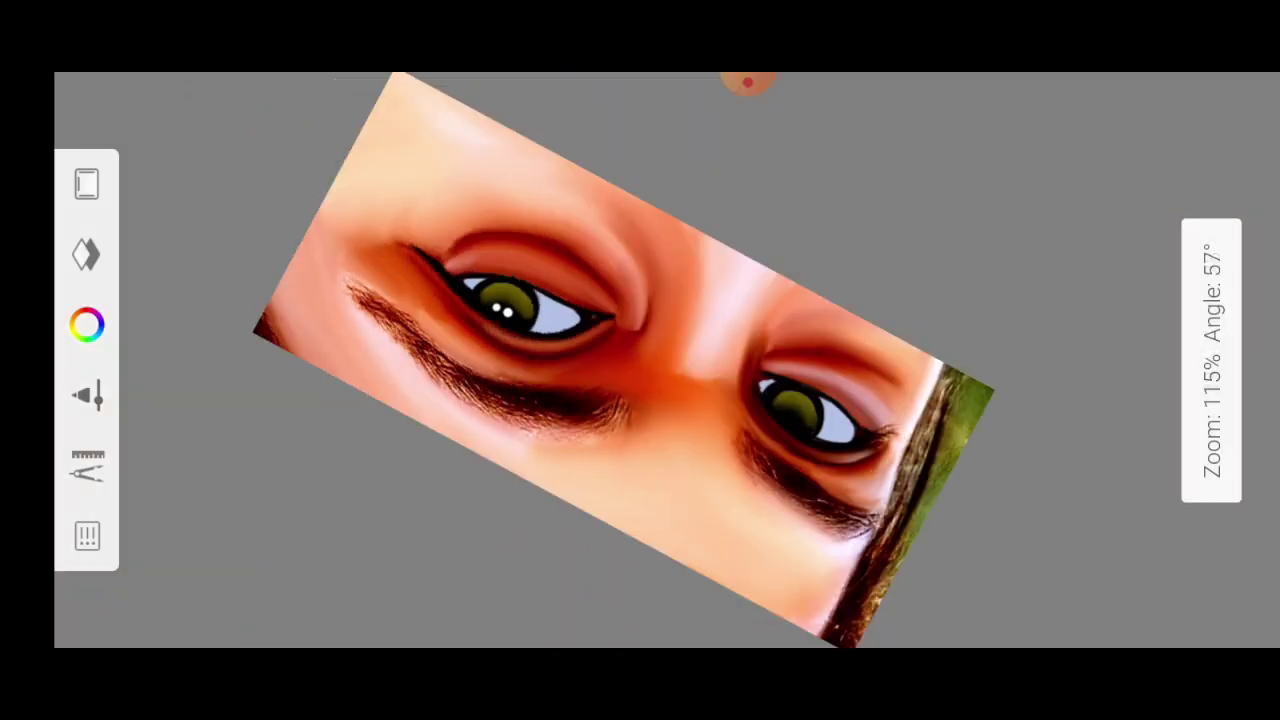
scroll(640, 360, "up", 2)
scroll(640, 360, "up", 1)
scroll(640, 360, "up", 1)
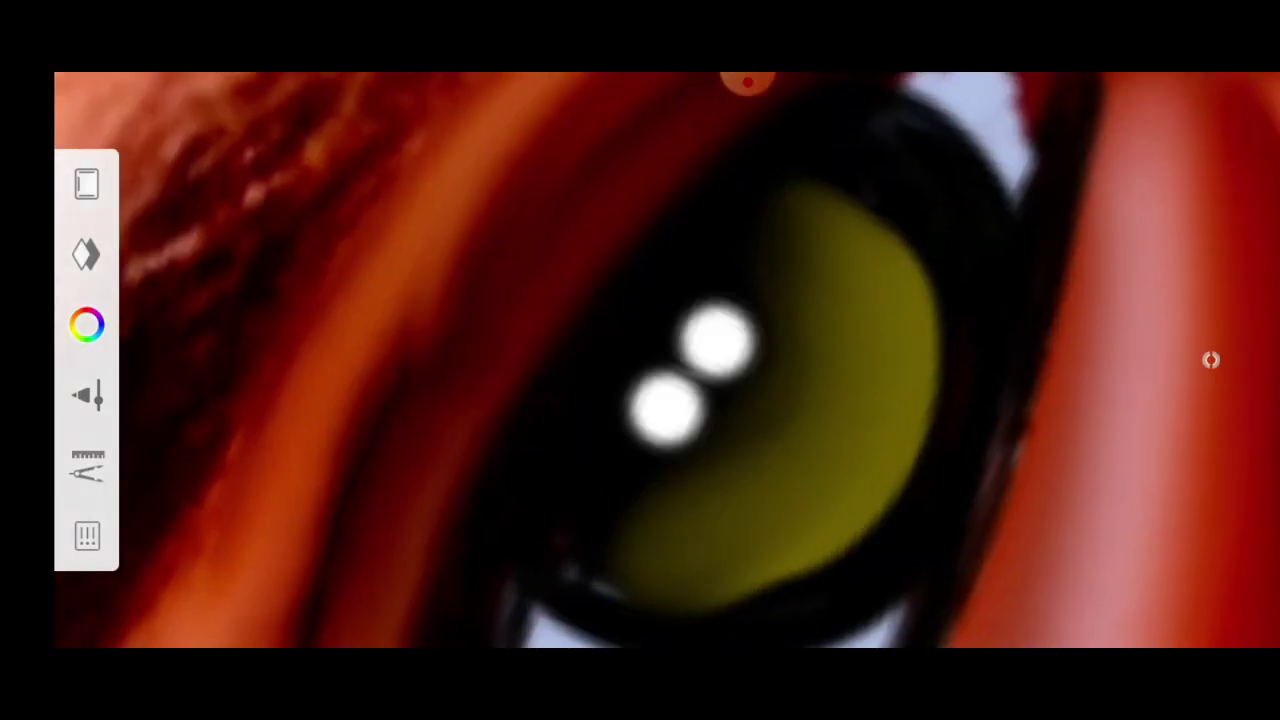
scroll(640, 360, "down", 2)
scroll(640, 360, "down", 2)
scroll(640, 360, "down", 1)
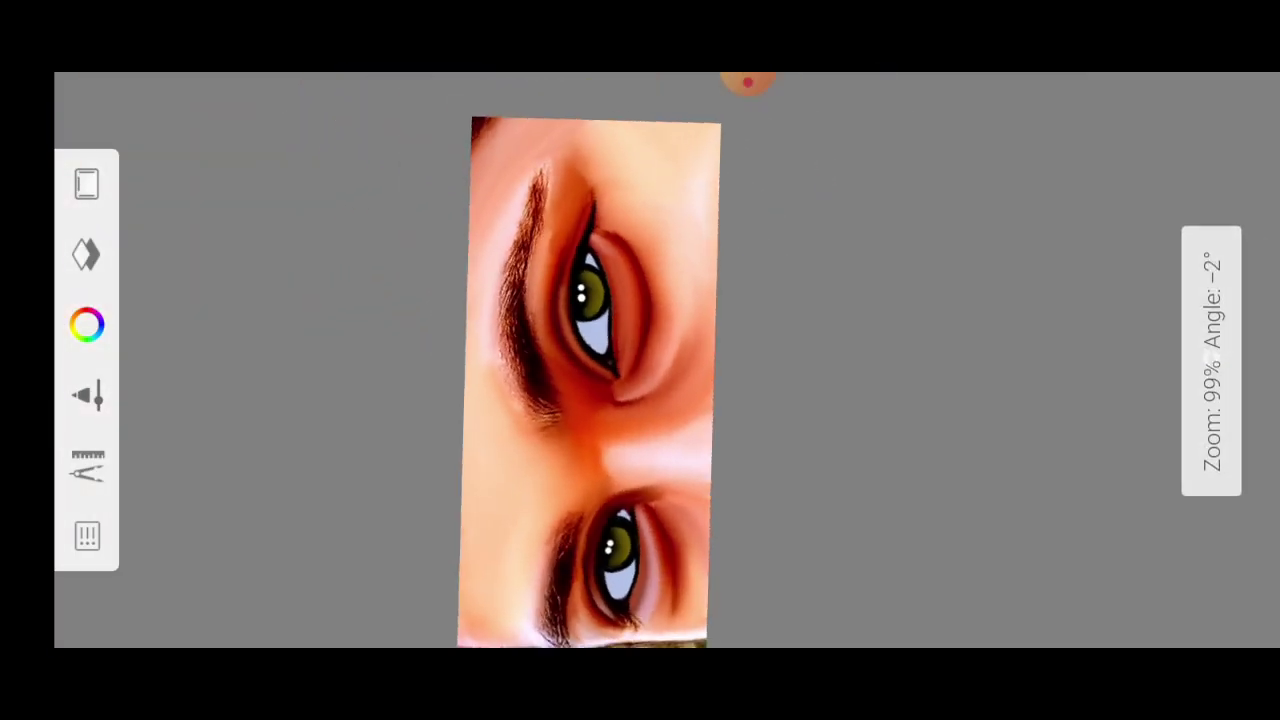
left_click(86, 255)
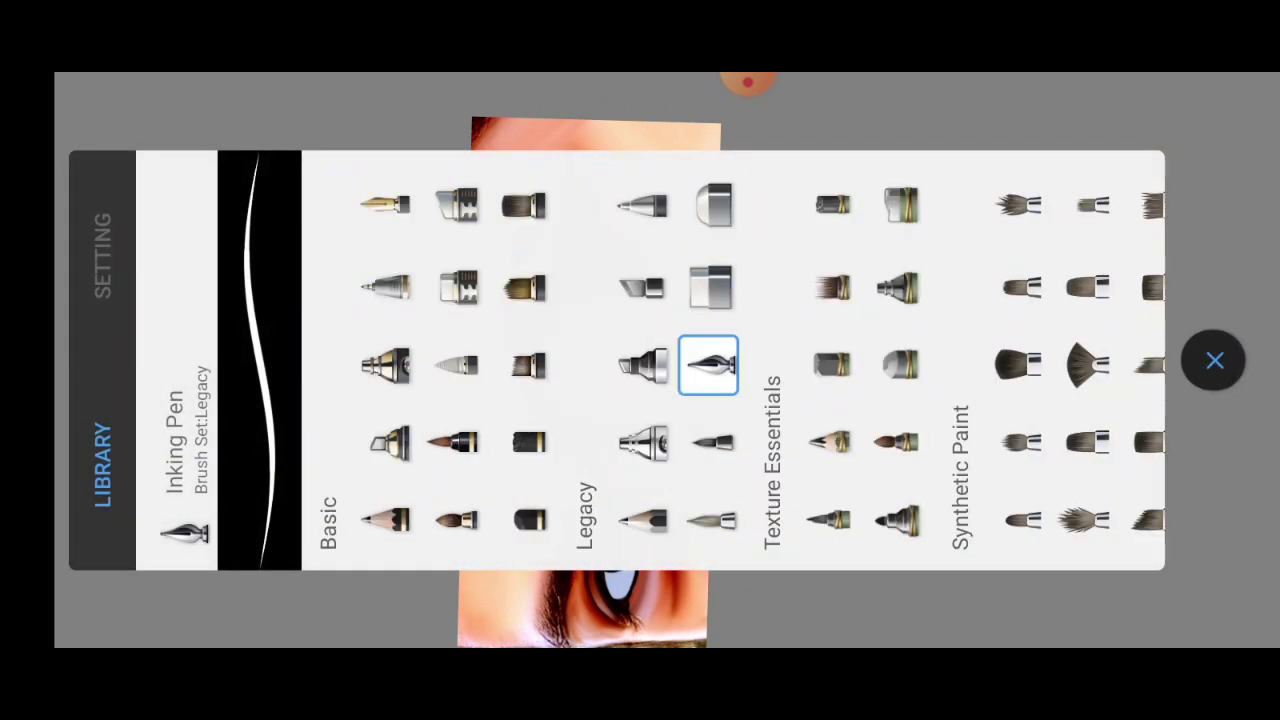
Step: Choose the Designer set's Medium Tip Marker and recheck it in the Brush Library
scroll(730, 360, "right", 10)
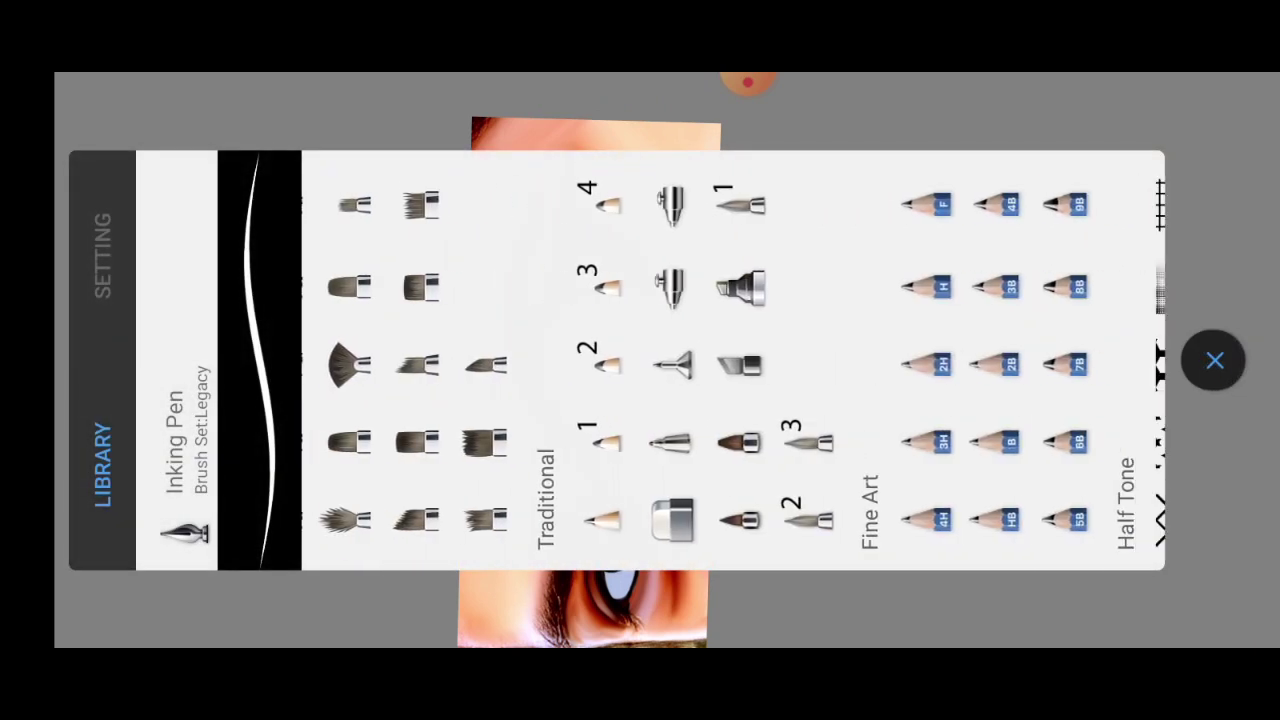
scroll(730, 360, "right", 10)
scroll(730, 360, "right", 10)
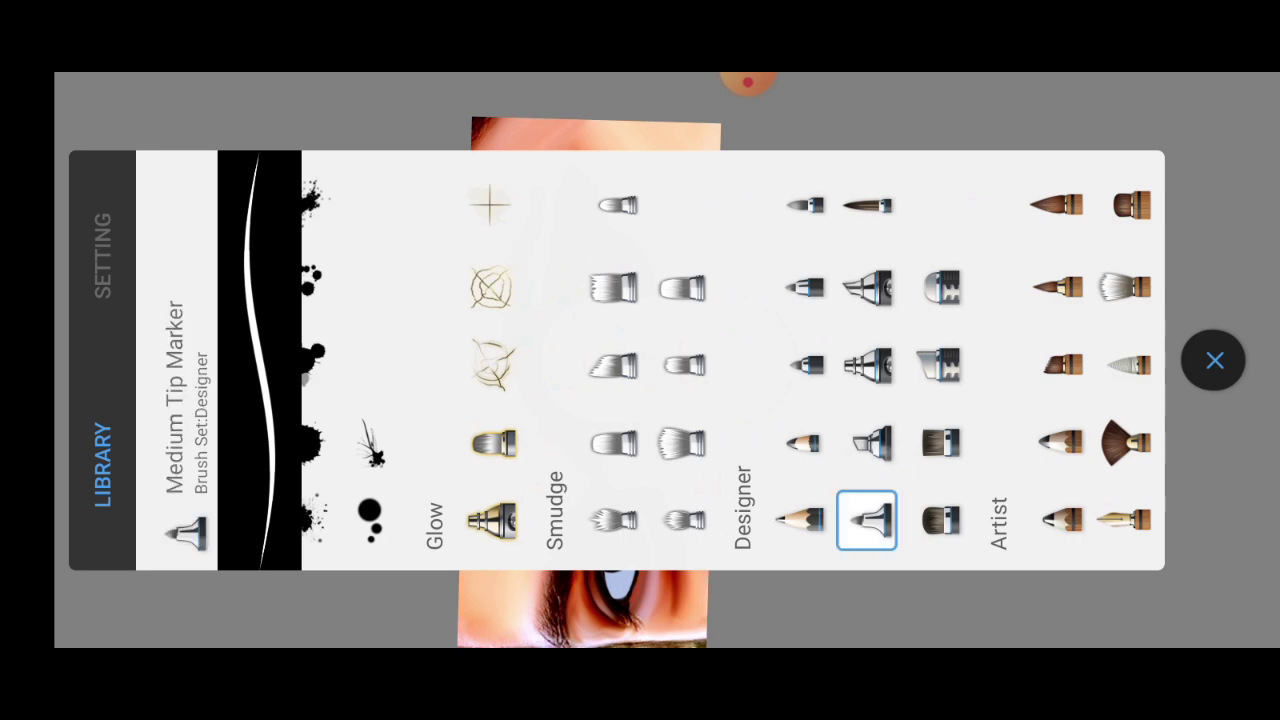
left_click(1214, 360)
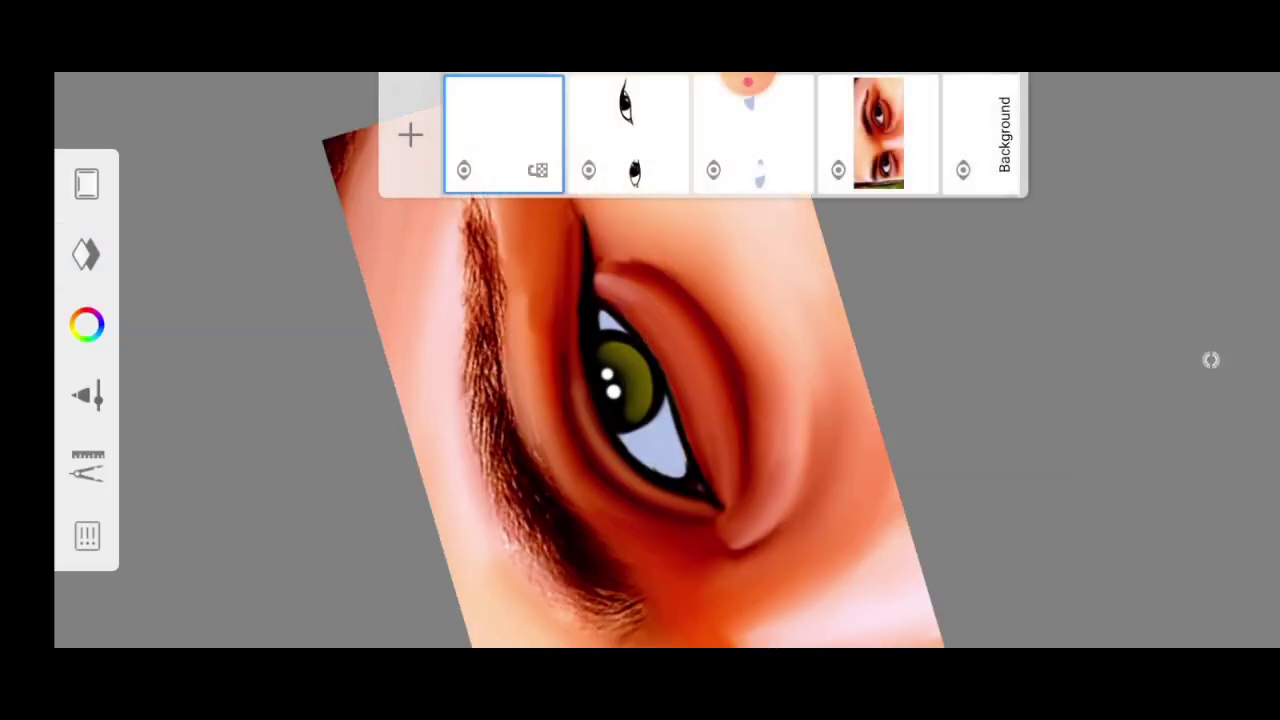
left_click(1211, 360)
left_click(1211, 503)
left_click_drag(900, 360, 400, 360)
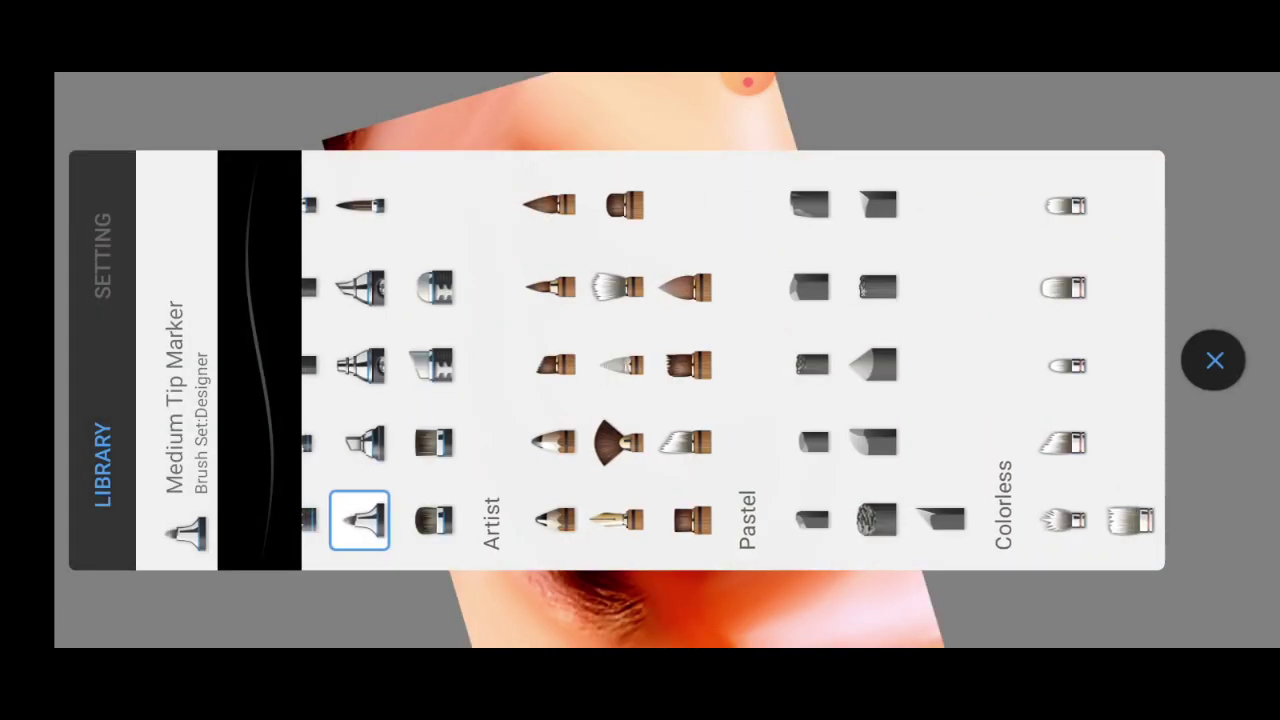
left_click(1214, 360)
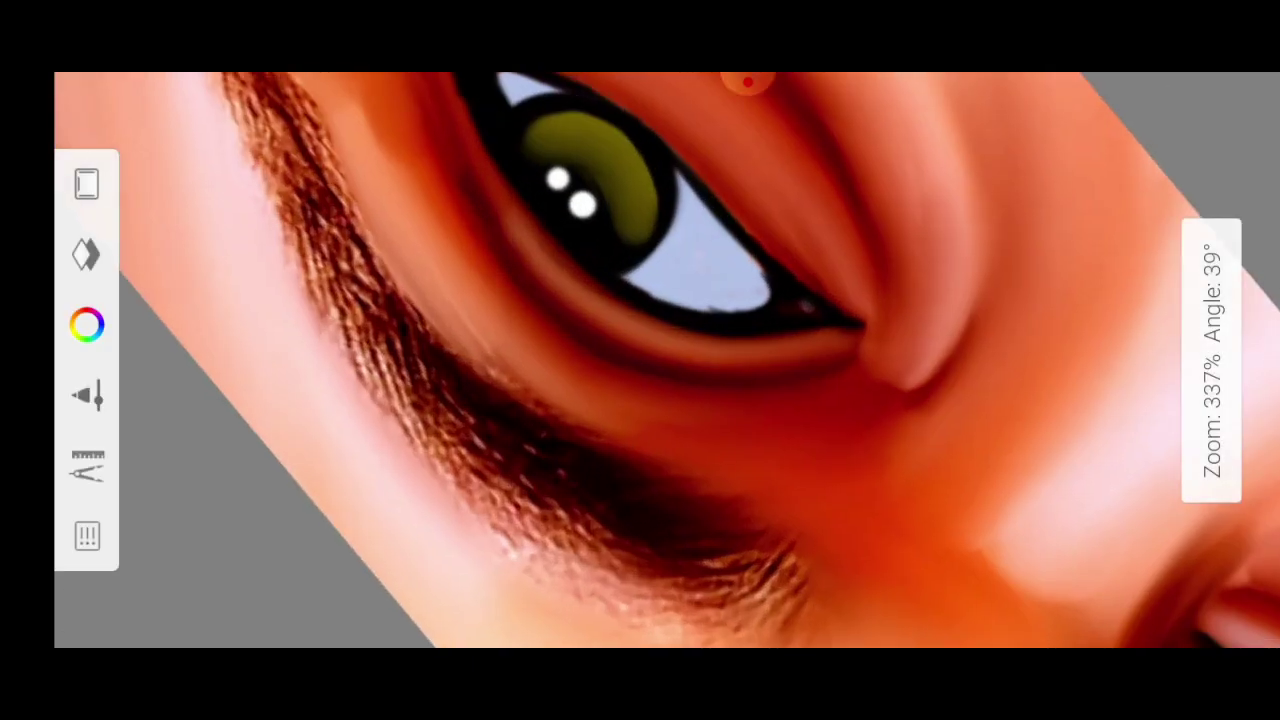
Step: Zoom in and out around the eyebrow to inspect it, then show the layer list
scroll(640, 360, "up", 2)
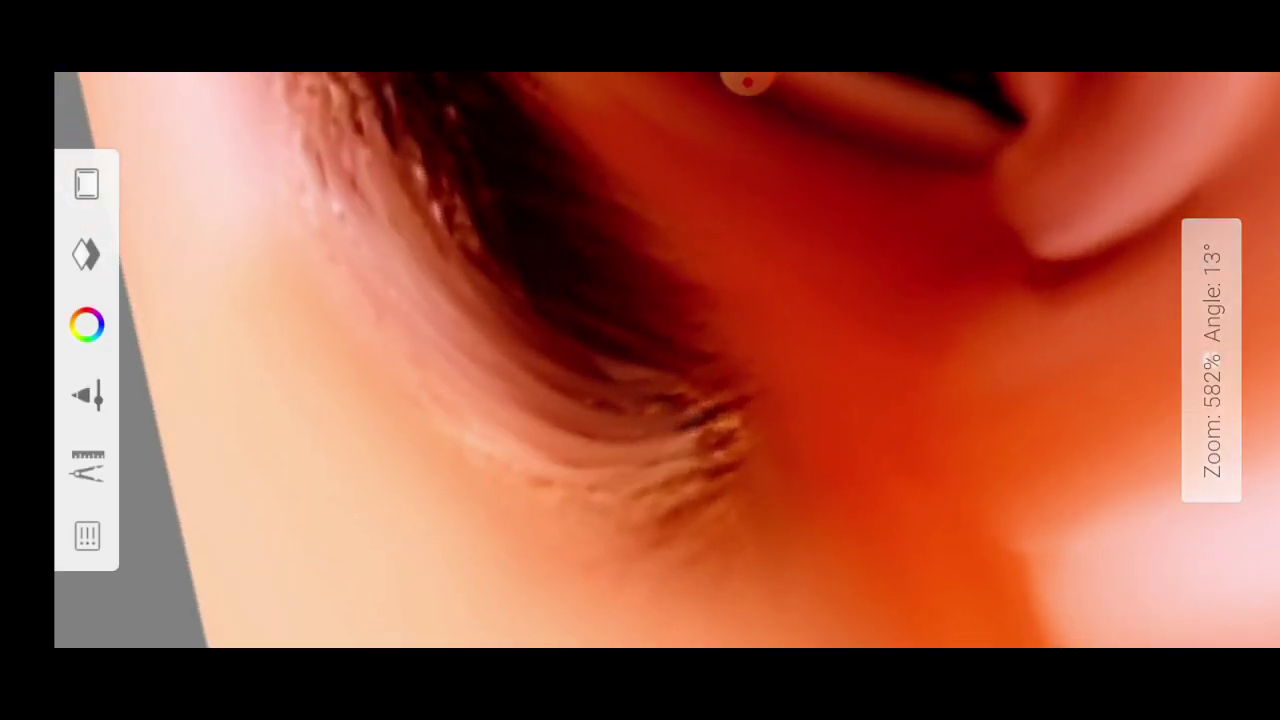
scroll(640, 360, "down", 2)
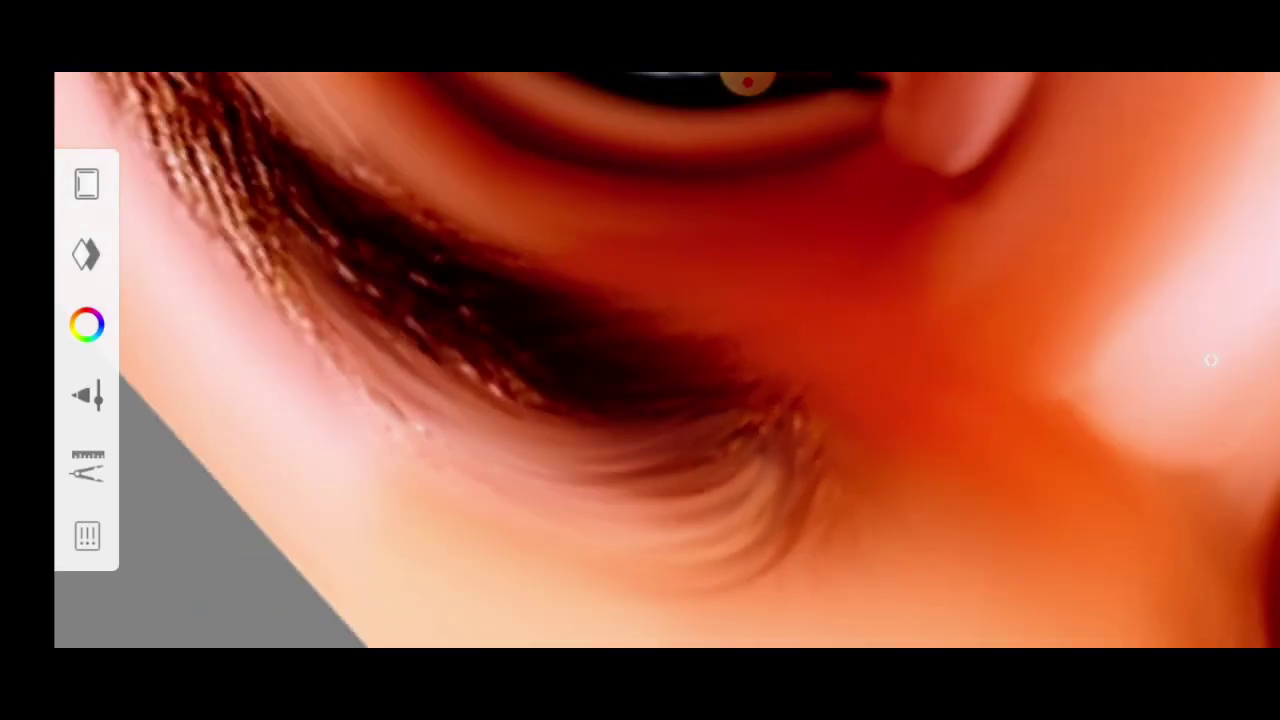
scroll(640, 360, "down", 2)
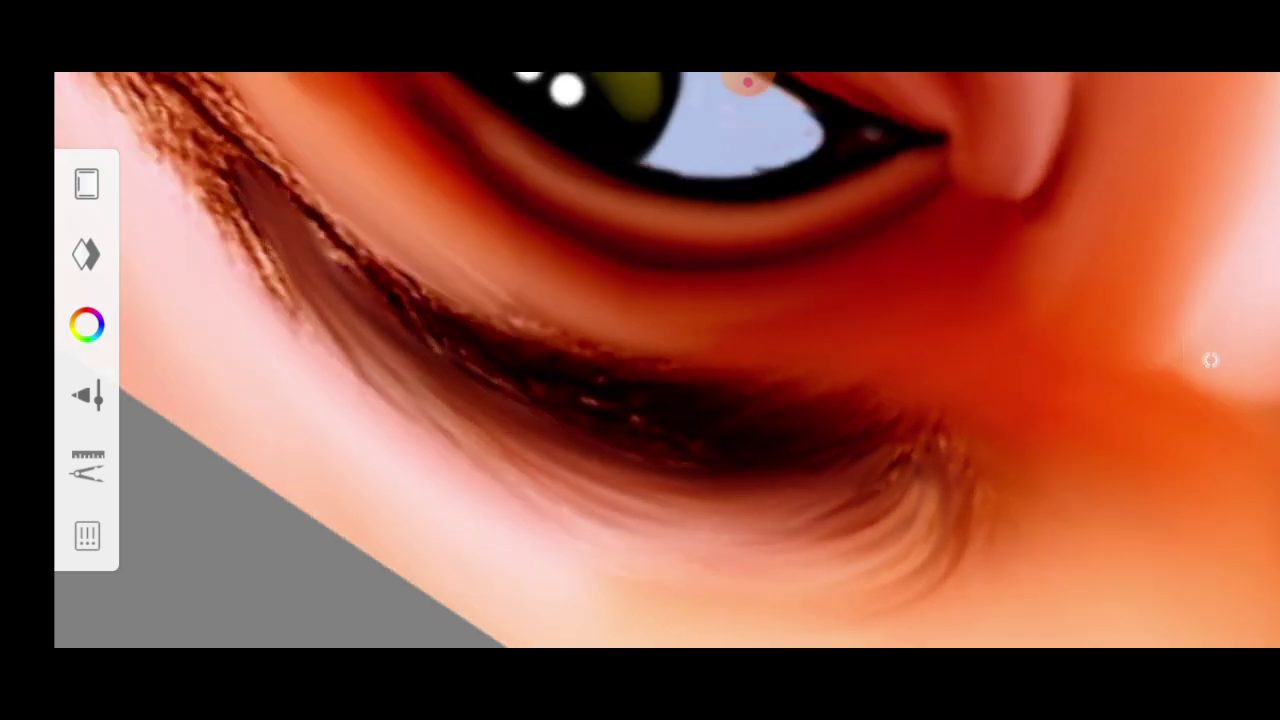
scroll(640, 360, "down", 1)
scroll(640, 360, "up", 1)
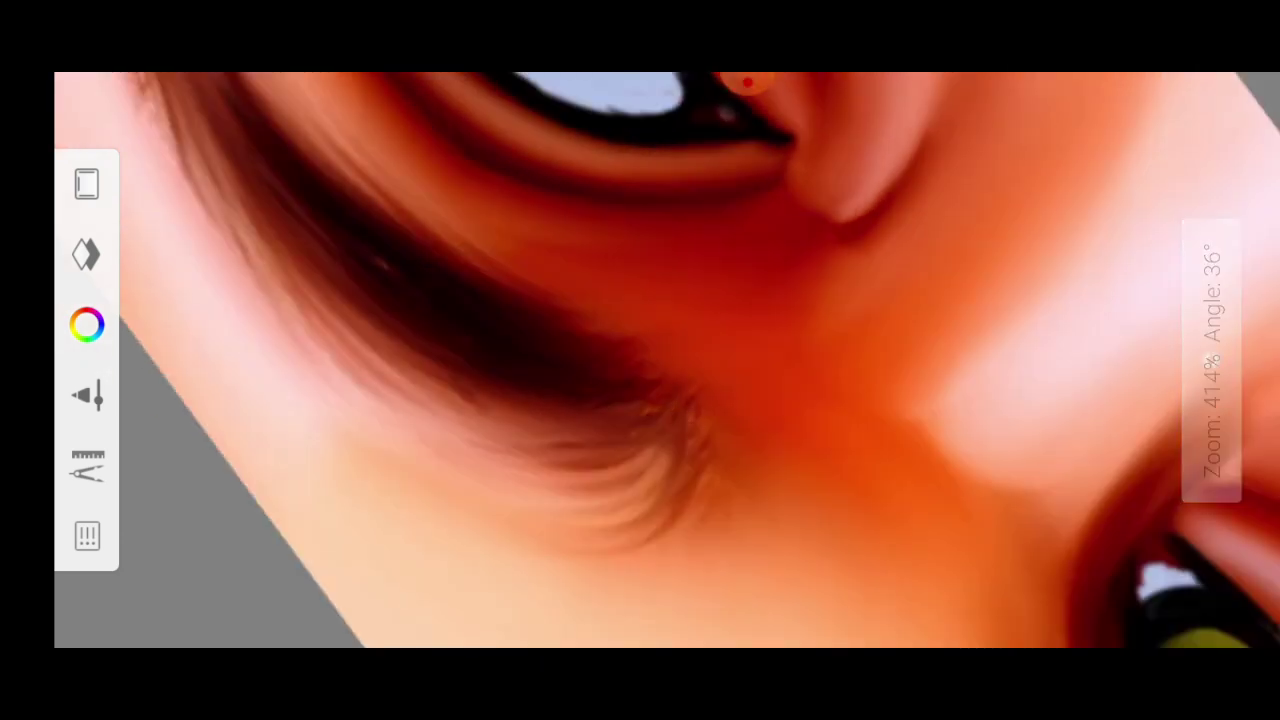
scroll(640, 360, "up", 1)
scroll(640, 360, "down", 1)
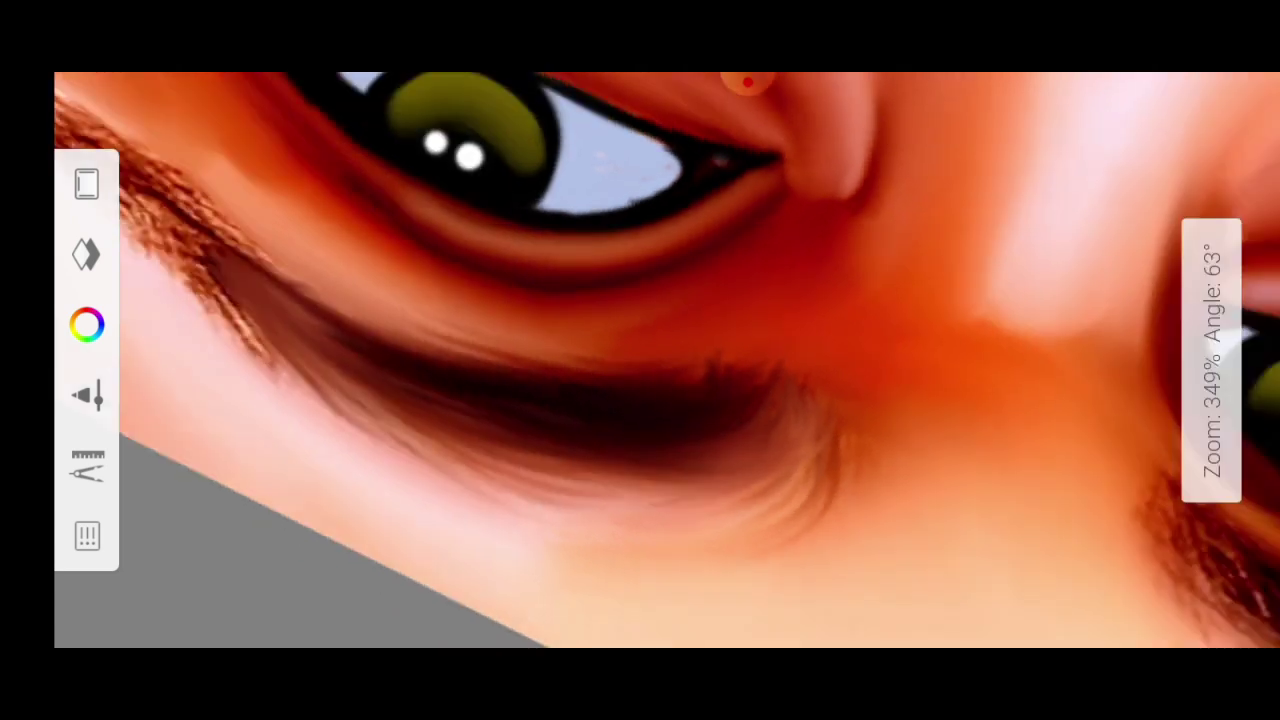
scroll(640, 360, "down", 1)
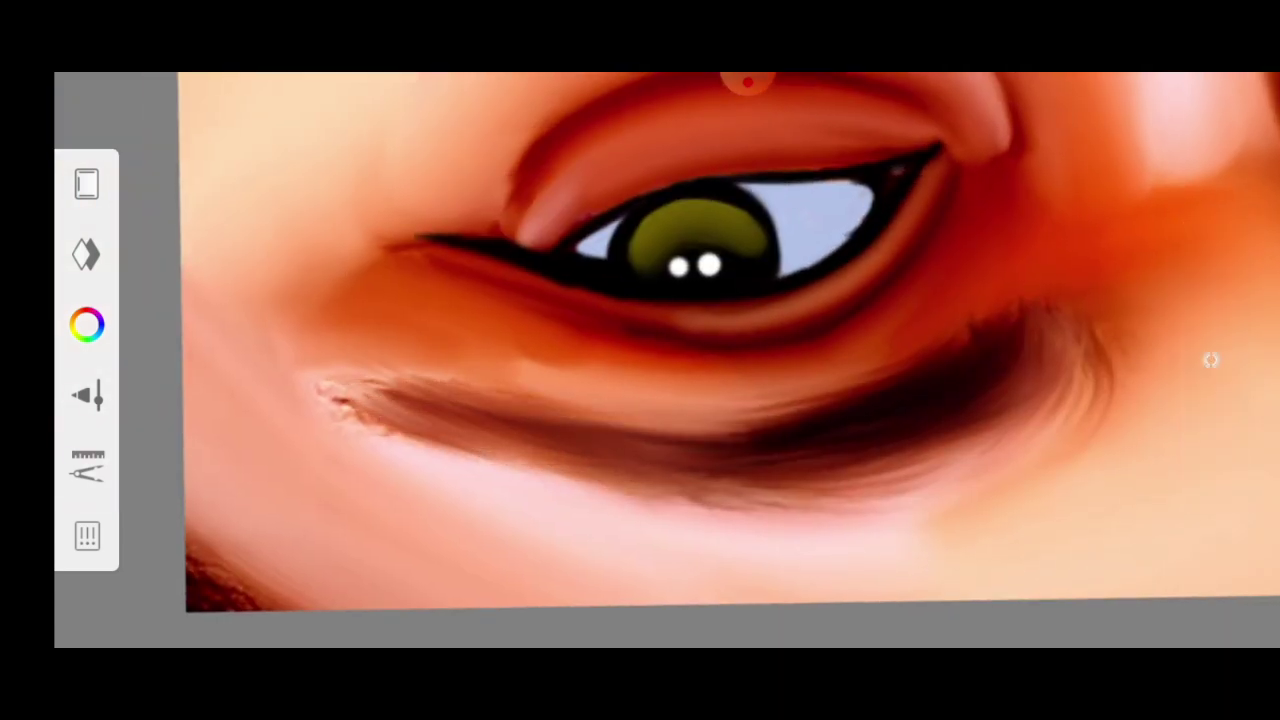
scroll(640, 360, "down", 1)
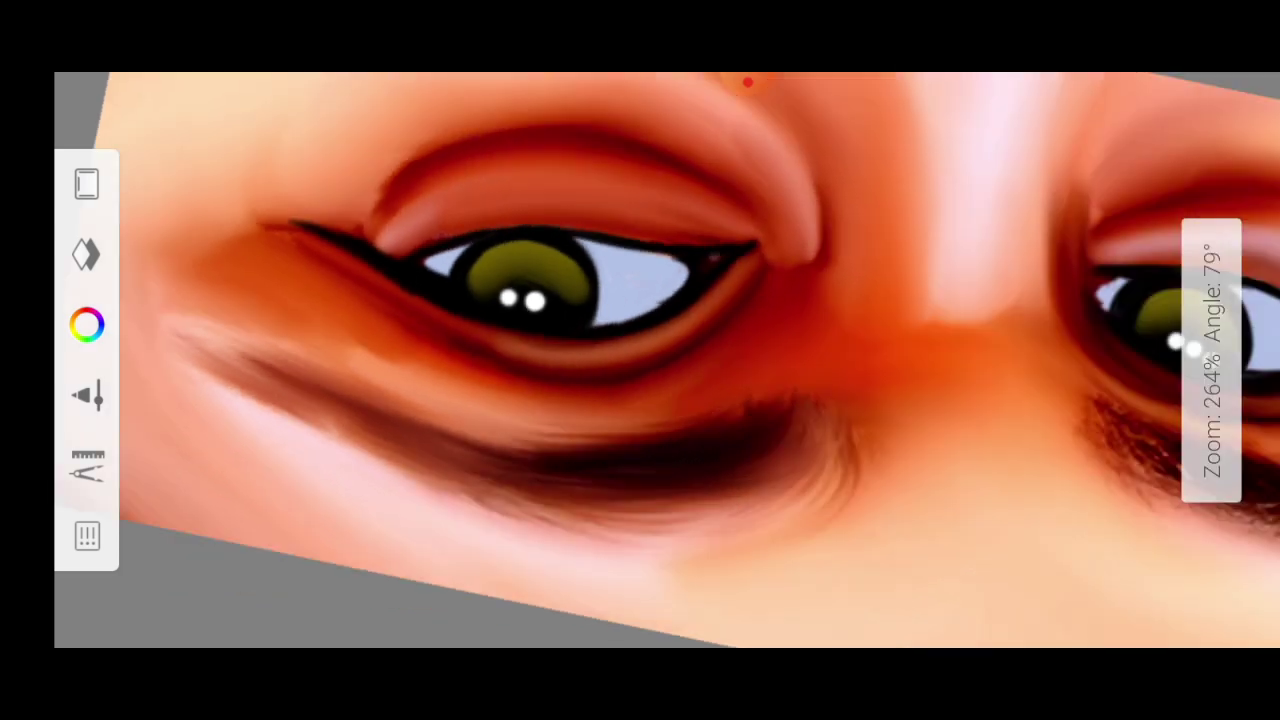
scroll(640, 360, "down", 1)
scroll(640, 360, "up", 1)
scroll(640, 360, "up", 2)
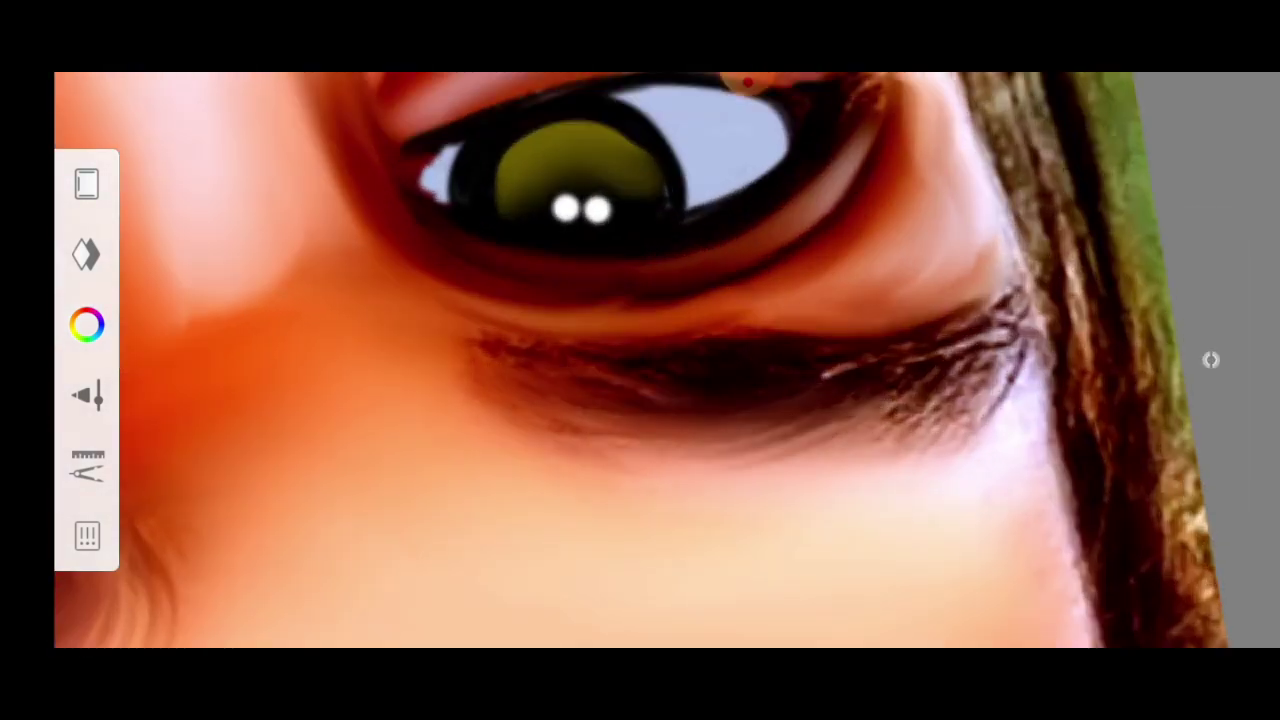
scroll(640, 360, "up", 1)
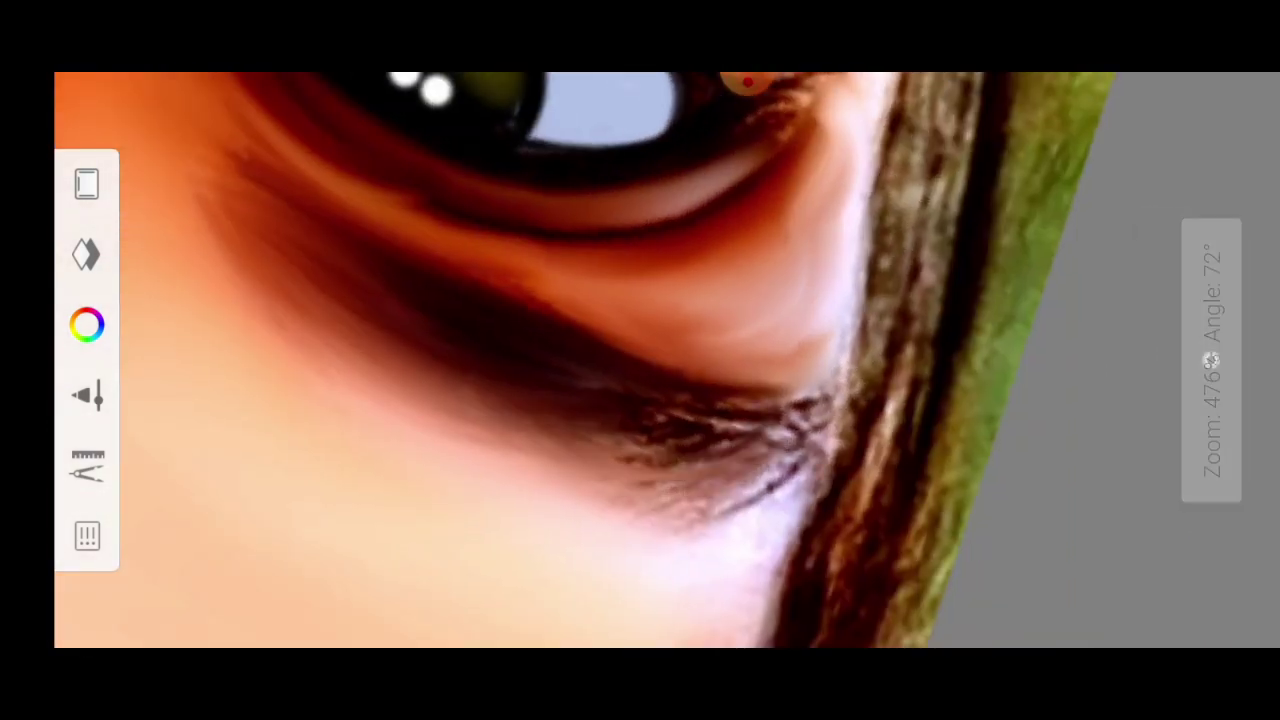
scroll(640, 360, "down", 3)
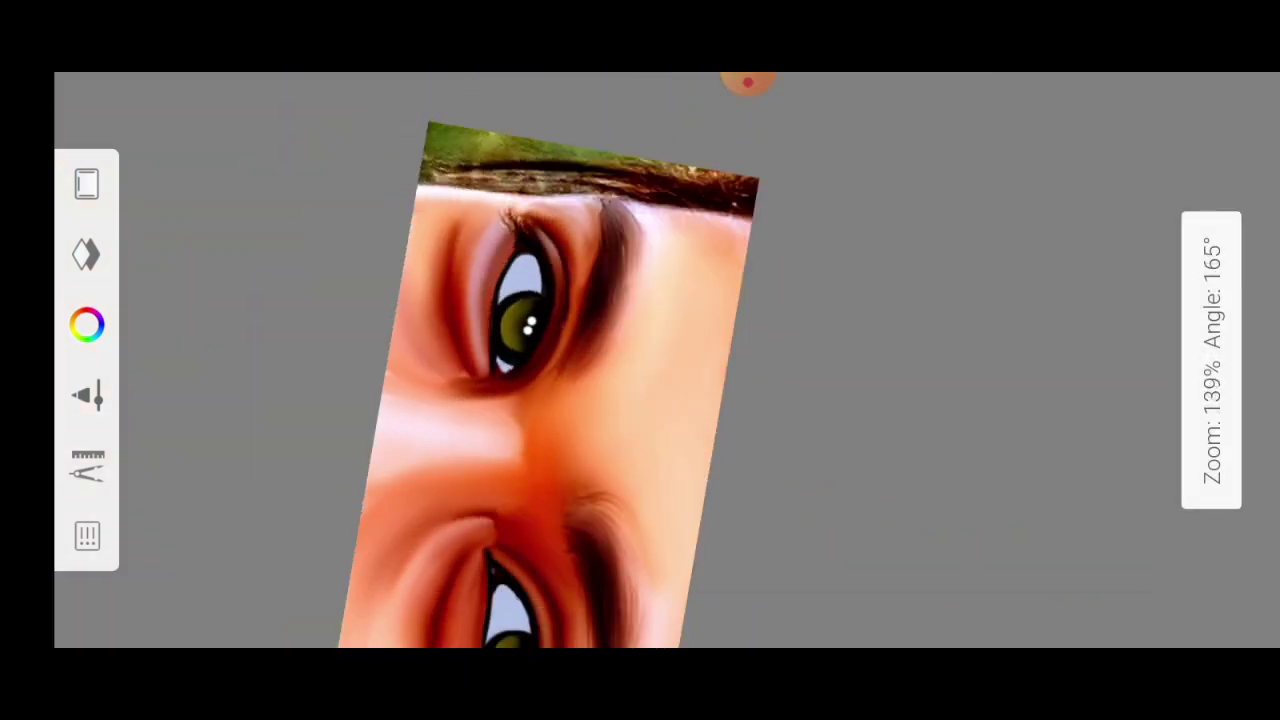
scroll(640, 360, "down", 1)
scroll(640, 360, "down", 1)
scroll(640, 360, "up", 1)
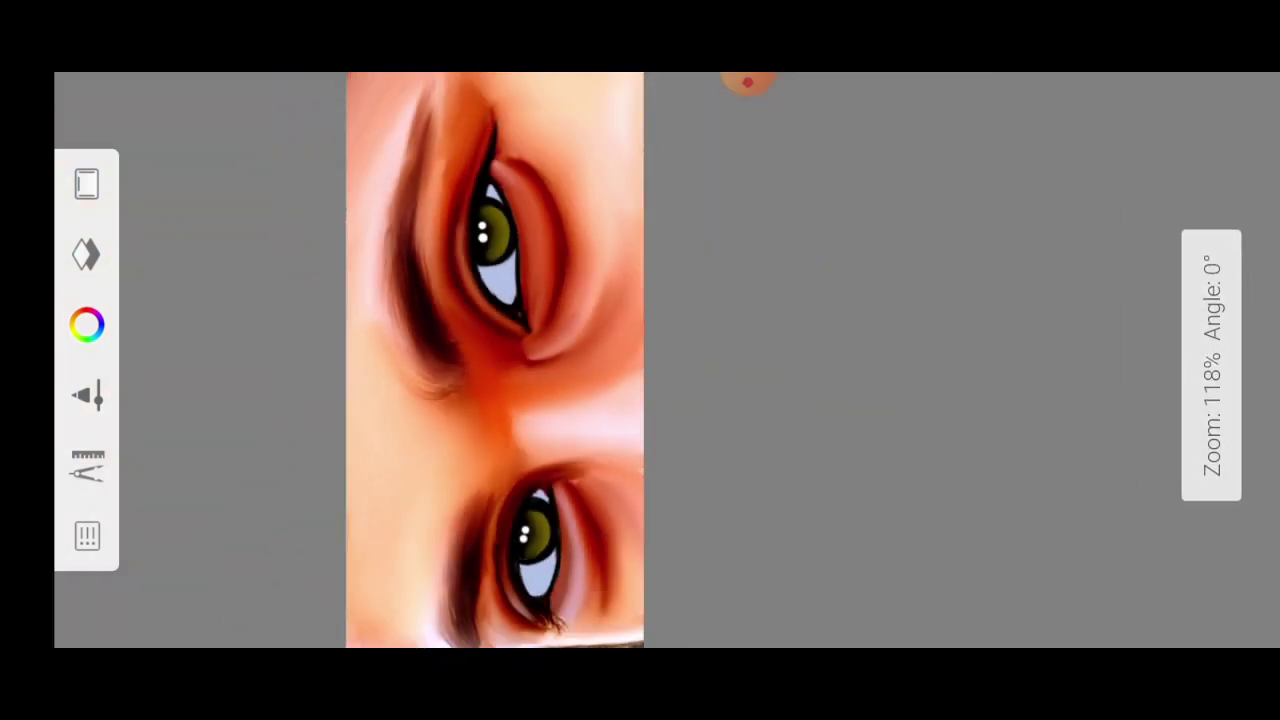
scroll(640, 360, "down", 1)
left_click(86, 254)
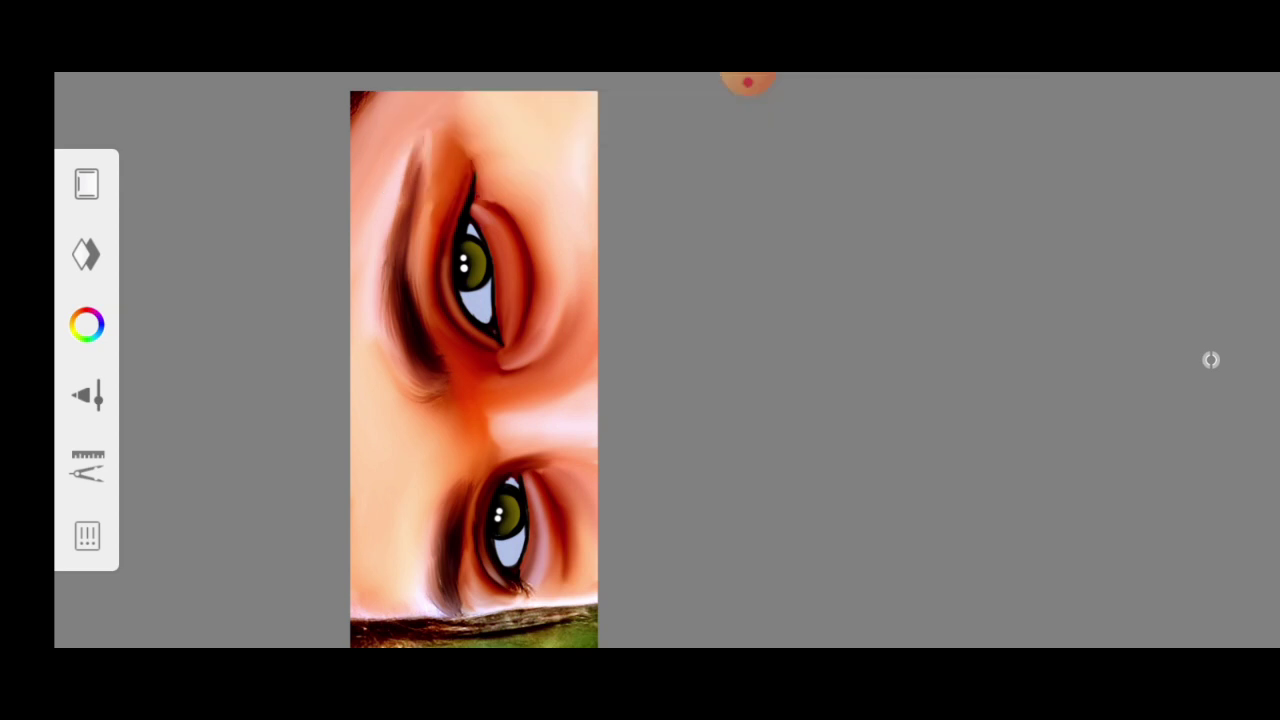
Step: Choose a fine brush for eyebrow strands and set the colour to dark olive
left_click(86, 184)
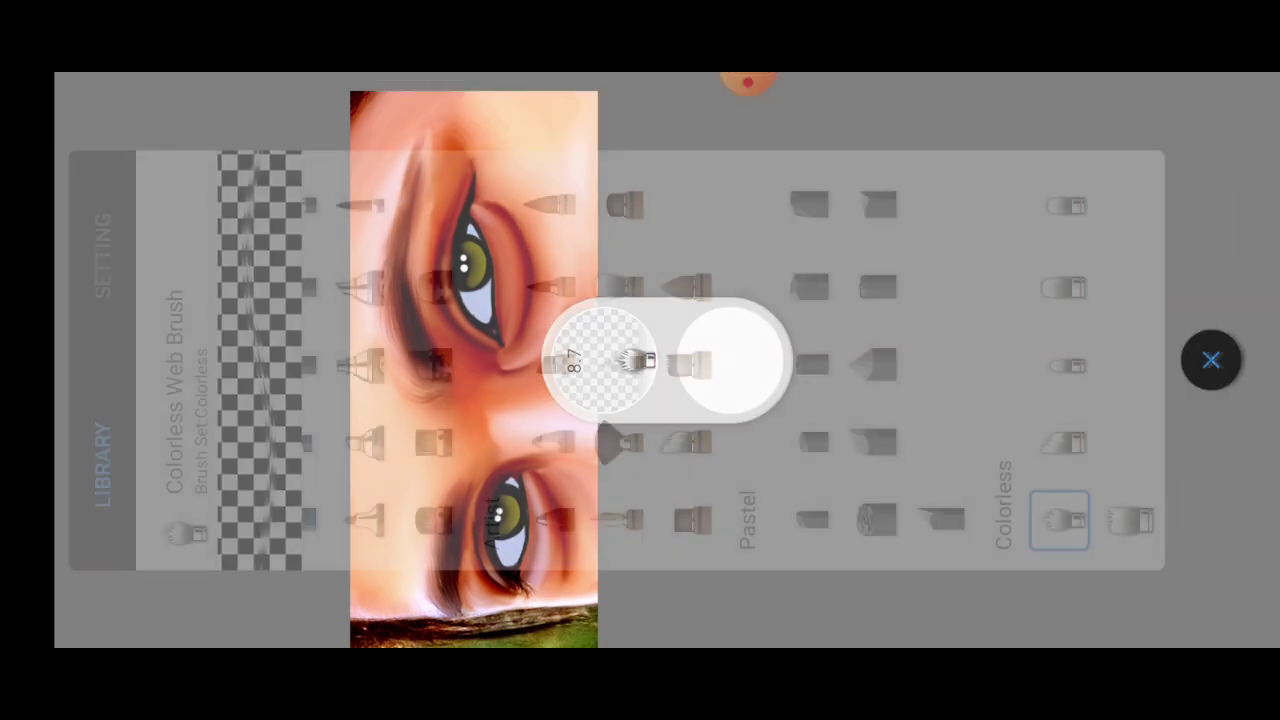
left_click(709, 514)
left_click(1214, 360)
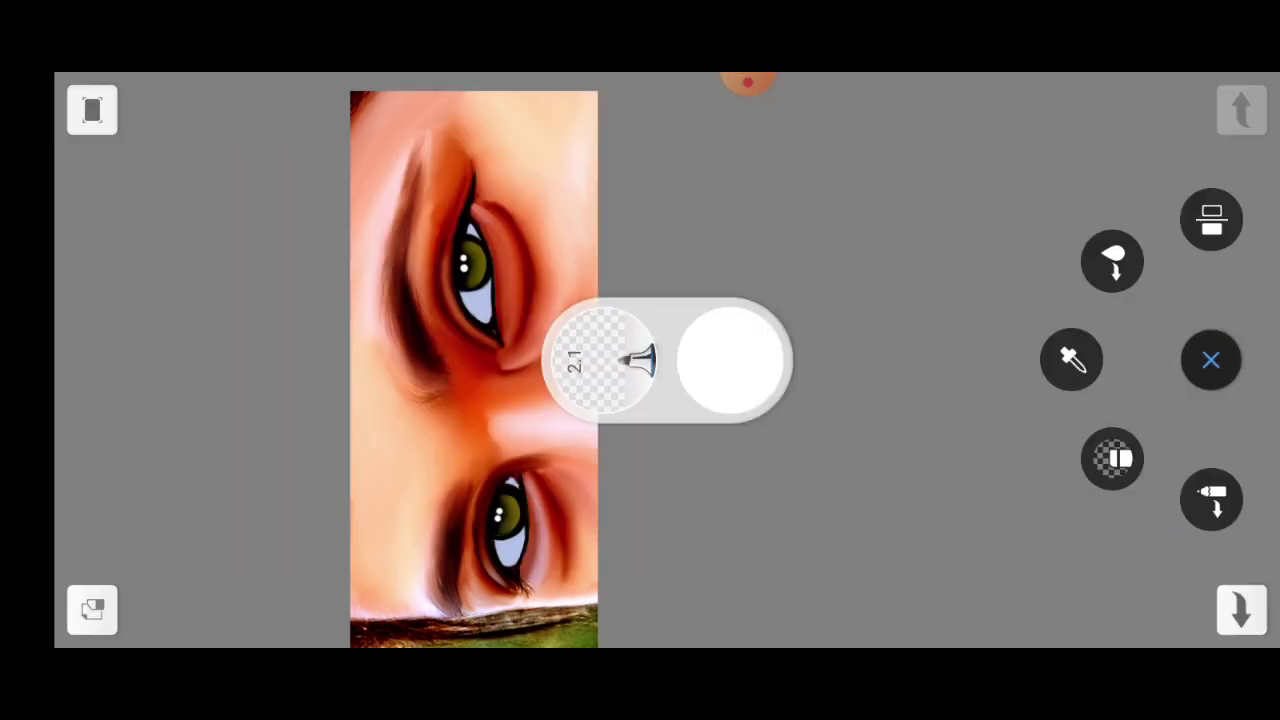
left_click(731, 357)
left_click(471, 340)
left_click(1214, 360)
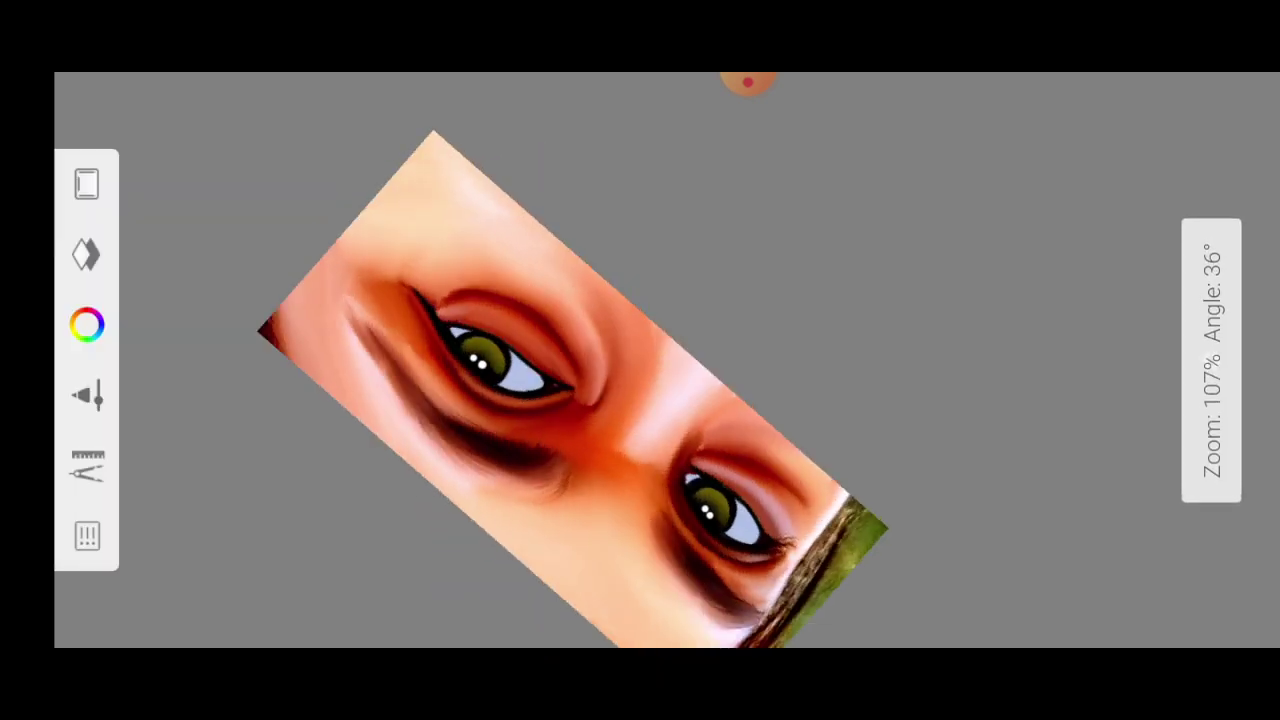
Step: Stroke dark hair strands along the eyebrow's lower and upper edges
scroll(640, 360, "up", 10)
left_click_drag(662, 378, 512, 410)
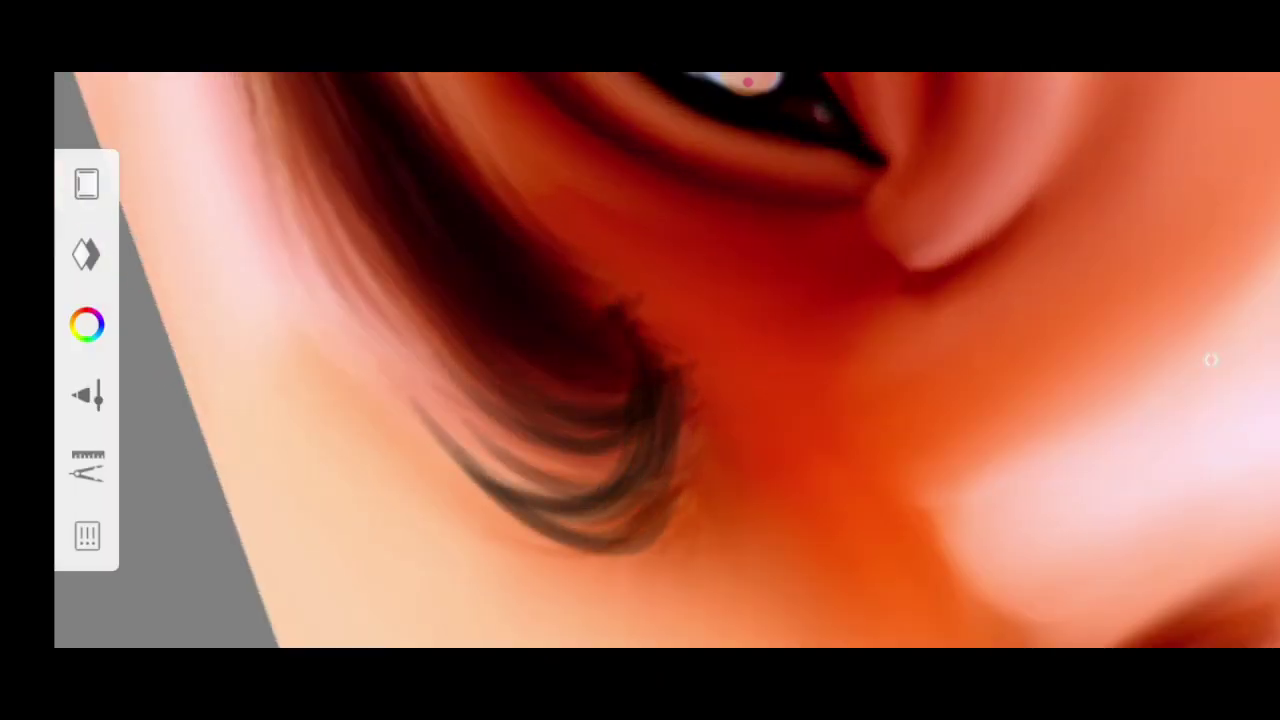
scroll(640, 360, "down", 2)
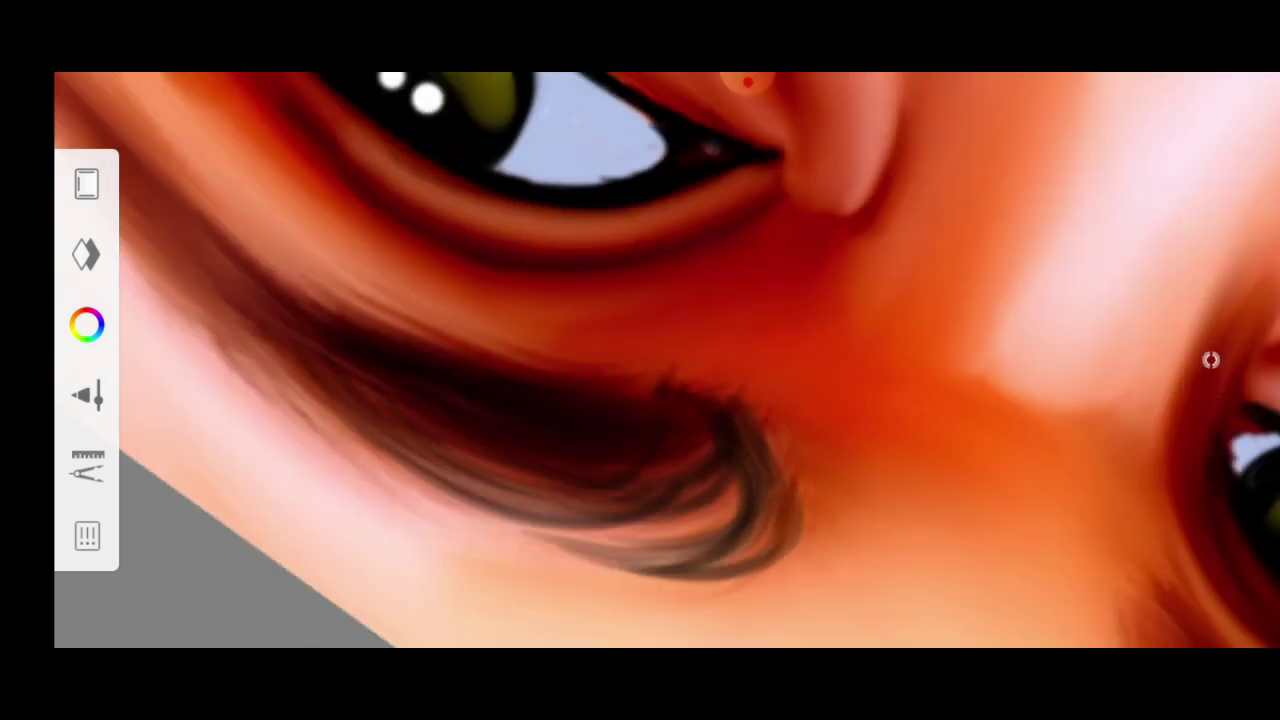
scroll(640, 360, "down", 2)
left_click_drag(290, 275, 550, 480)
scroll(640, 360, "down", 2)
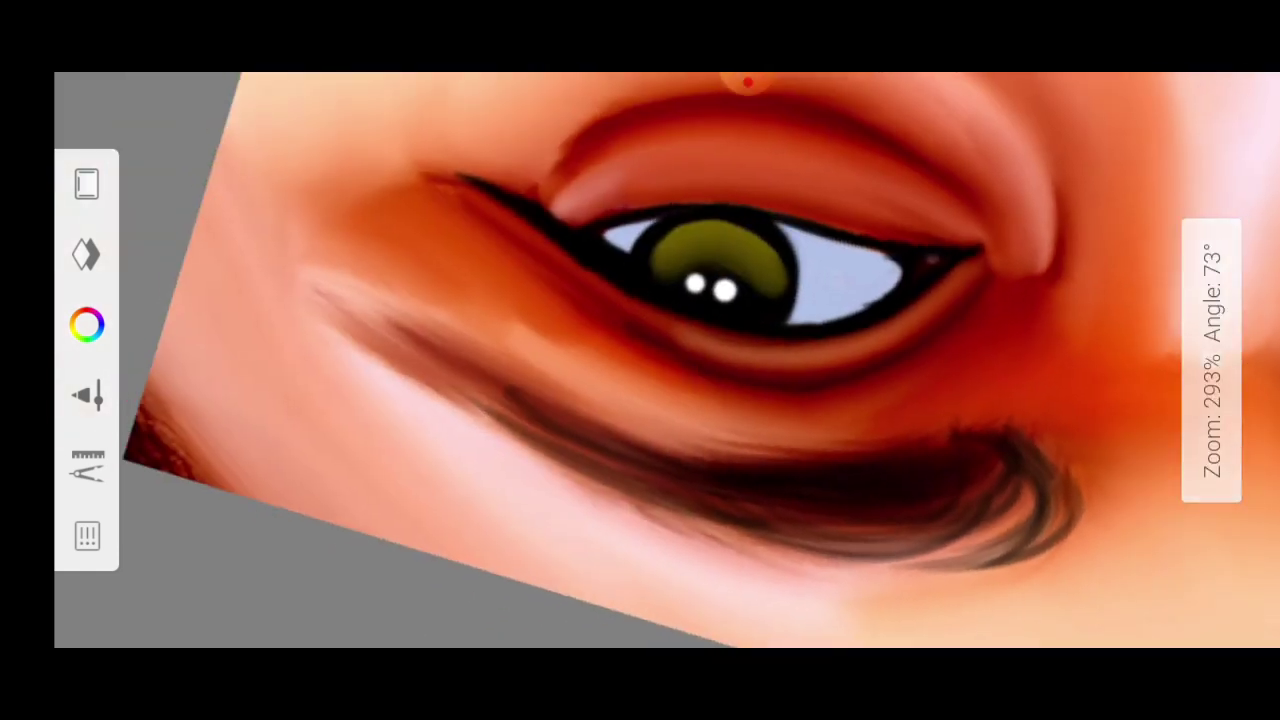
left_click_drag(380, 340, 600, 450)
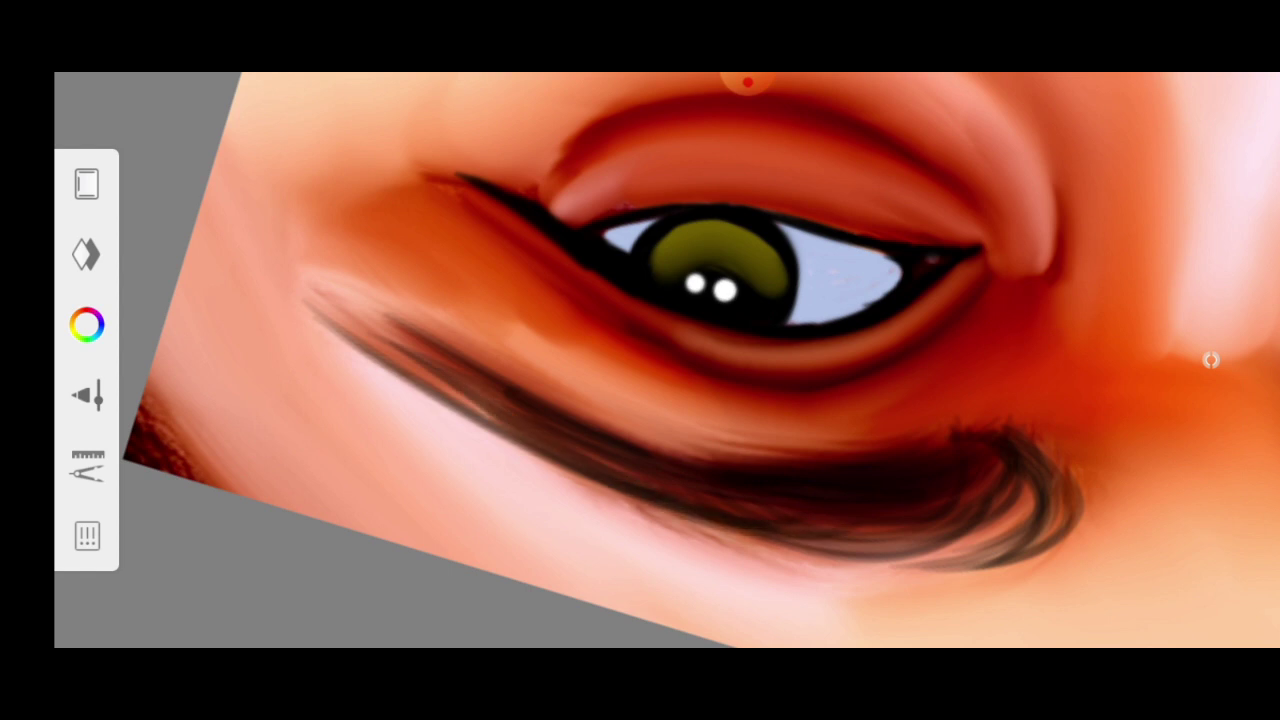
scroll(640, 360, "down", 3)
scroll(640, 360, "up", 3)
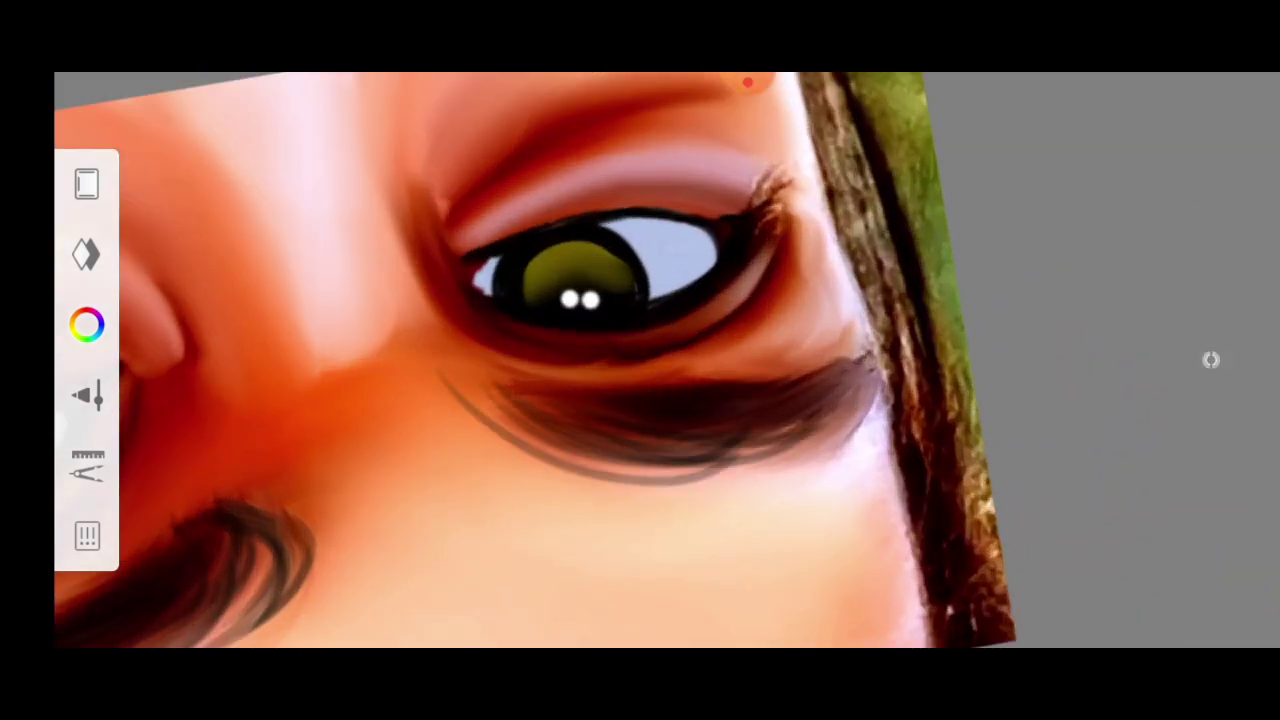
mouse_move(840, 360)
left_mouse_down()
mouse_move(755, 524)
mouse_move(572, 548)
mouse_move(447, 412)
mouse_move(487, 231)
left_mouse_up()
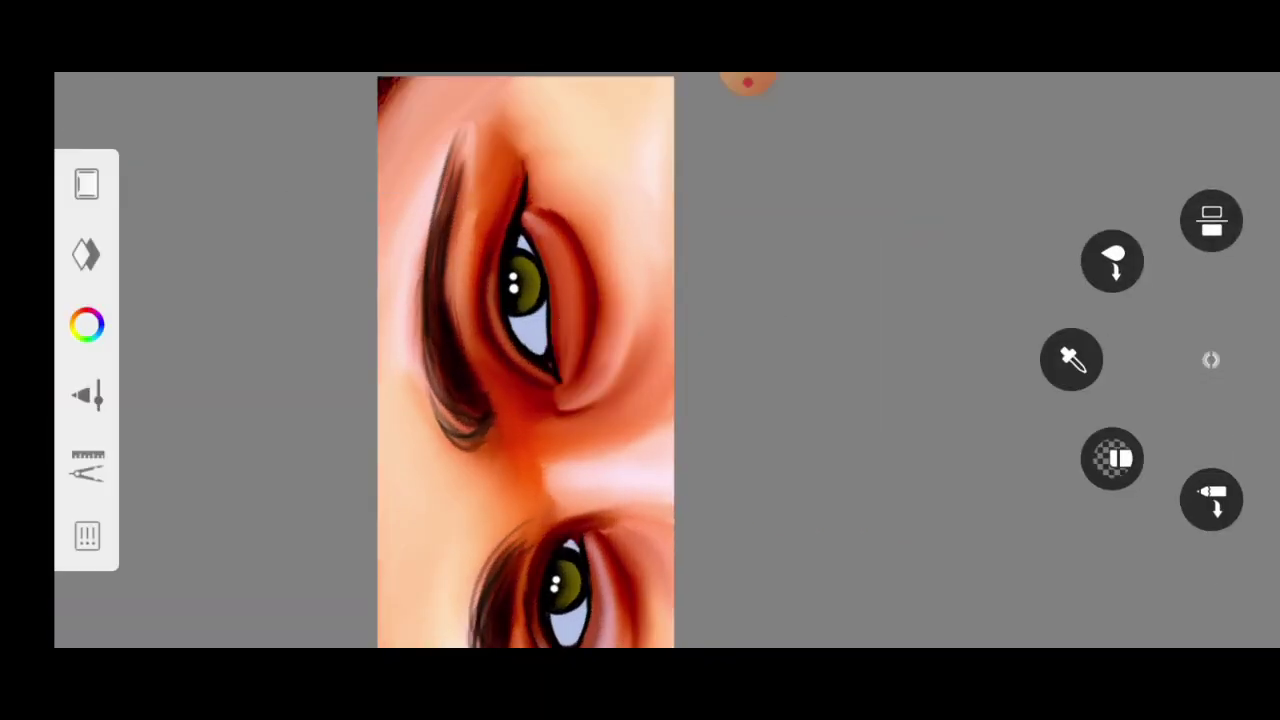
Step: Set the painting colour to bright blue (0,153,255) in the Color Editor
left_click(86, 323)
left_click(536, 453)
left_click(1215, 360)
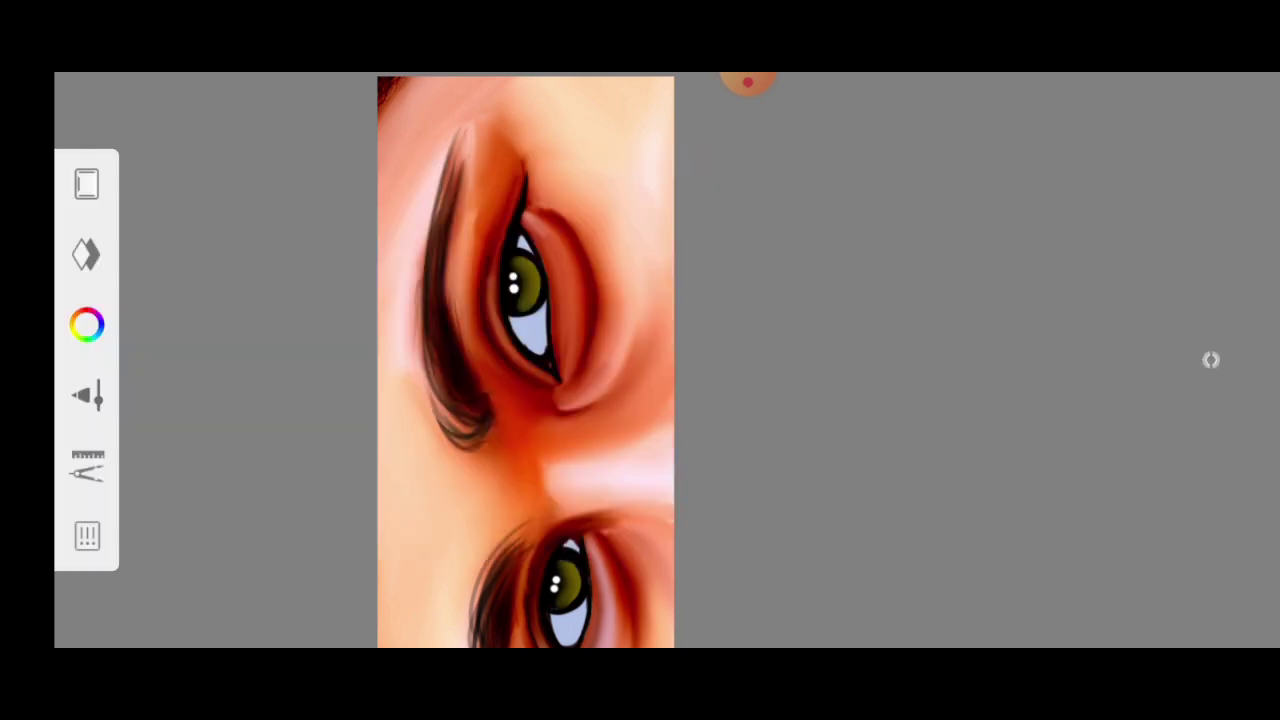
Step: Paint thin blue strands through the eyebrow tail's hairs
mouse_move(640, 400)
left_mouse_down()
mouse_move(500, 250)
mouse_move(600, 360)
left_mouse_up()
left_click_drag(462, 378, 612, 402)
left_click_drag(545, 452, 635, 430)
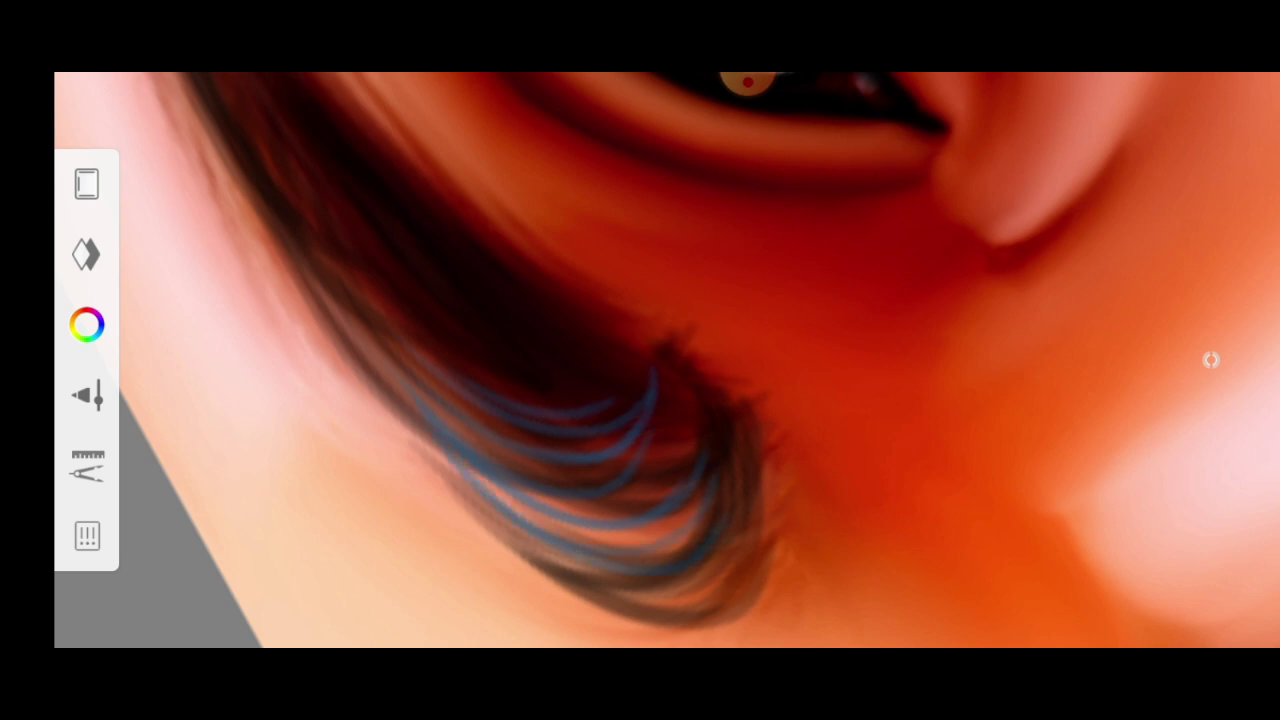
left_click_drag(640, 400, 700, 320)
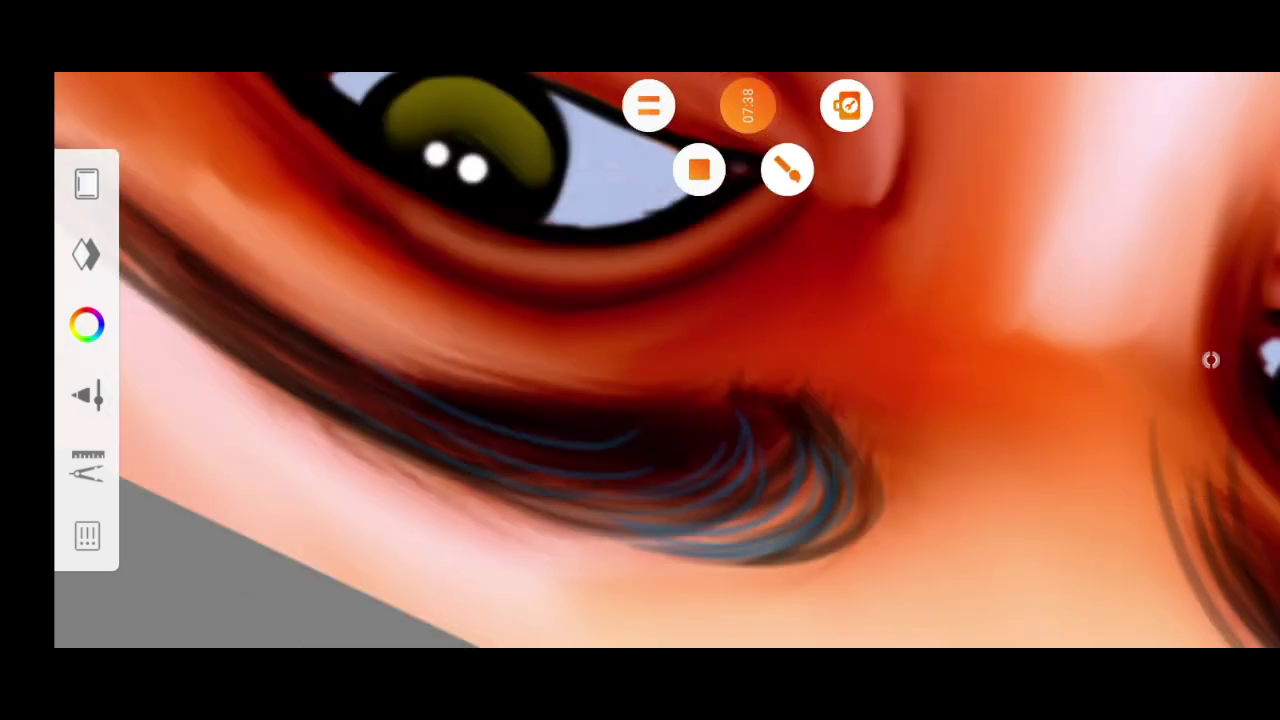
left_click_drag(640, 400, 740, 435)
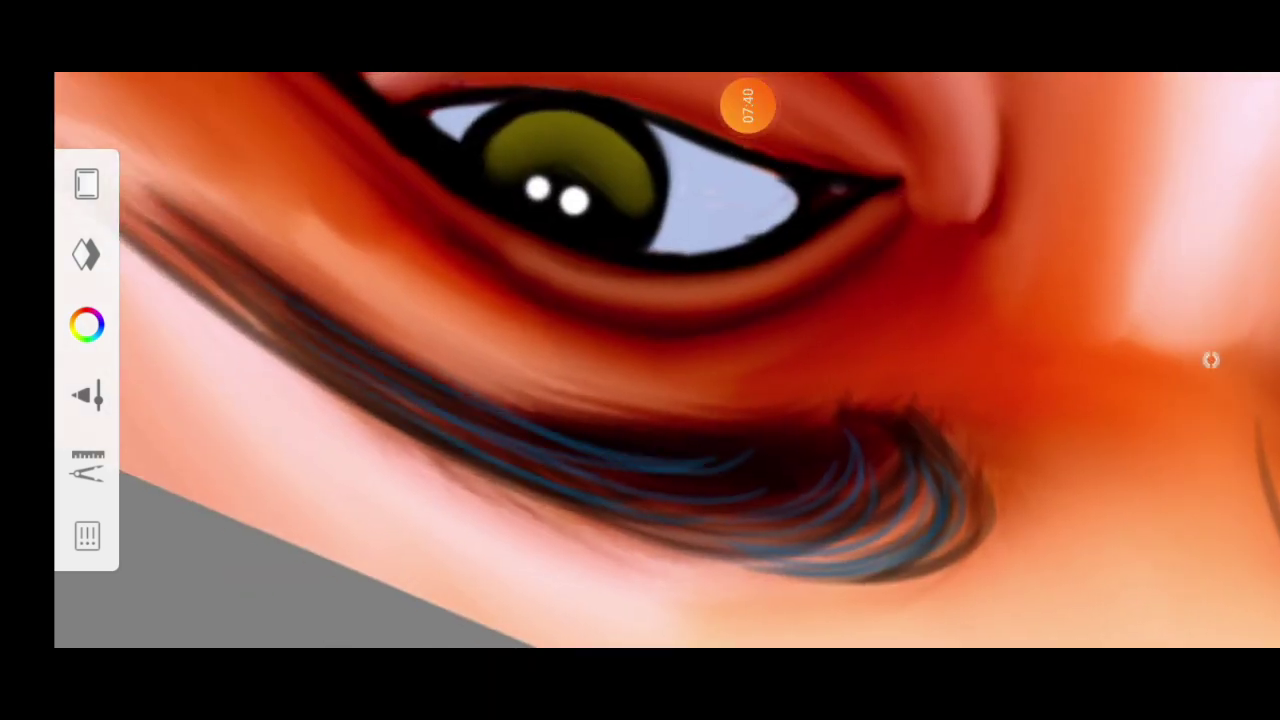
left_click_drag(640, 400, 600, 300)
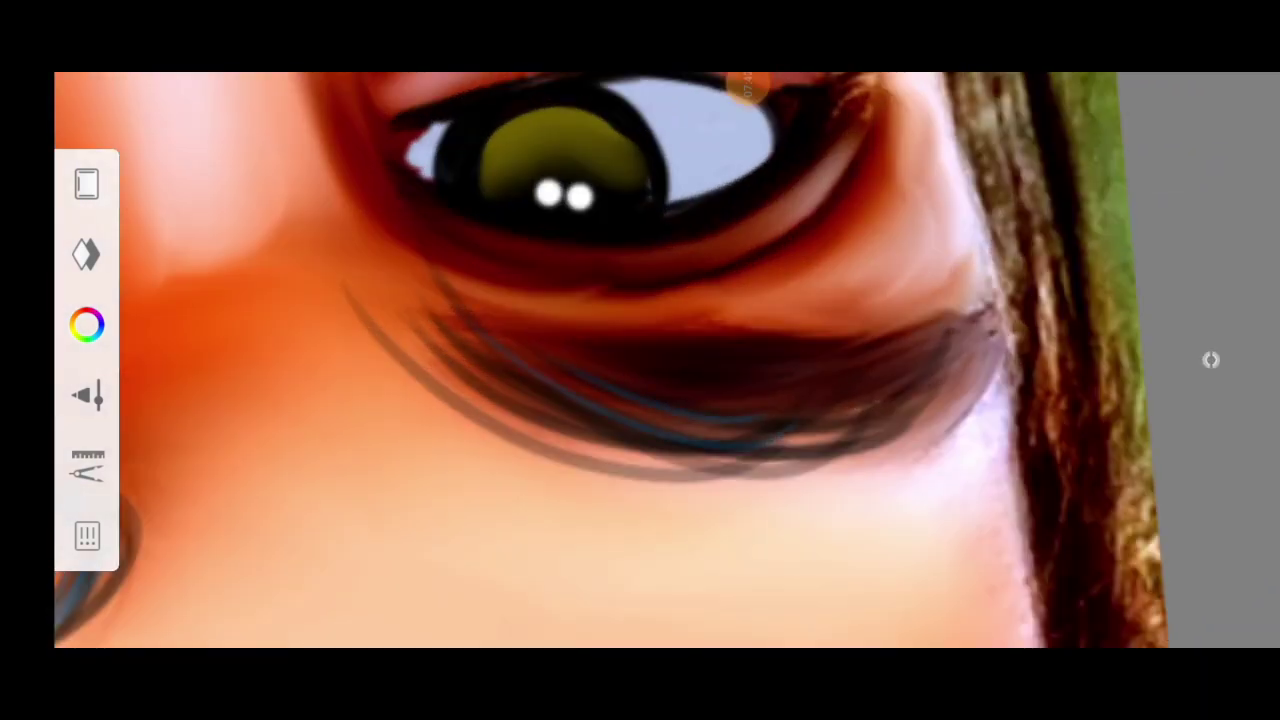